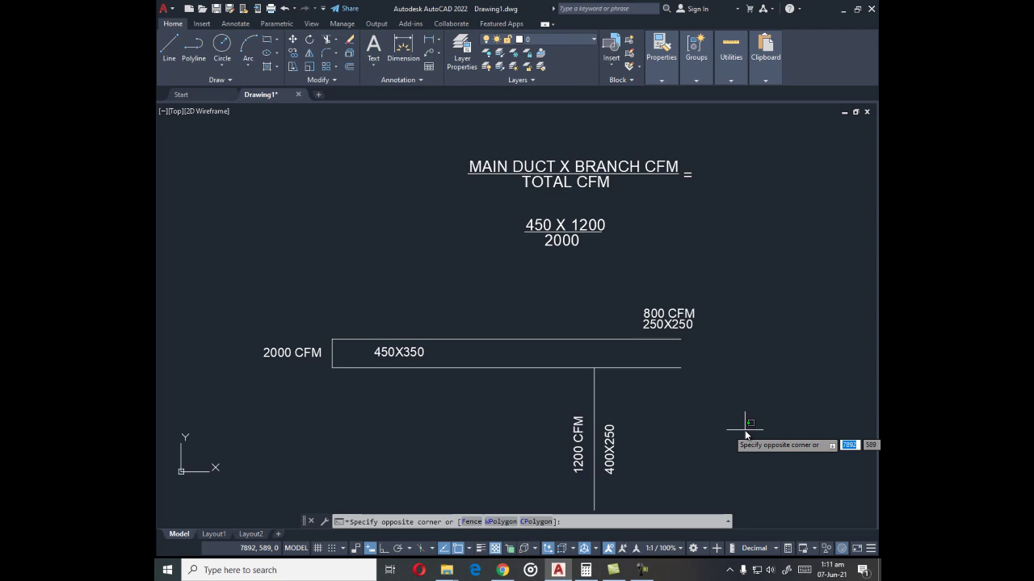
- Calculate 450 × 1200 ÷ 2000 in Calculator to size the branch takeoff, and return to the AutoCAD drawing
key(Escape)
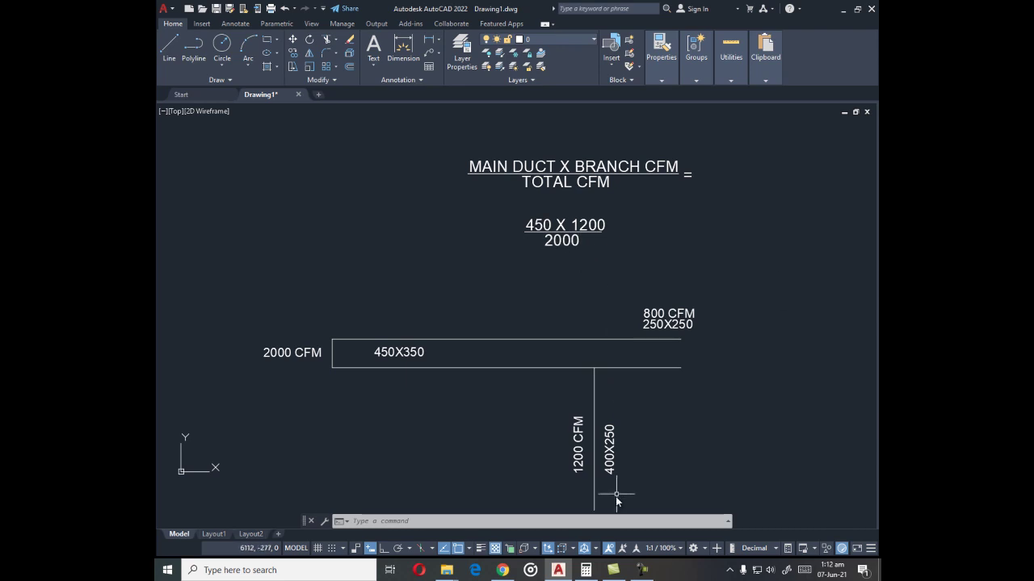
click(585, 570)
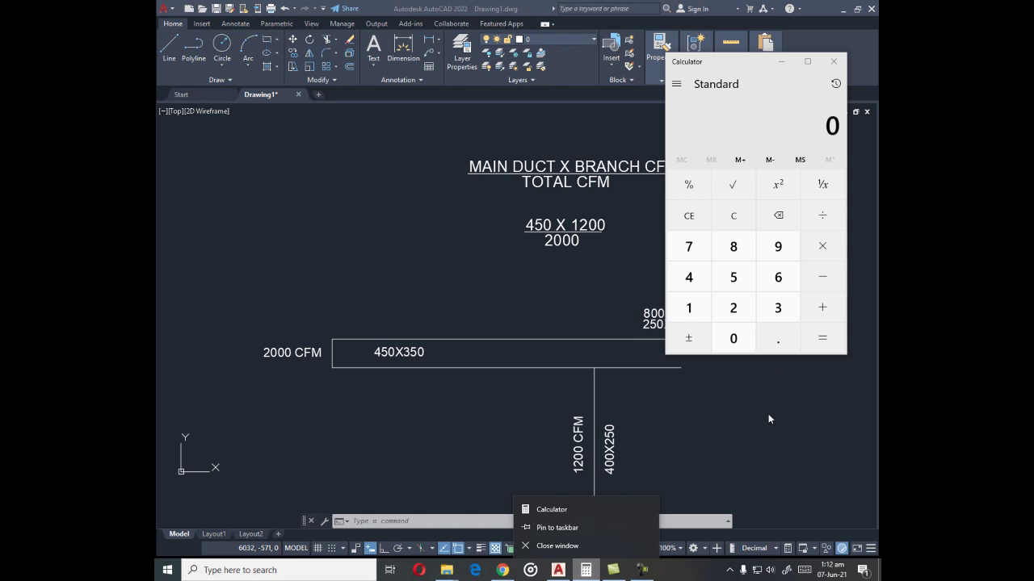
click(768, 414)
click(587, 570)
text(450 × )
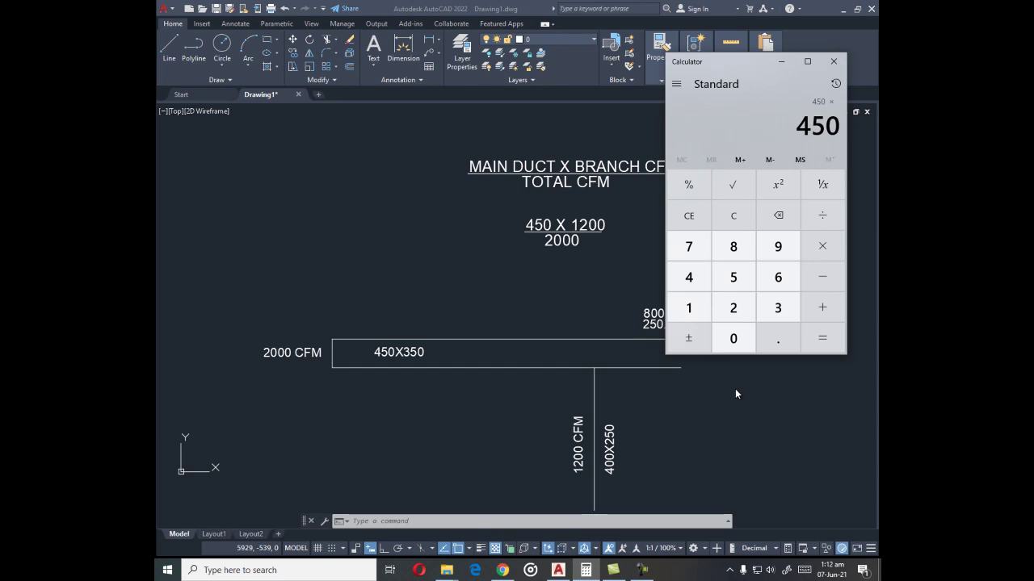
text(1,200)
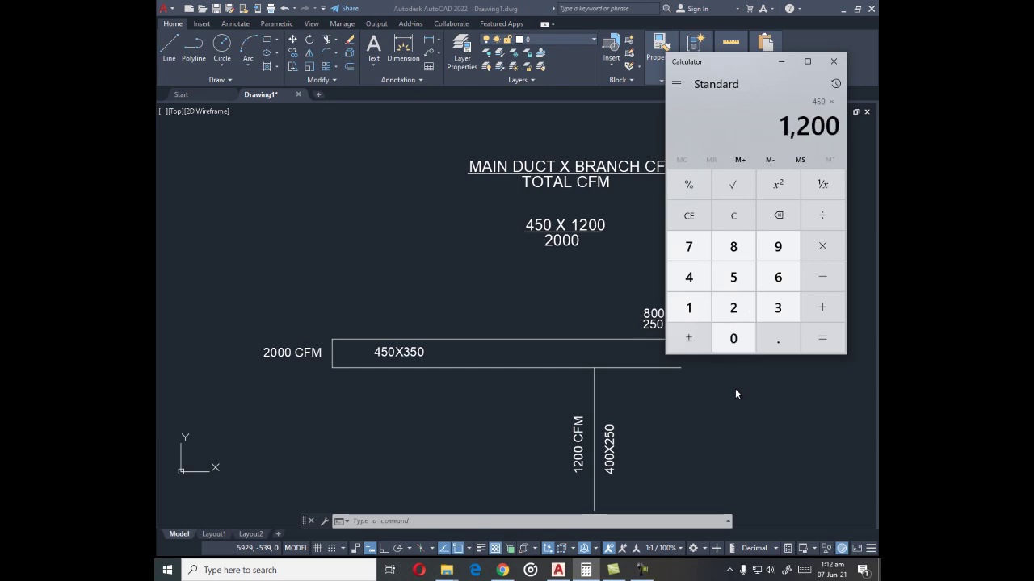
key(Return)
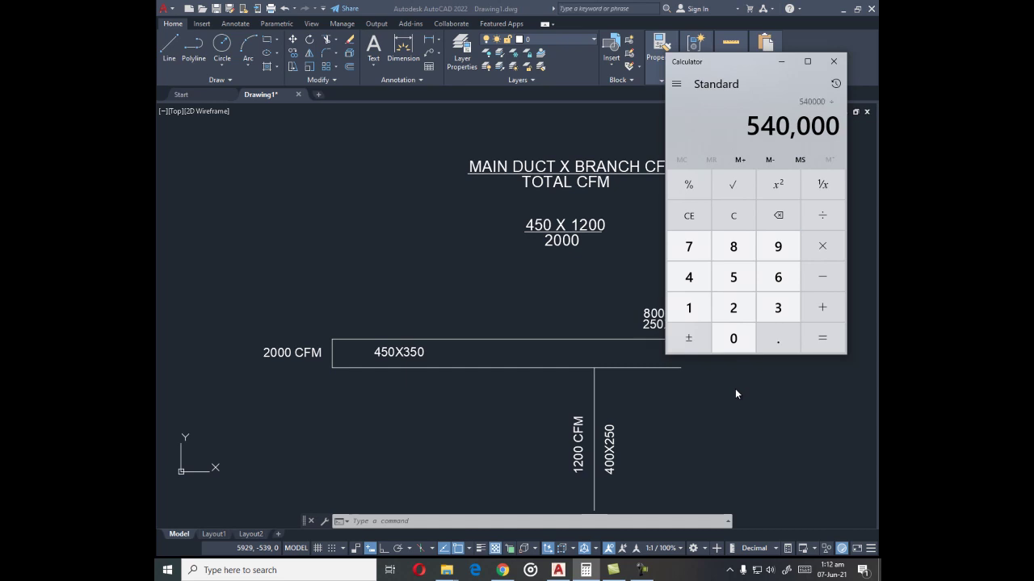
text(/2000)
key(Return)
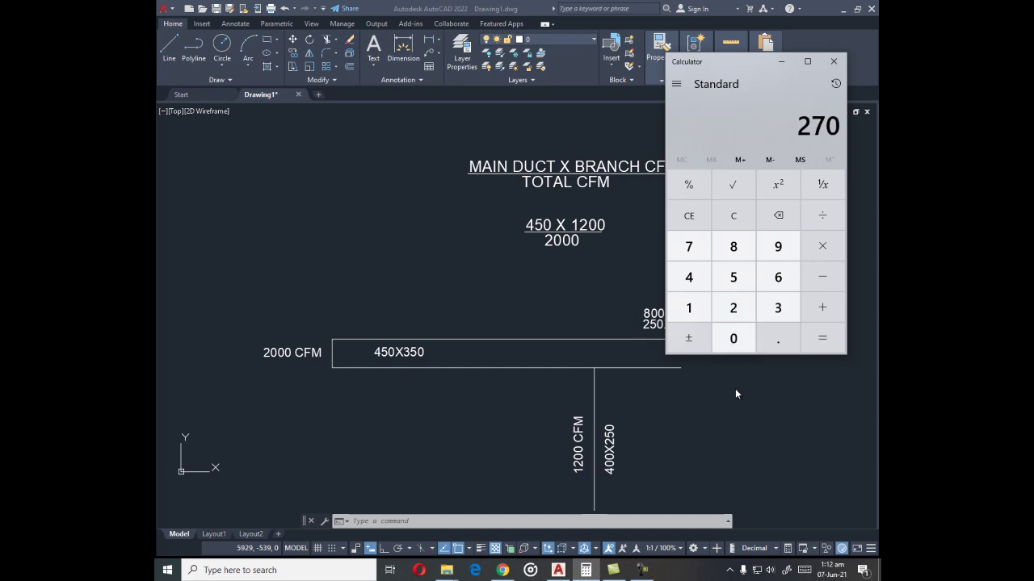
click(781, 62)
click(632, 386)
key(Escape)
key(Escape)
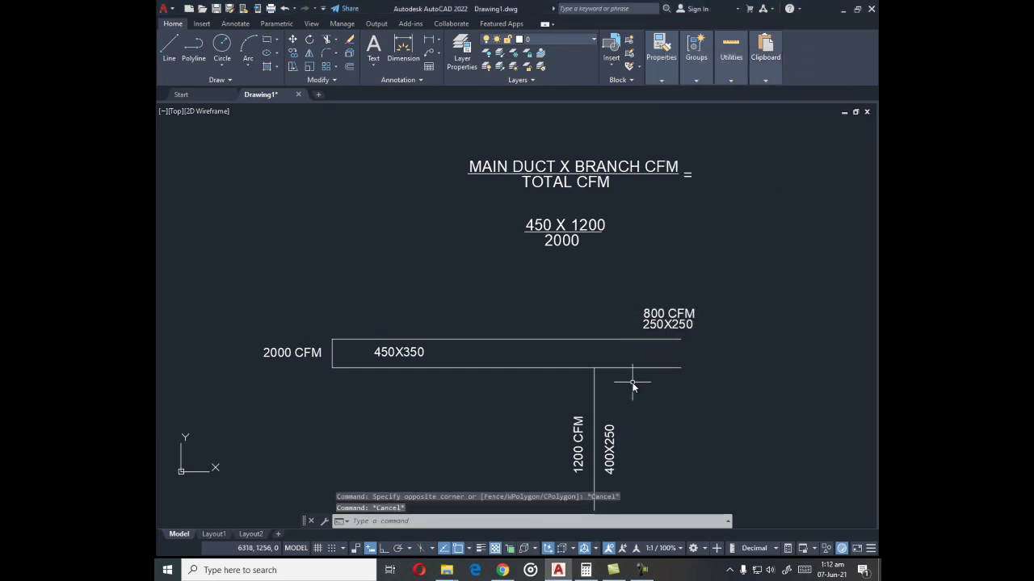
- Fillet the corner between the main duct's lower edge and the vertical branch line with a radius of 100
text(f)
key(Return)
key(Escape)
text(f)
key(Return)
text(r)
key(Return)
key(Return)
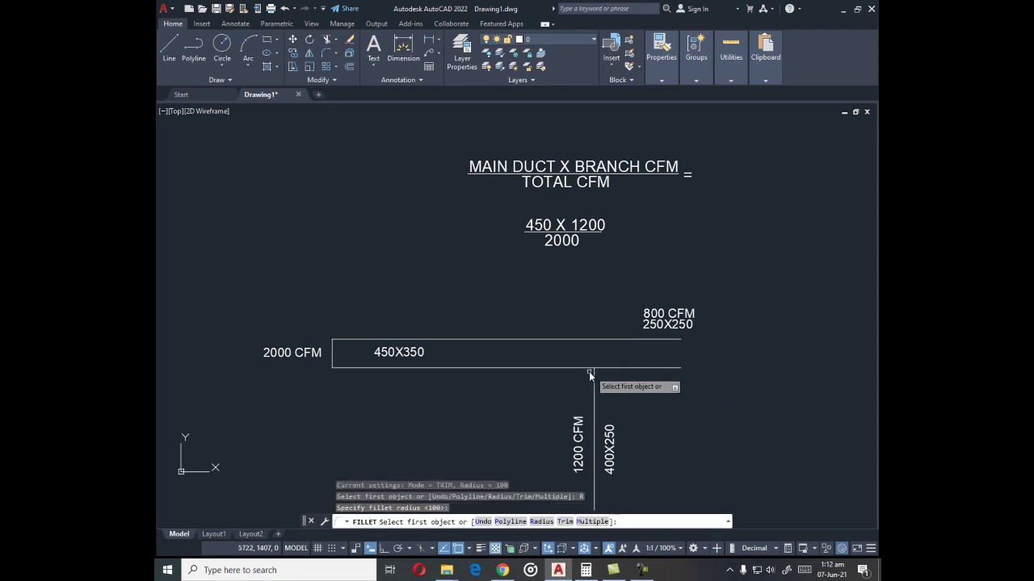
click(586, 367)
click(596, 376)
- Offset the fillet arc outward by 270
text(o)
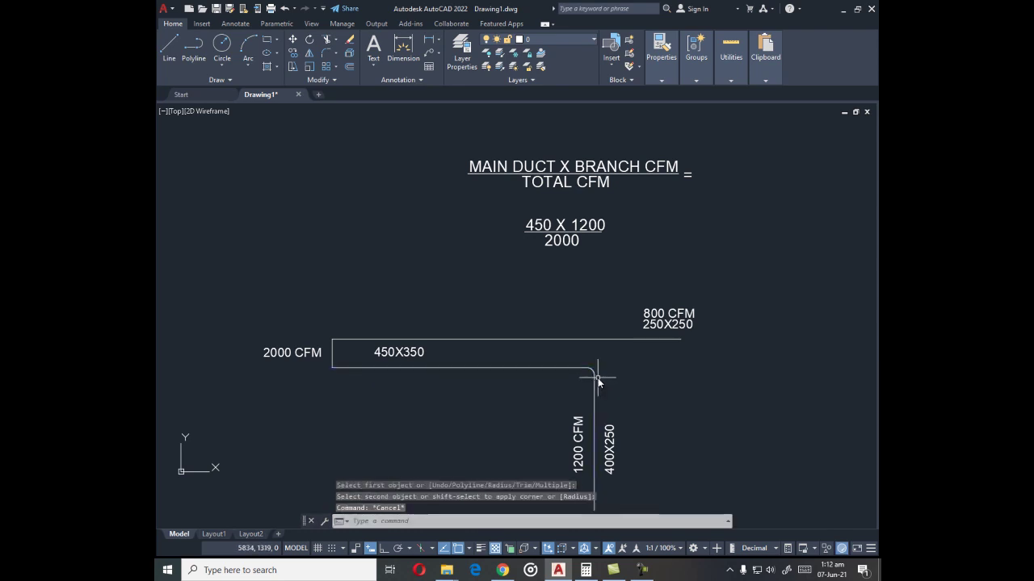
key(Return)
text(2)
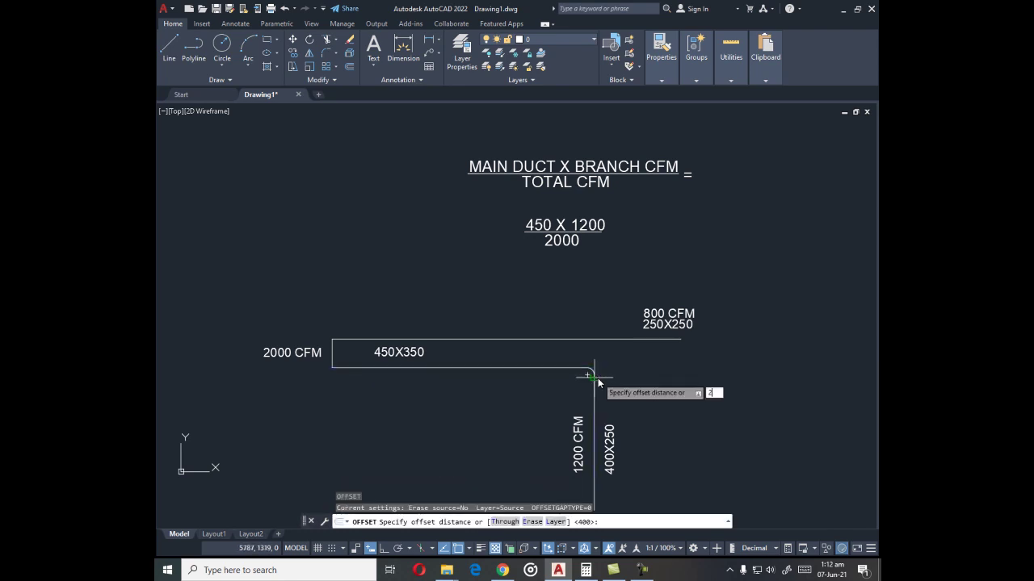
text(70)
key(Return)
scroll(594, 367, up, 4)
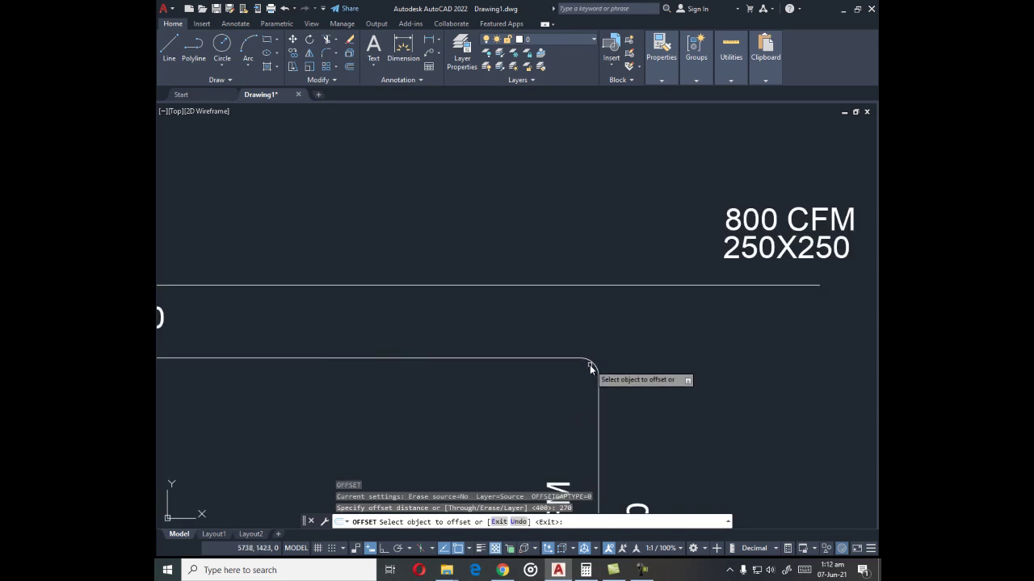
click(591, 363)
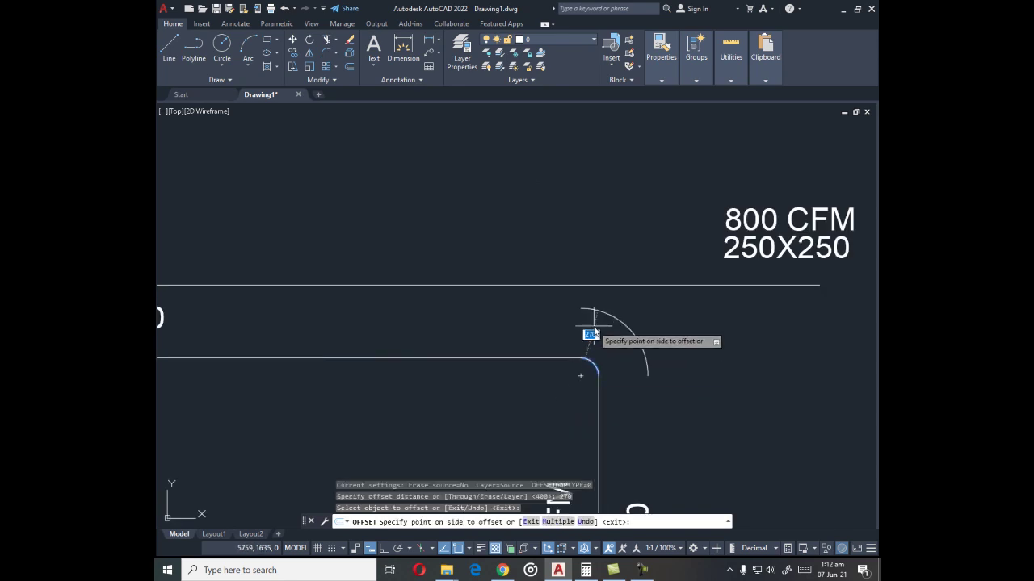
click(595, 330)
key(Escape)
- Offset the vertical branch line to the right by 400 to form the branch duct's outer edge
scroll(601, 307, down, 2)
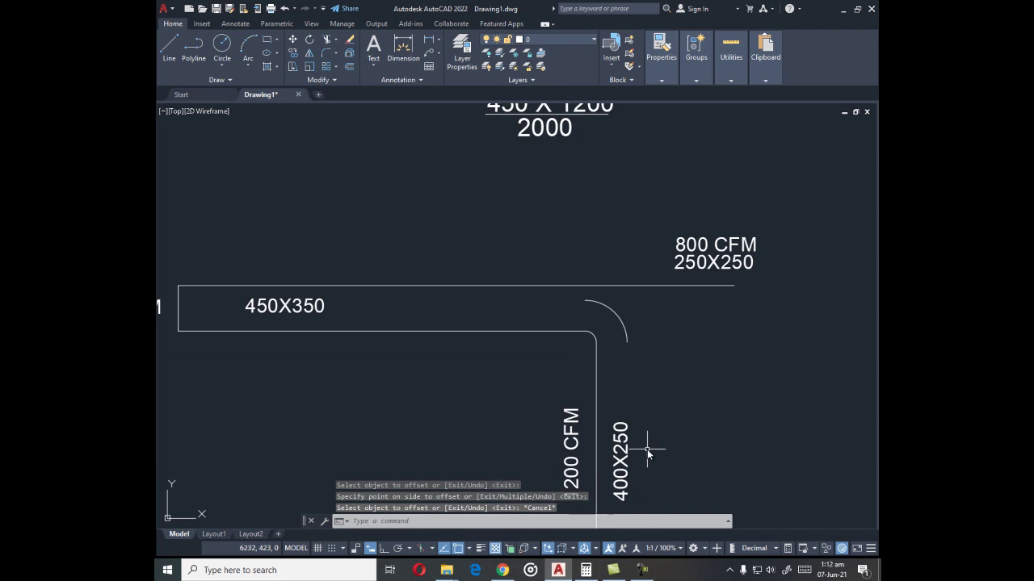
key(Return)
text(400)
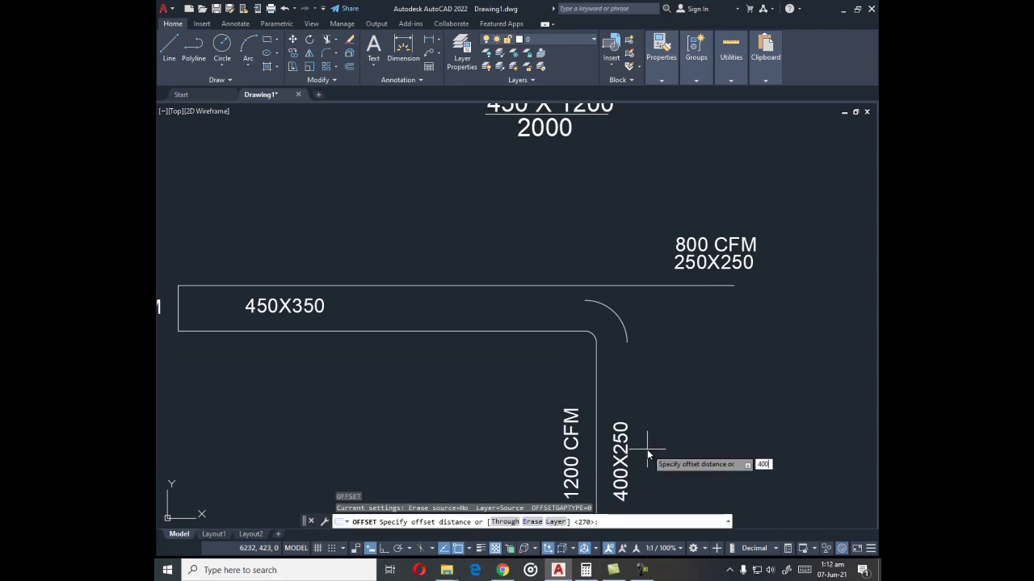
key(Return)
click(596, 384)
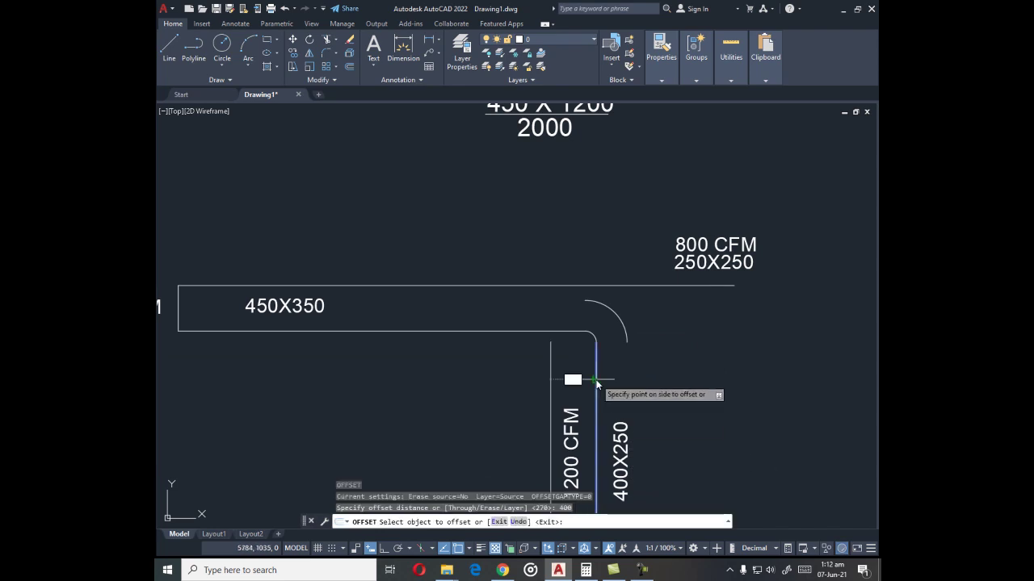
click(636, 382)
key(Escape)
- Erase the 270 offset arc and offset the inner fillet arc outward by 400 instead
click(620, 323)
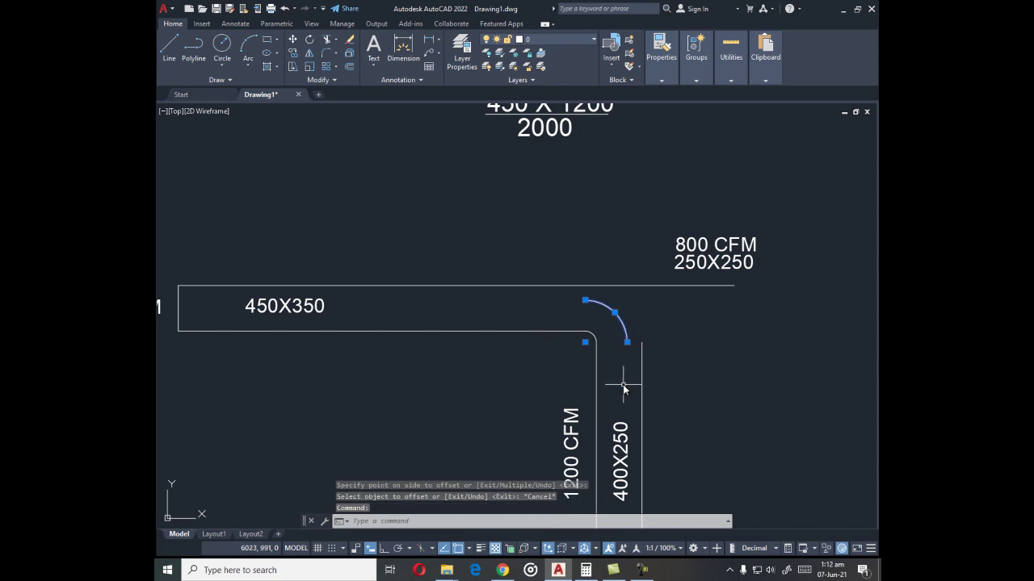
text(o)
key(Return)
text(47)
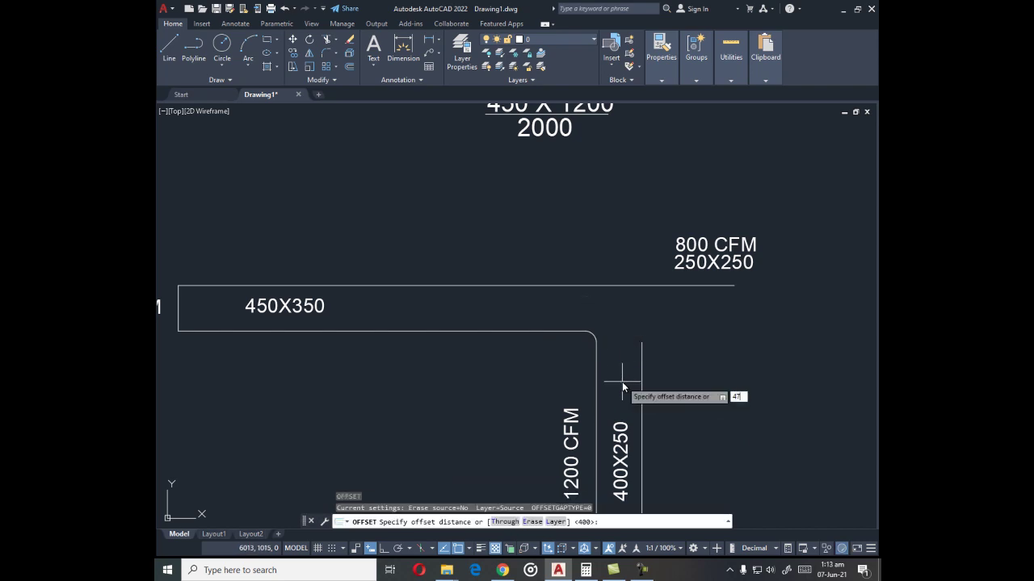
text(00)
key(Return)
scroll(597, 323, up, 4)
click(587, 349)
click(617, 323)
key(Escape)
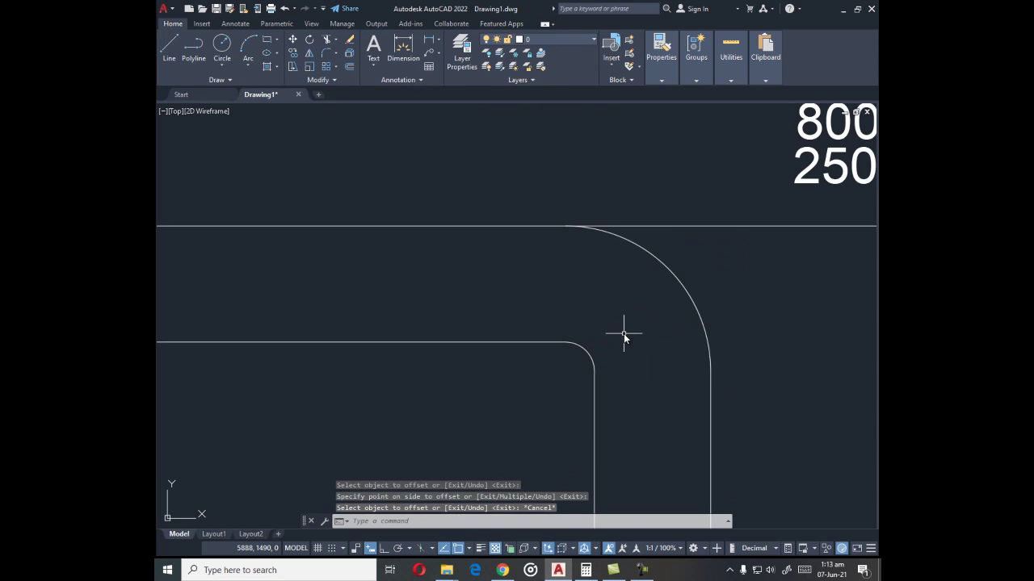
- Offset the main duct's lower edge upward by 270
key(Return)
text(270)
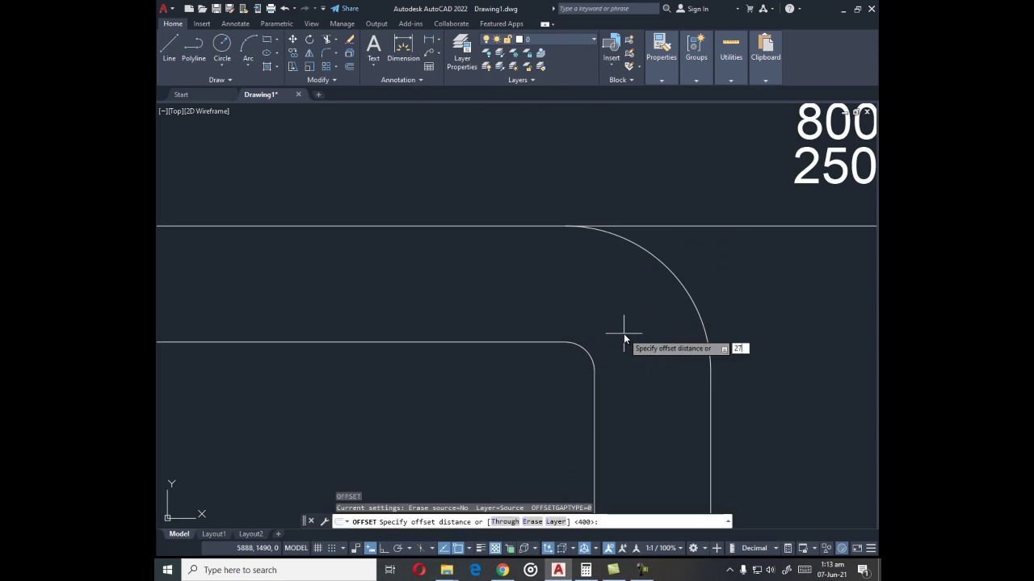
key(Return)
click(539, 342)
click(536, 311)
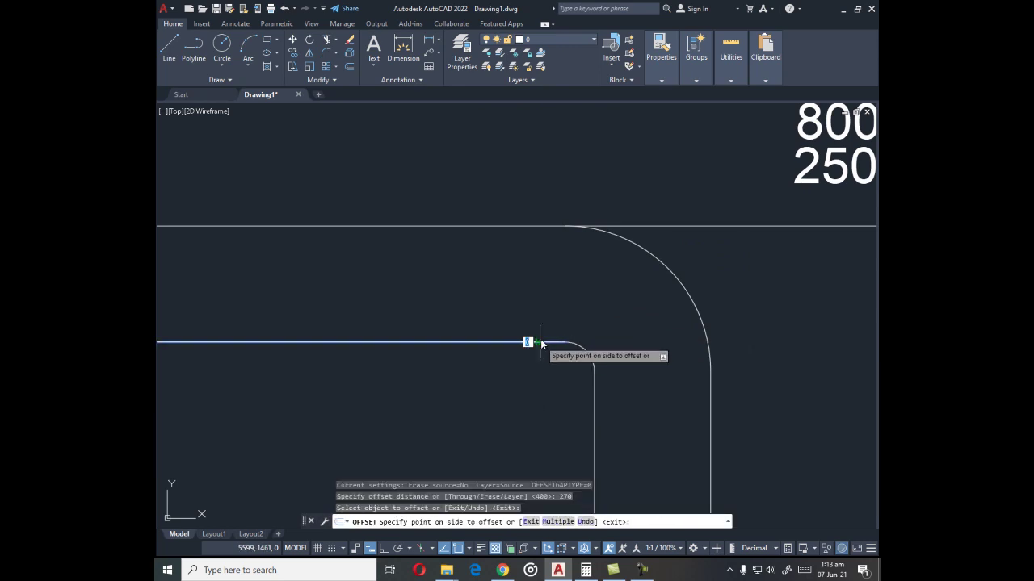
key(Escape)
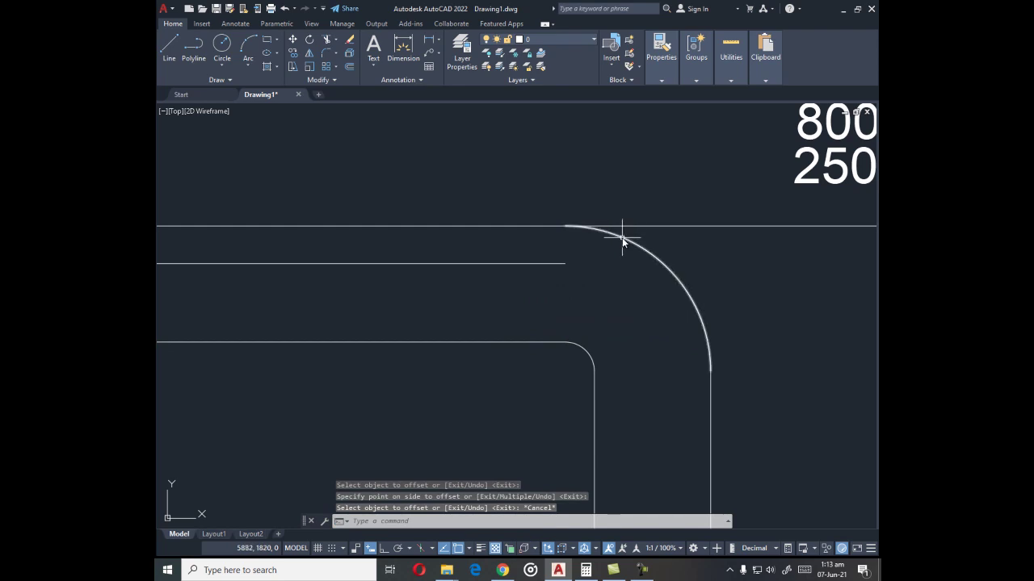
- Move the outer elbow arc from its upper endpoint down to the right end of the 270 offset line
click(623, 234)
text(M)
key(Return)
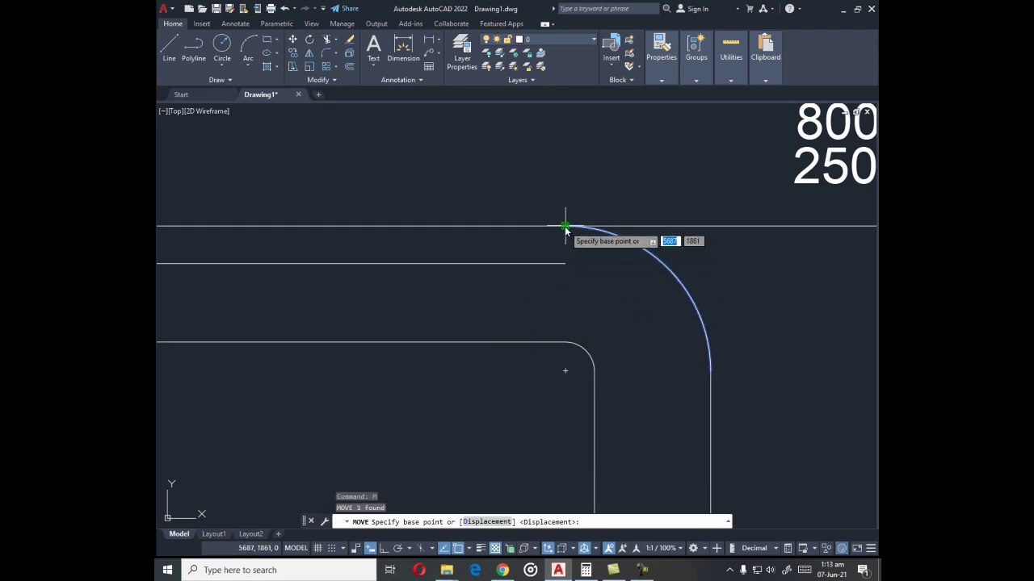
click(565, 227)
click(569, 262)
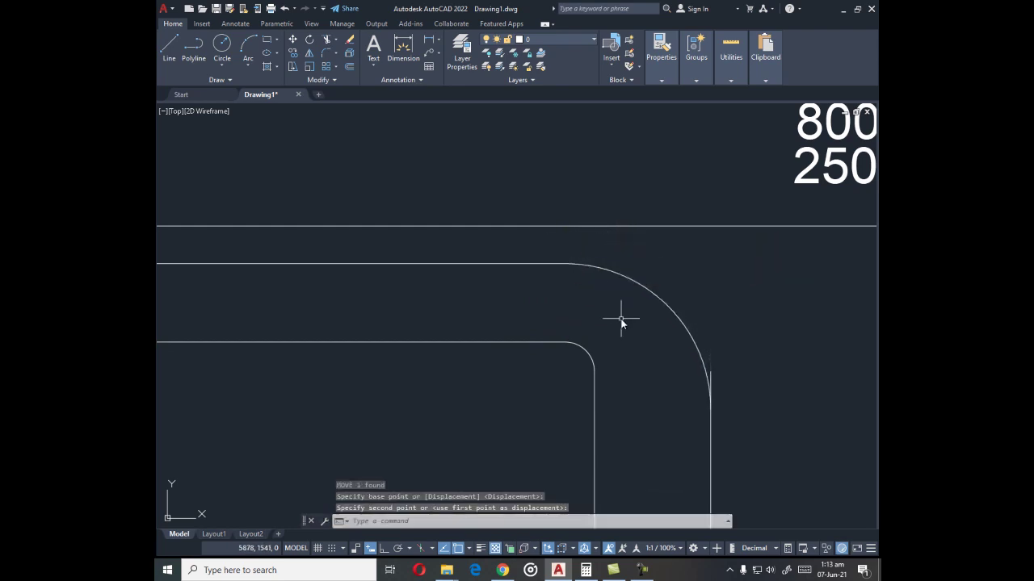
- Trim the stub of the branch's outer edge that projects above the end of the elbow arc
text(tr)
key(Return)
right_click(728, 378)
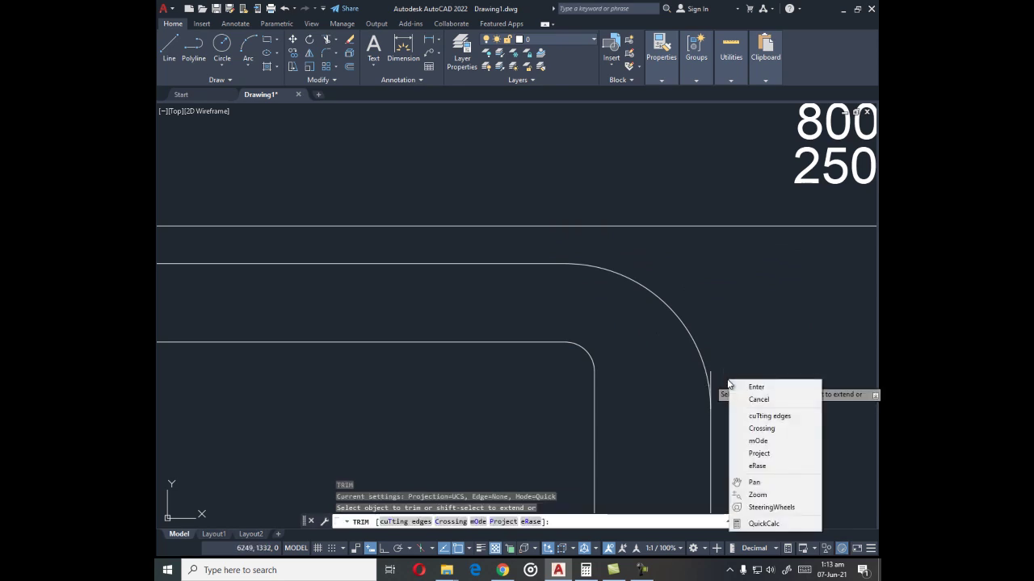
click(712, 374)
key(Escape)
- Draw closing lines across both ends of the elbow, one across the branch duct and one across the main duct inlet
text(l)
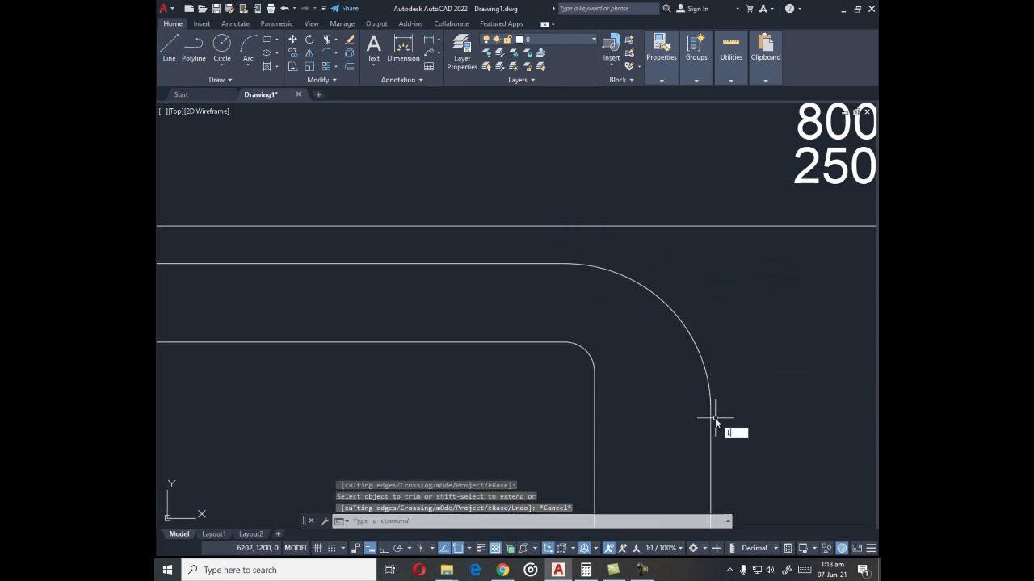
key(Return)
click(710, 409)
click(595, 409)
key(Escape)
key(Return)
click(566, 343)
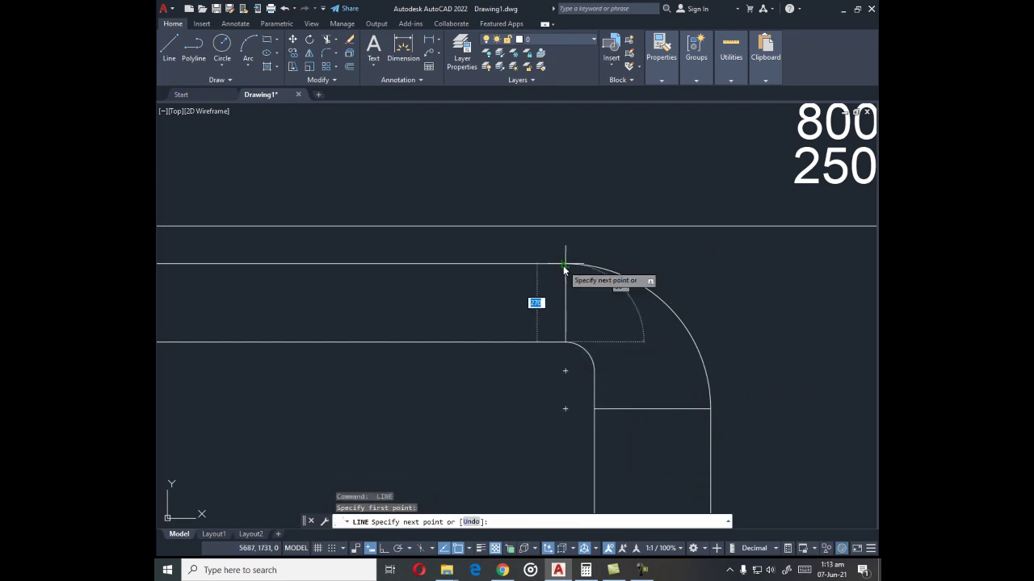
click(565, 265)
key(Escape)
- Trim away the 270 offset line beside the elbow and erase its remaining piece by the 450X350 label
scroll(634, 361, down, 4)
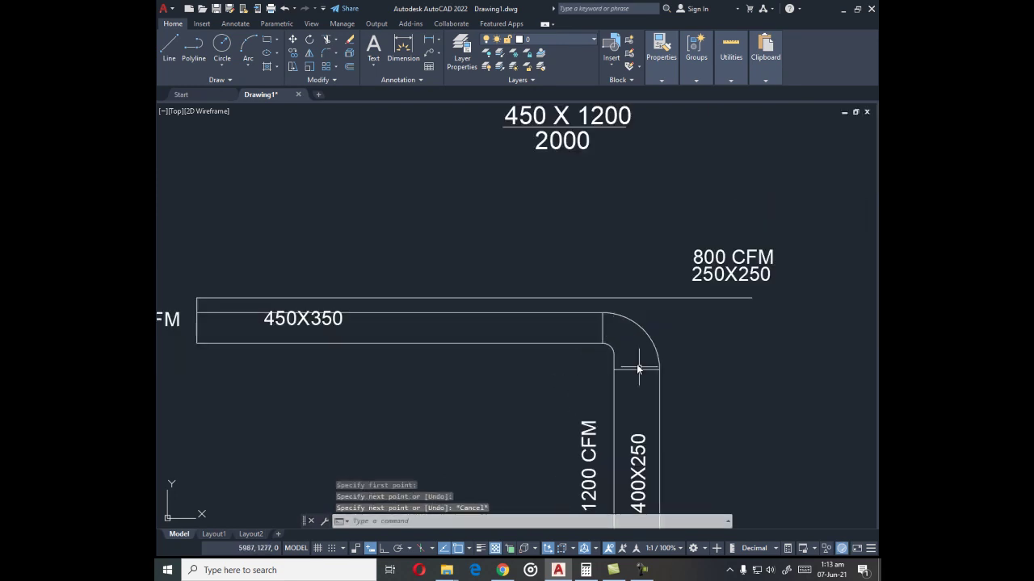
text(tr)
key(Return)
click(588, 312)
key(Escape)
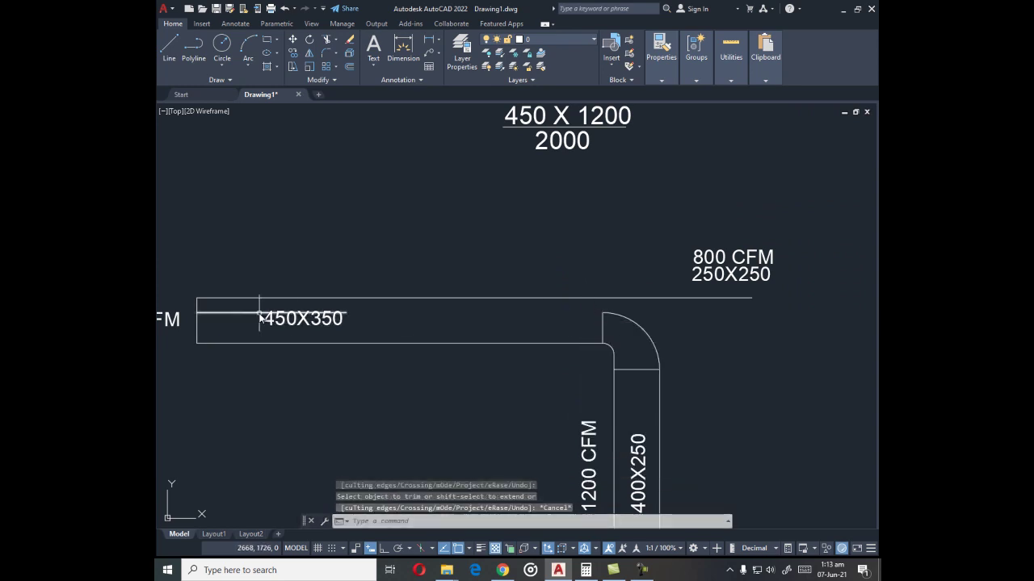
click(260, 313)
text(e)
key(Return)
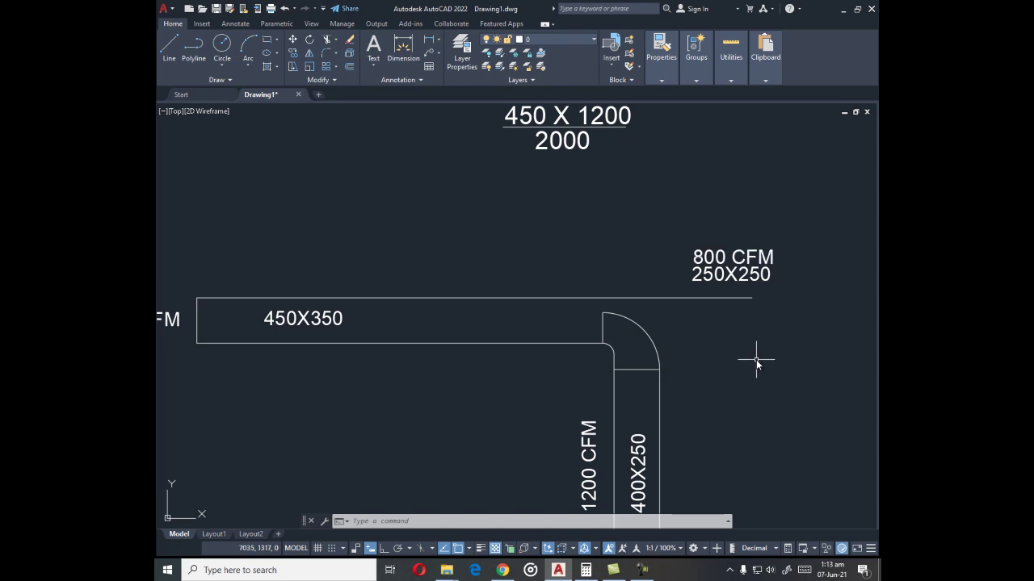
- With Ortho on, draw a horizontal line about 550 long leftward from the elbow inlet's upper corner
scroll(687, 334, up, 2)
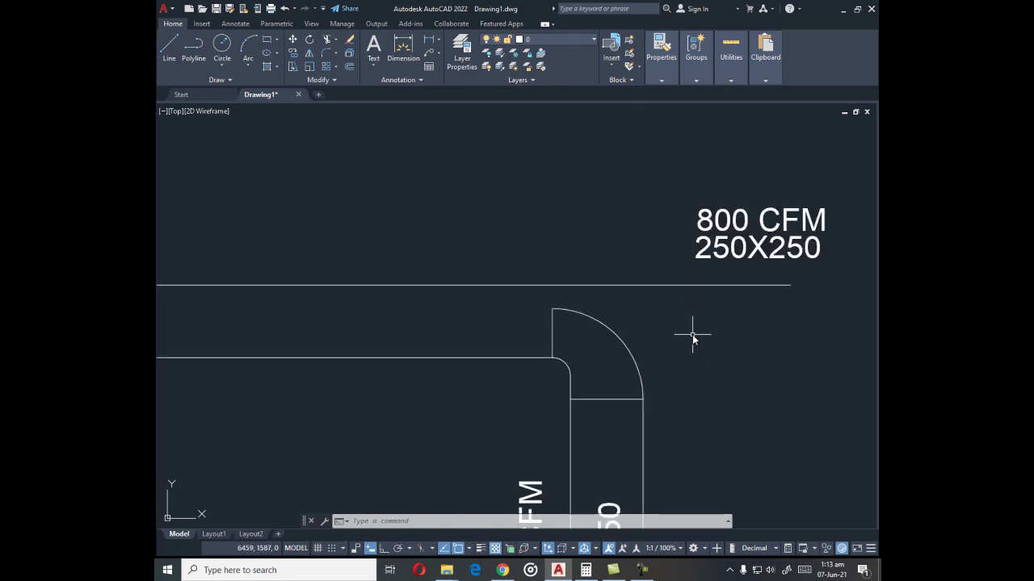
text(l)
key(Return)
click(551, 310)
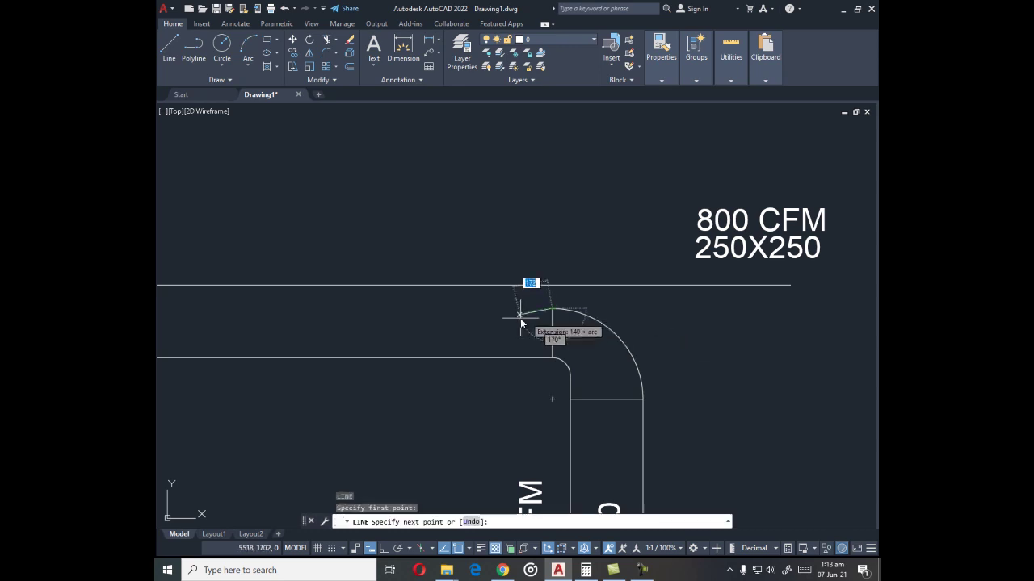
key(F8)
click(452, 322)
key(Escape)
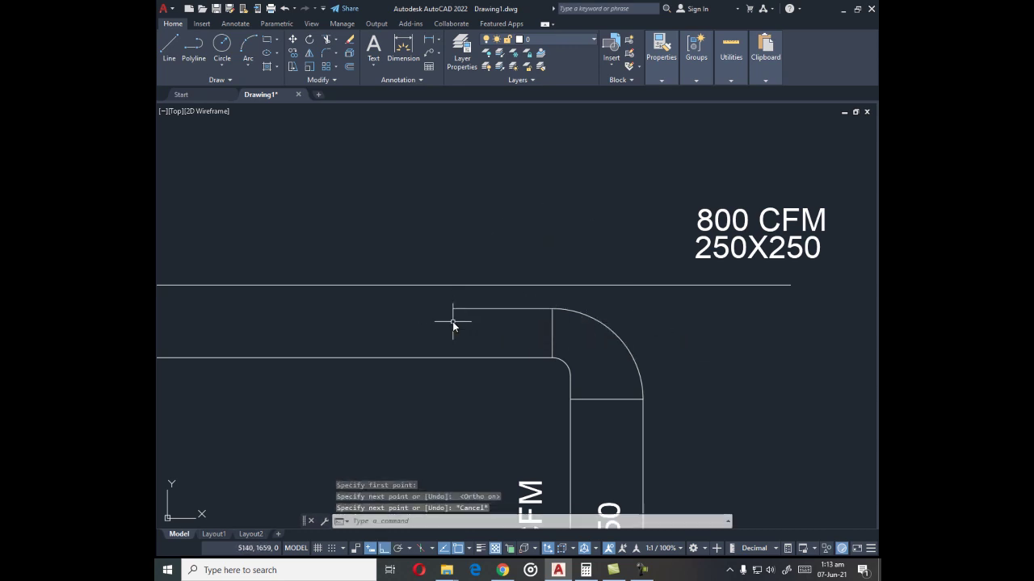
- Offset the short horizontal line at the elbow inlet upward by 250
text(o)
key(Return)
text(250)
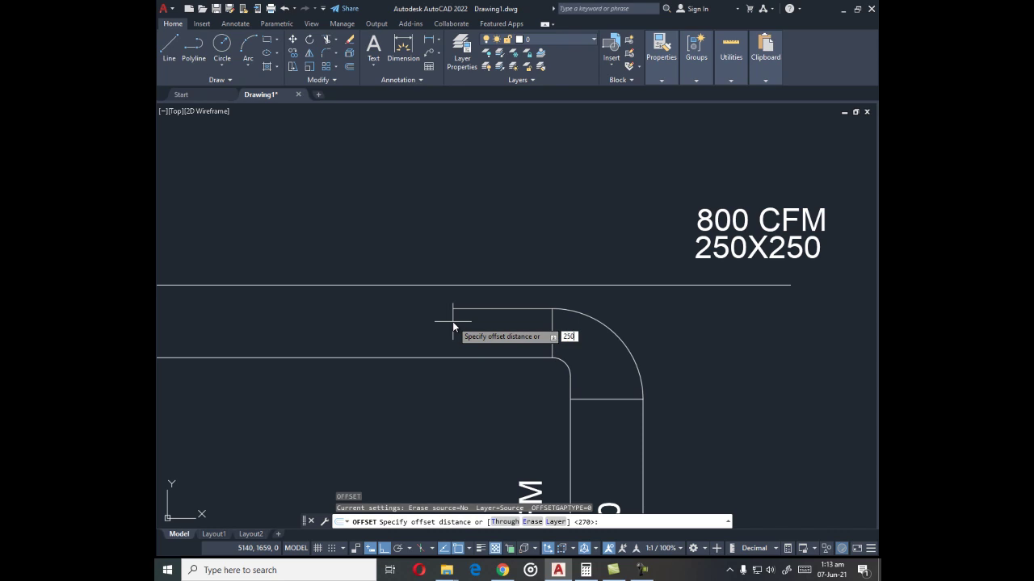
key(Return)
click(518, 308)
click(520, 289)
key(Escape)
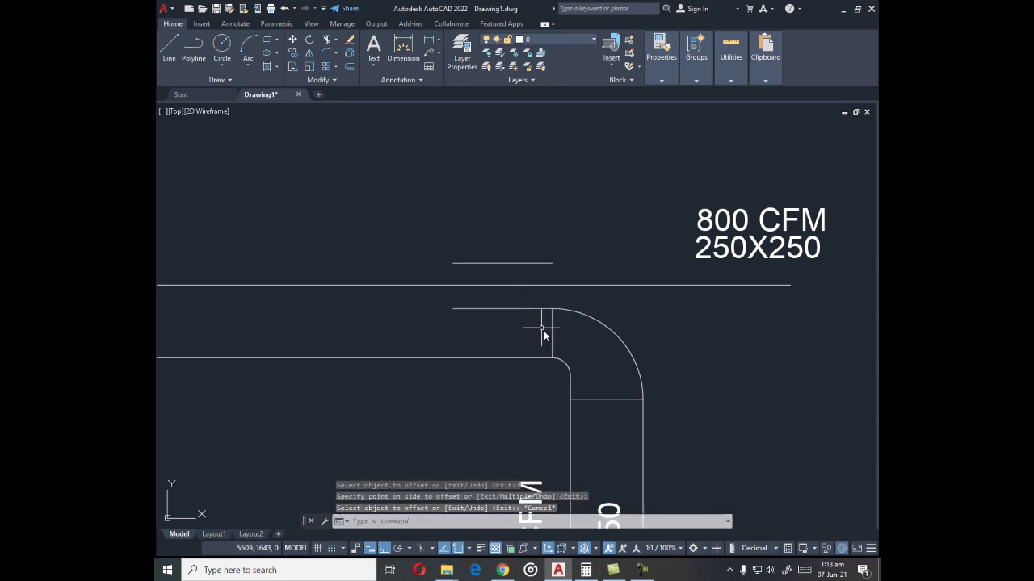
- Draw a vertical line from the elbow inlet's upper corner up to the end of the upper 250 offset line
text(l)
key(Return)
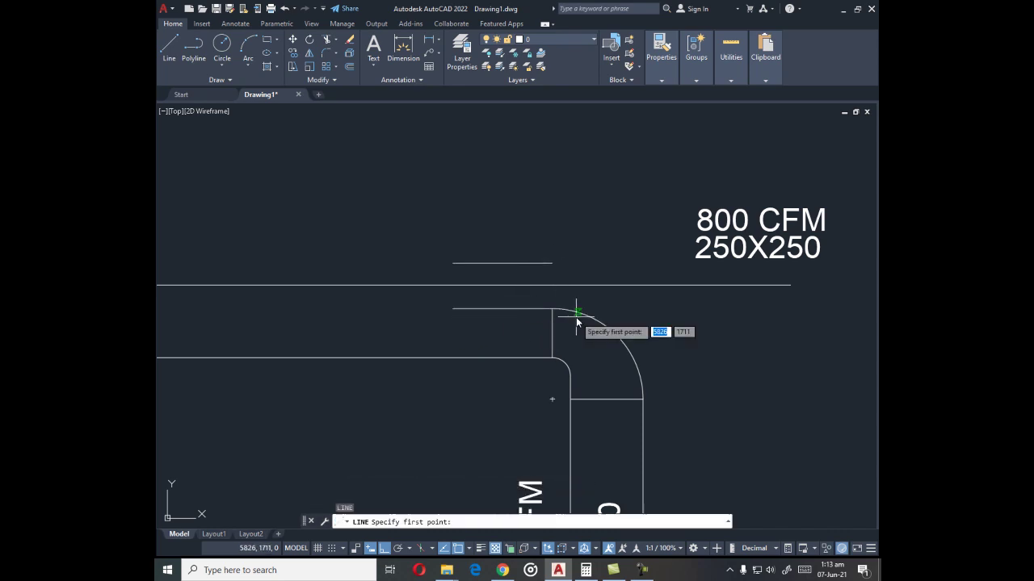
click(552, 308)
click(553, 263)
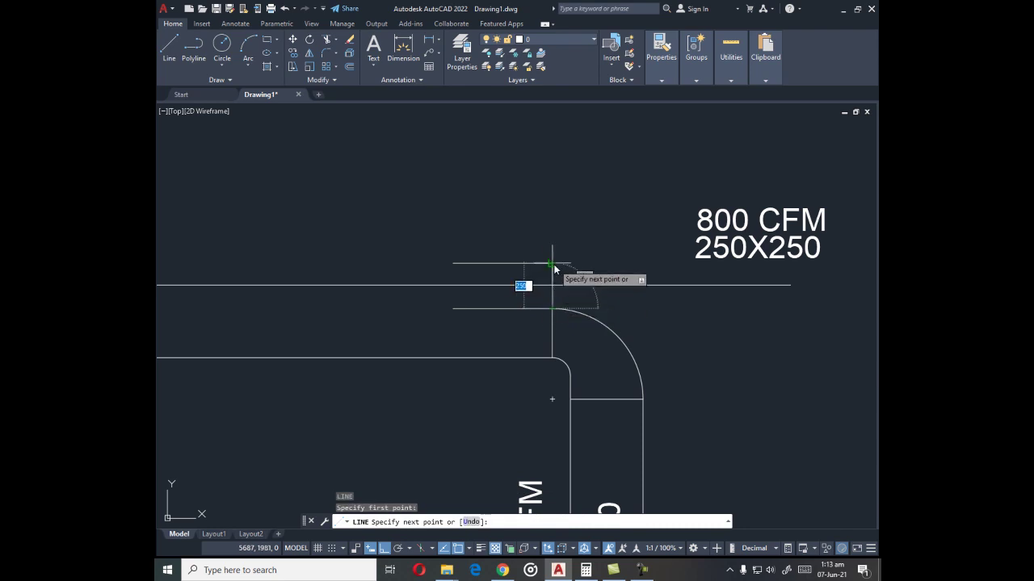
key(Escape)
- Draw a vertical construction line from the midpoint of the branch duct's closing line up past the upper offset line
key(Return)
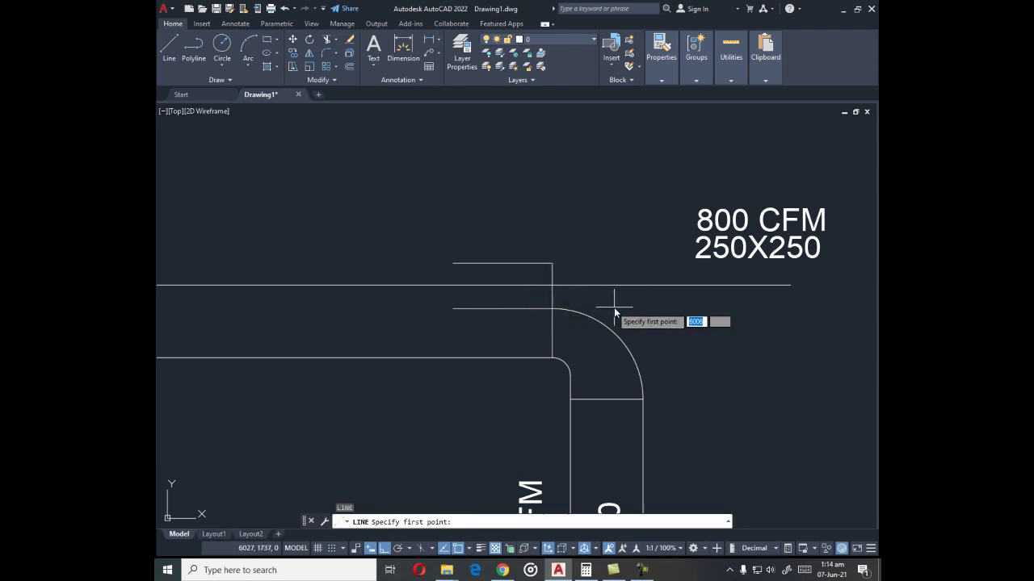
click(606, 399)
click(611, 231)
key(Return)
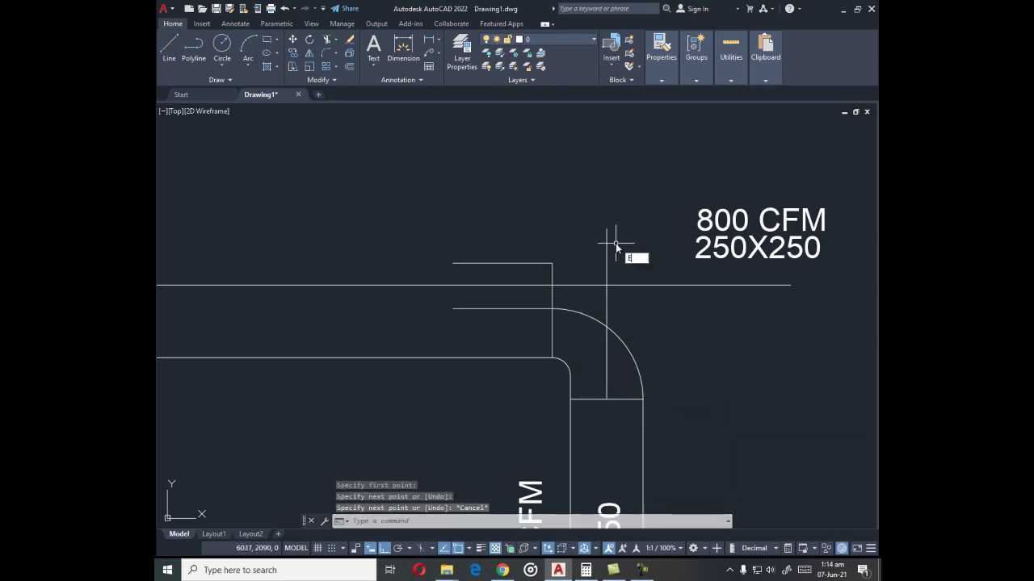
- Extend the upper offset line rightward to the vertical construction line
text(ex)
key(Return)
click(544, 263)
key(Escape)
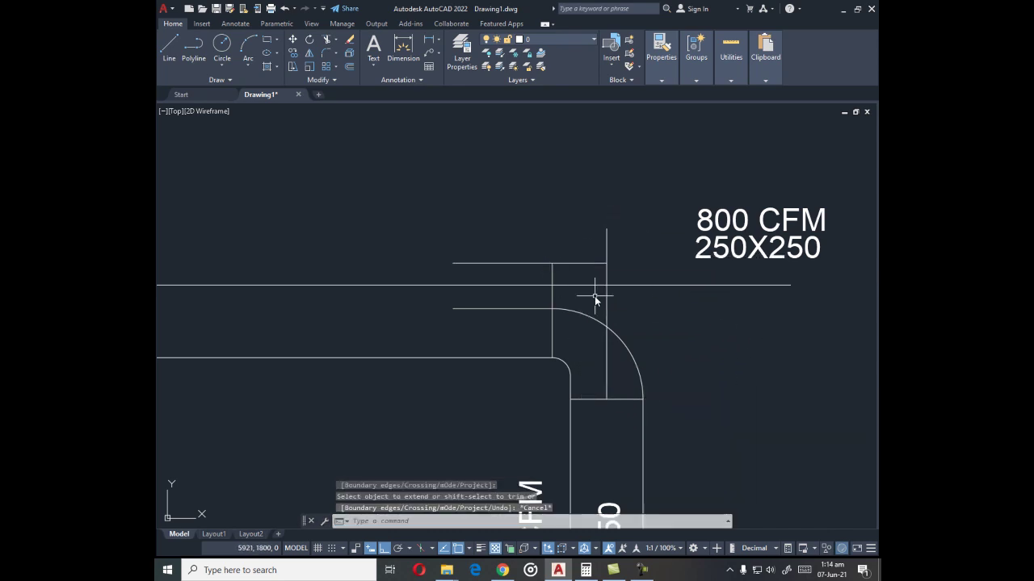
- Draw a sloped line from the upper offset line's corner down to where the construction line crosses the main duct's top line
text(l)
key(Return)
click(552, 263)
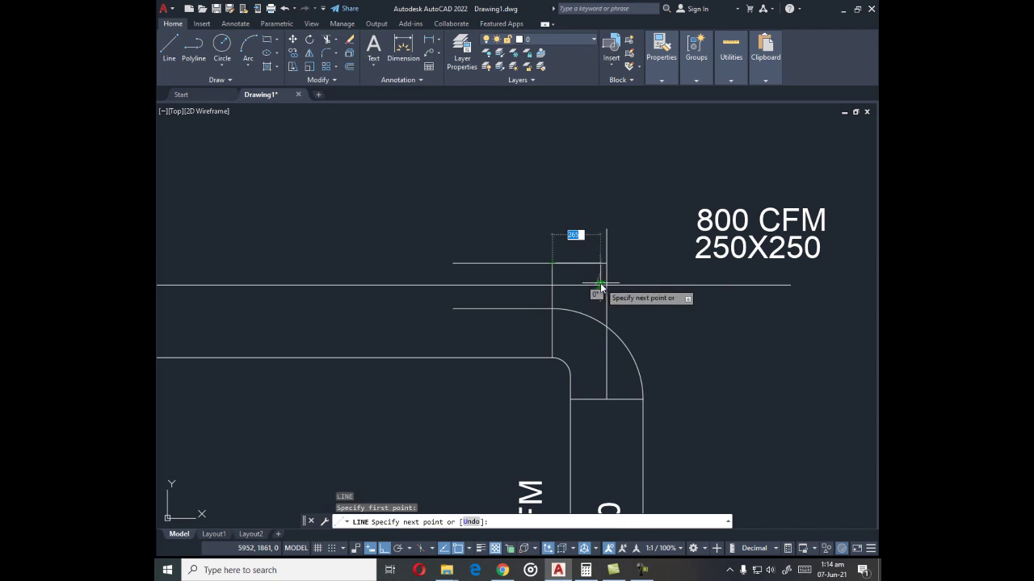
click(606, 284)
key(Return)
- Trim the extended upper line, the elbow inlet line, the vertical stub above the slope and the main duct's top line beneath the slope
text(tr)
key(Return)
right_click(616, 308)
key(Escape)
key(Escape)
key(Escape)
text(tr)
key(Return)
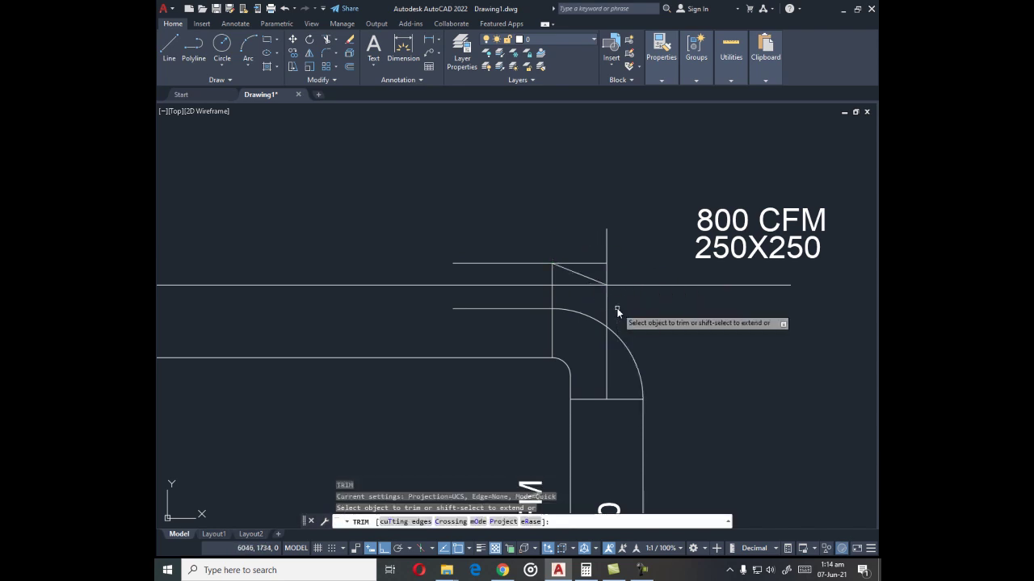
click(565, 264)
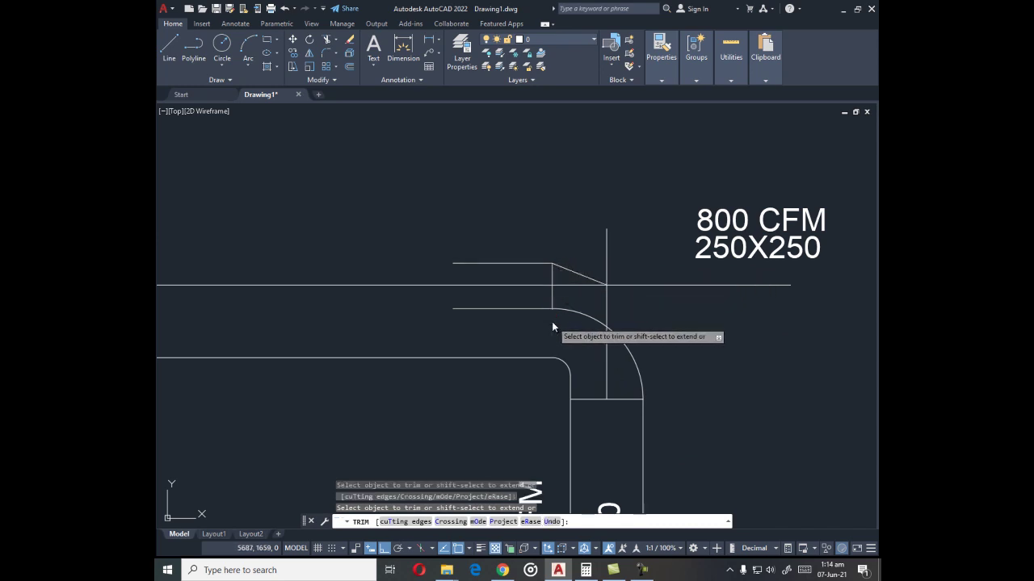
click(607, 278)
click(591, 285)
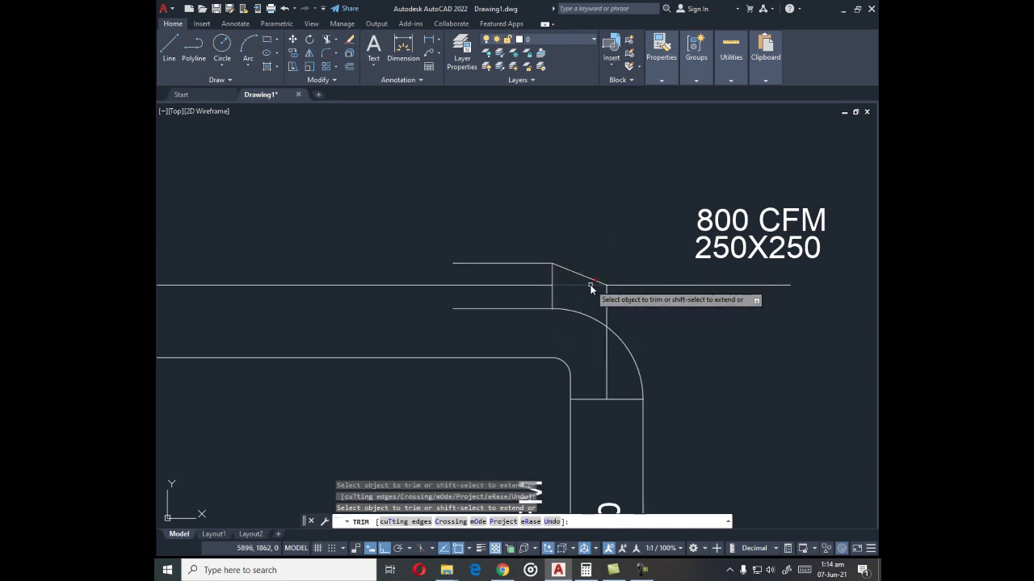
key(Escape)
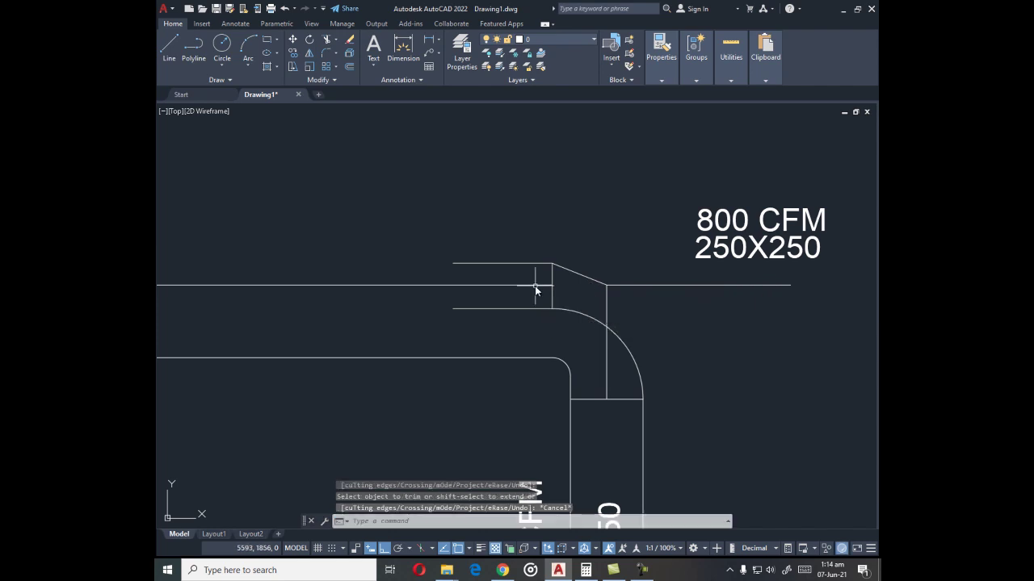
text(l)
key(Return)
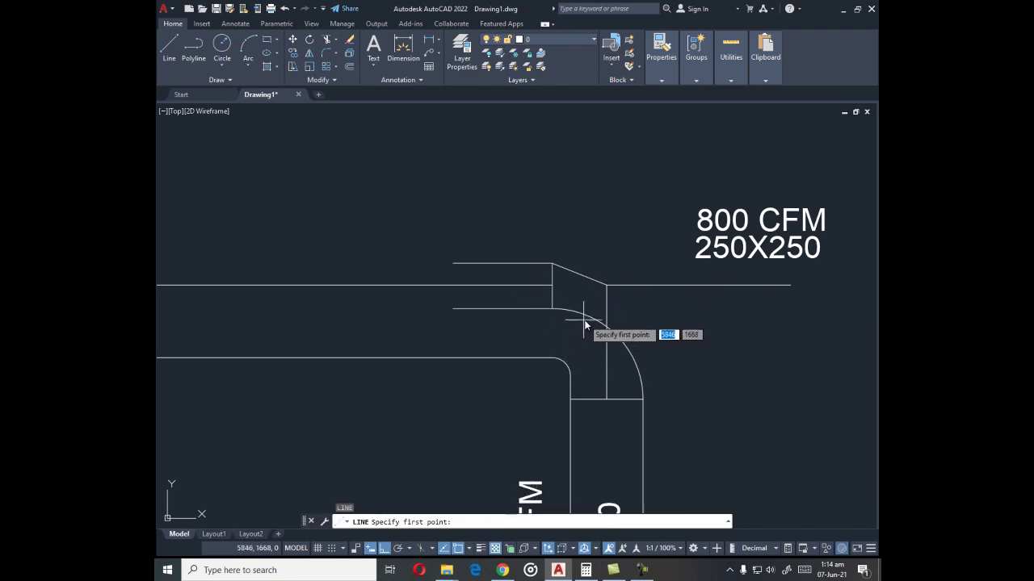
click(552, 309)
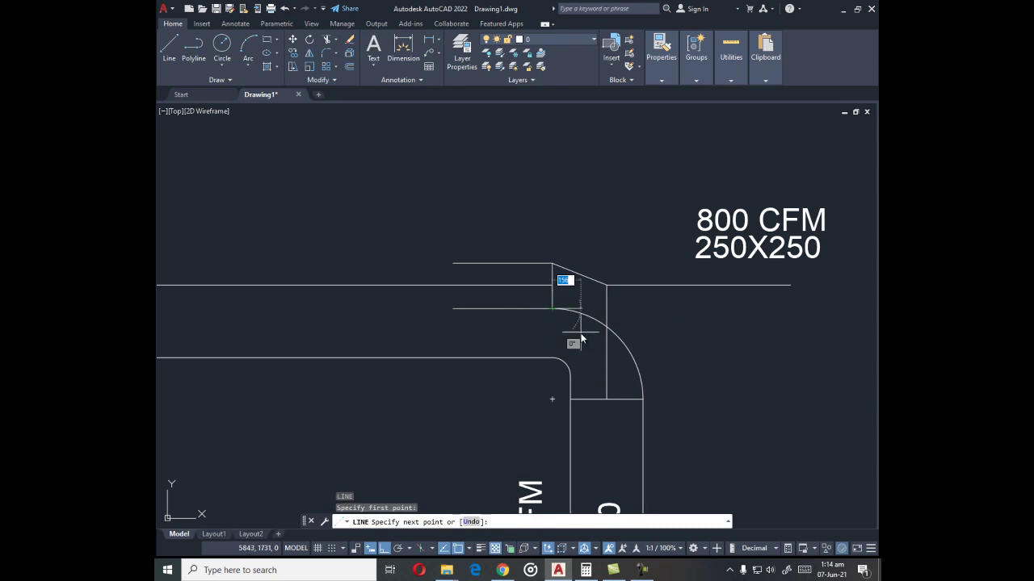
key(Escape)
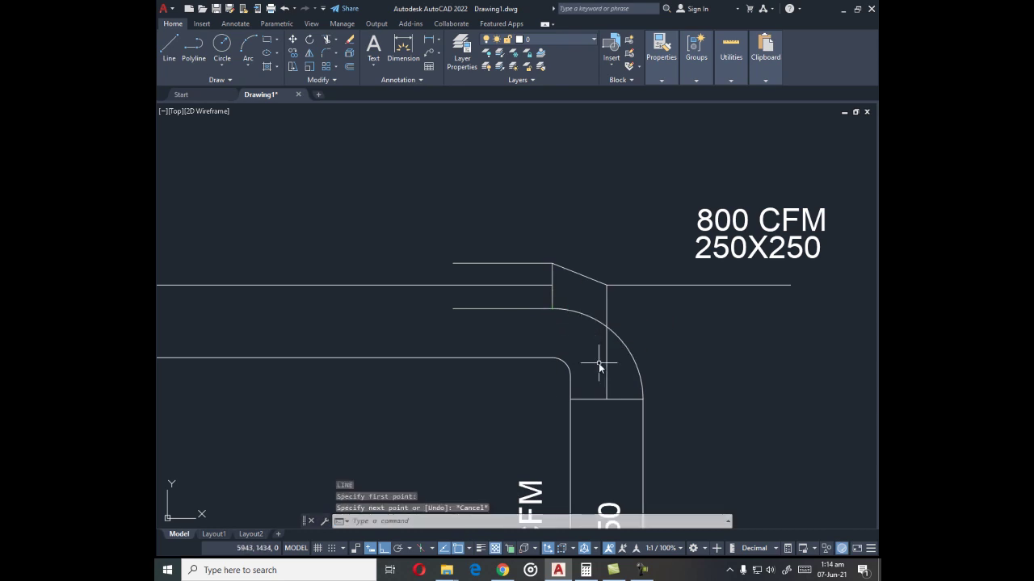
- Draw a horizontal line from the elbow inlet's upper corner rightward below the 250X250 label as the continuation's lower edge
text(l)
key(Return)
click(552, 308)
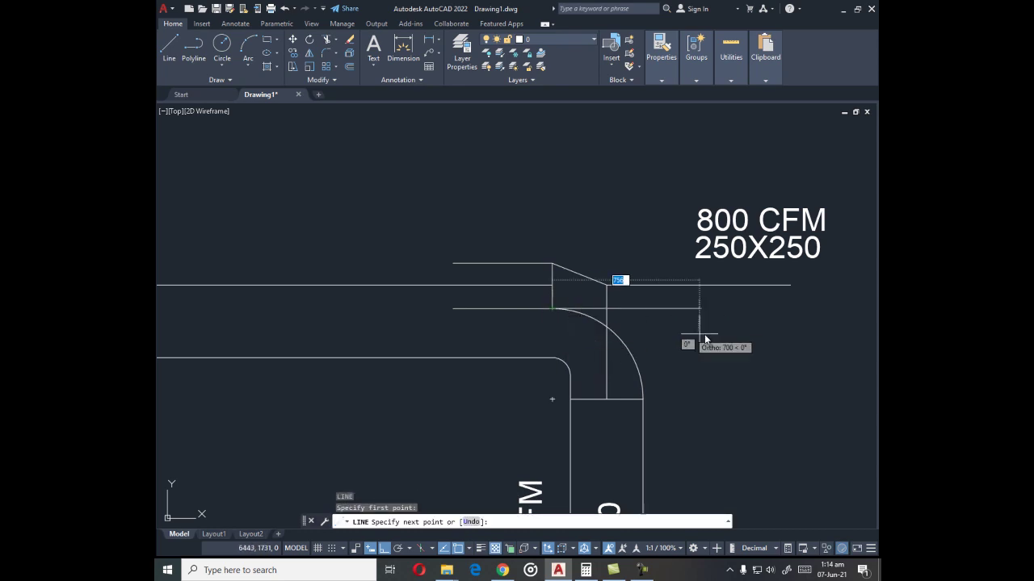
click(773, 343)
key(Escape)
- Trim the vertical construction line below the continuation's lower edge and erase its remaining piece inside the elbow
text(tr)
key(Return)
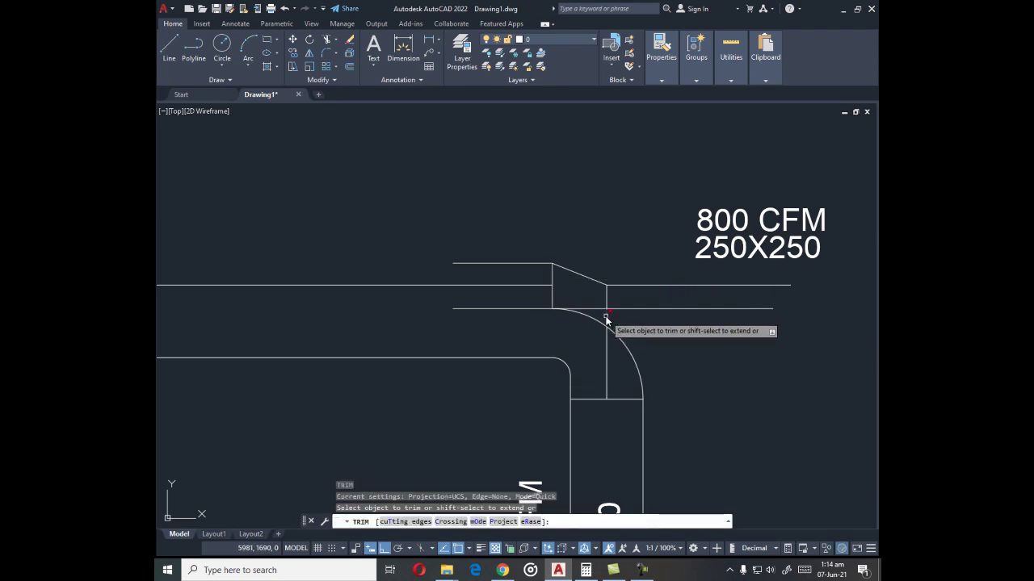
key(Escape)
click(606, 341)
text(e)
key(Return)
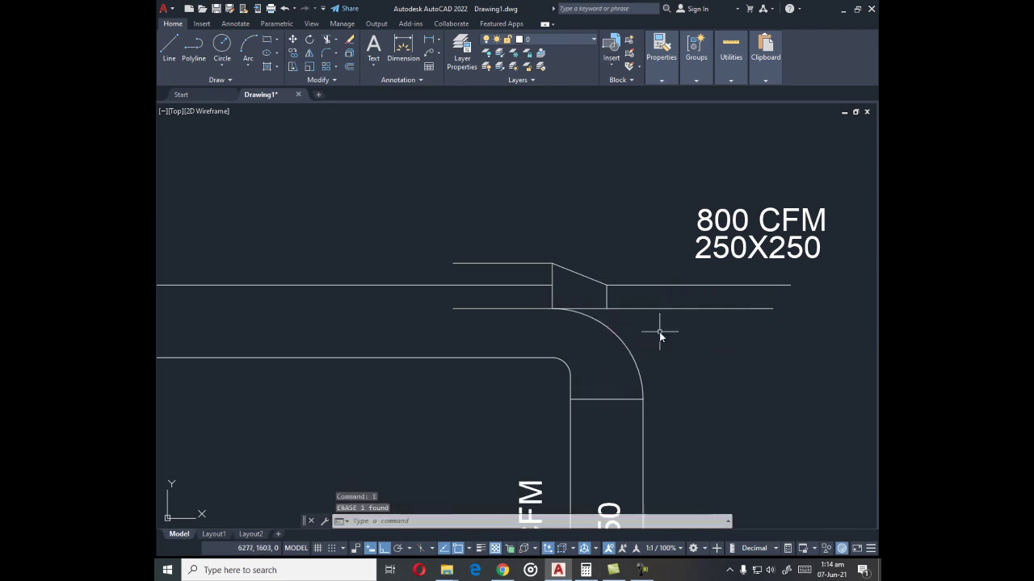
- Extend the vertical line at the elbow inlet down to the main duct's lower edge
click(531, 308)
key(Escape)
key(Escape)
text(ex)
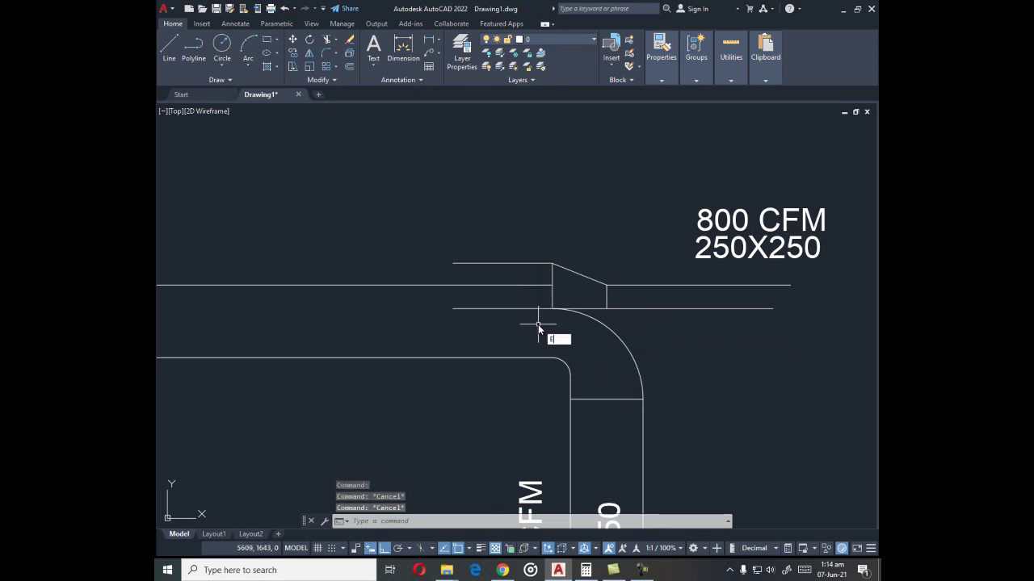
key(Return)
key(Escape)
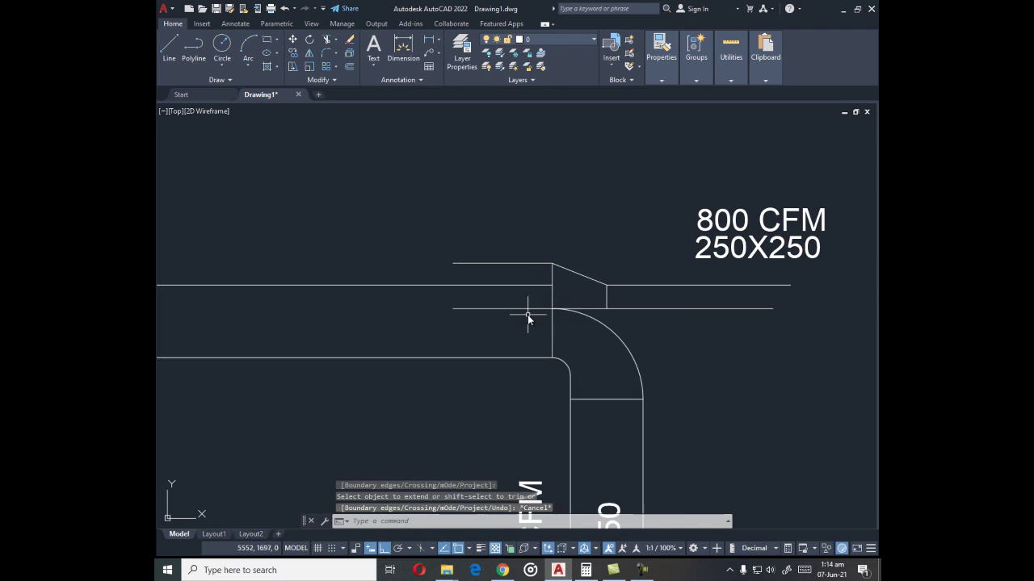
- Erase the short horizontal line inside the main duct left of the elbow inlet
click(528, 309)
text(e)
key(Return)
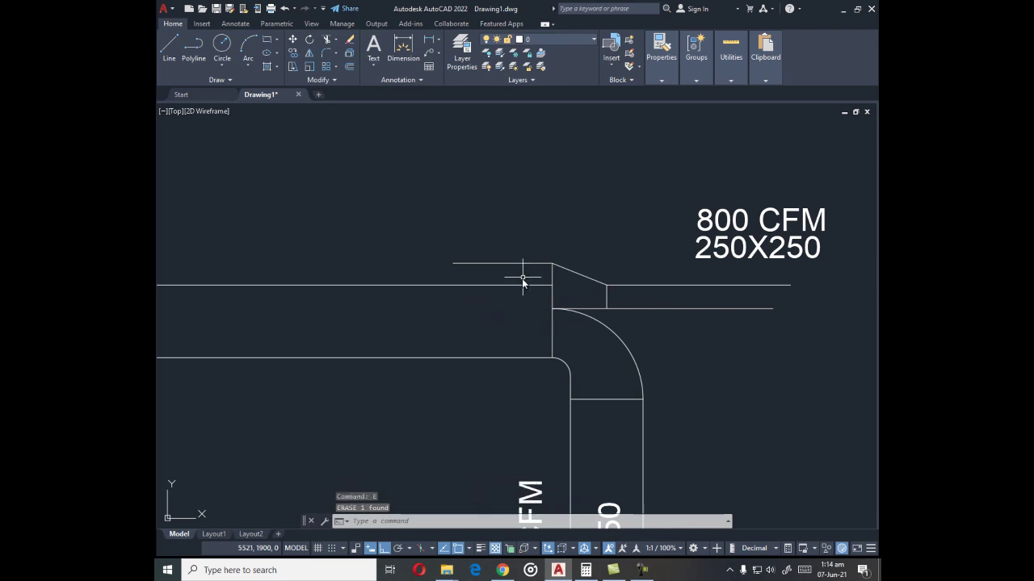
- Try erasing the upper offset line above the main duct, and undo the erasure
click(524, 272)
click(513, 244)
text(e)
key(Return)
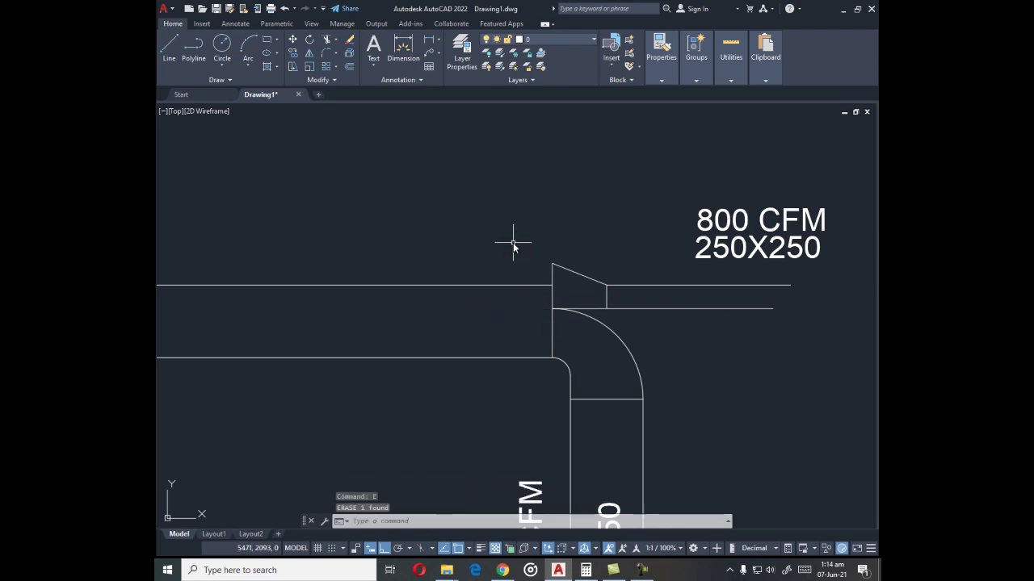
text(u)
key(Return)
scroll(665, 348, down, 4)
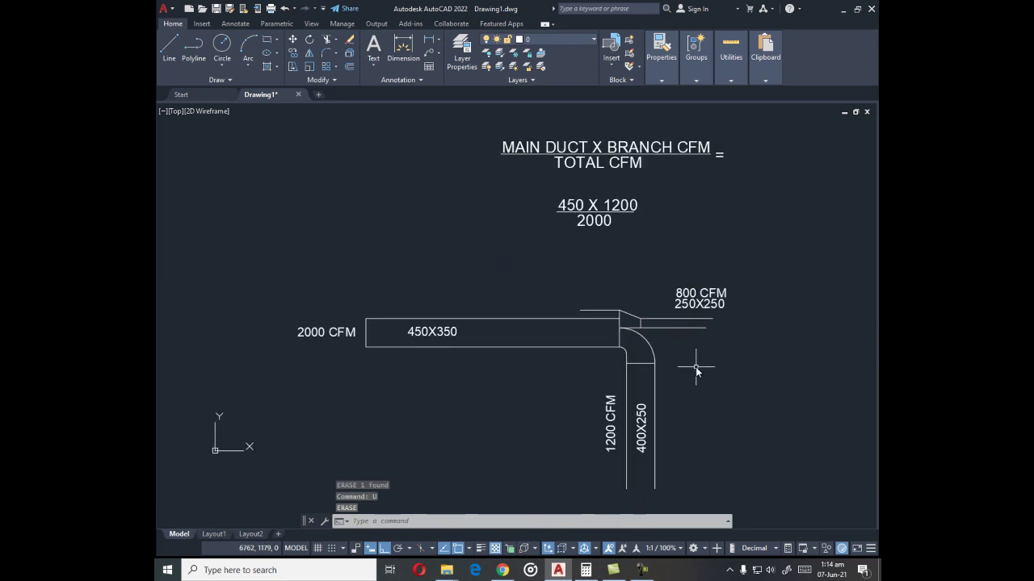
scroll(637, 327, up, 2)
scroll(626, 323, up, 2)
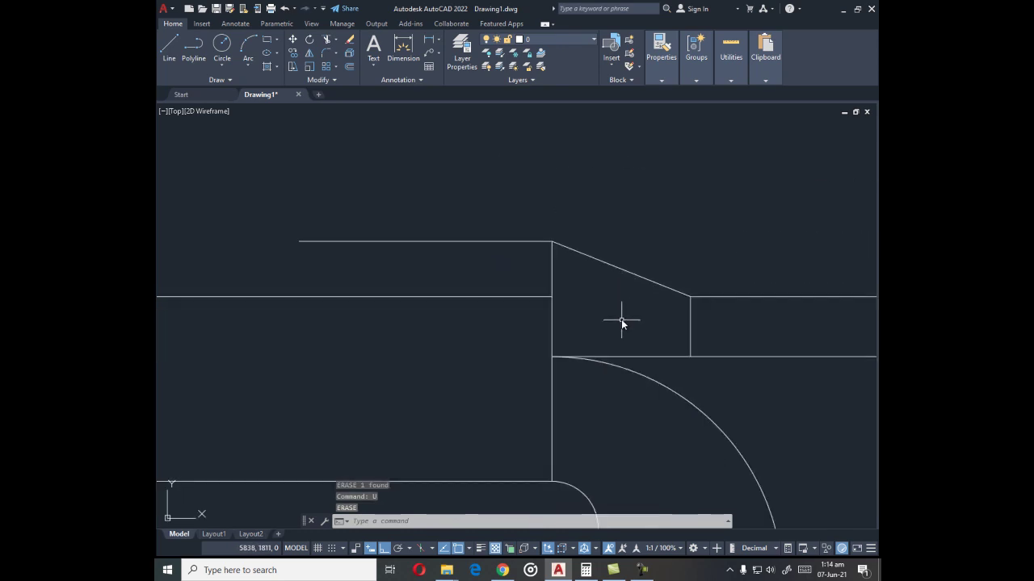
scroll(637, 316, up, 2)
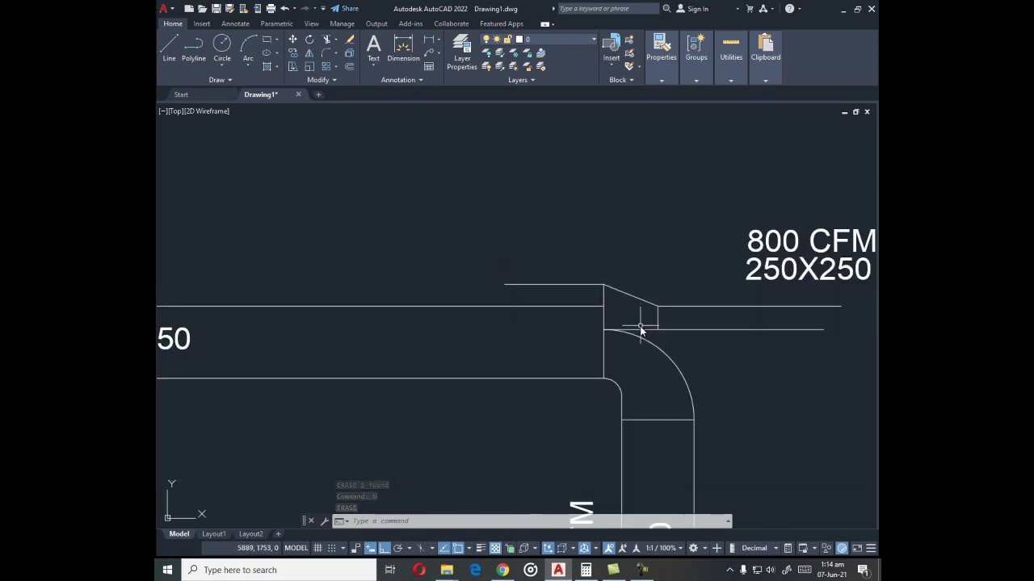
text(l)
key(Return)
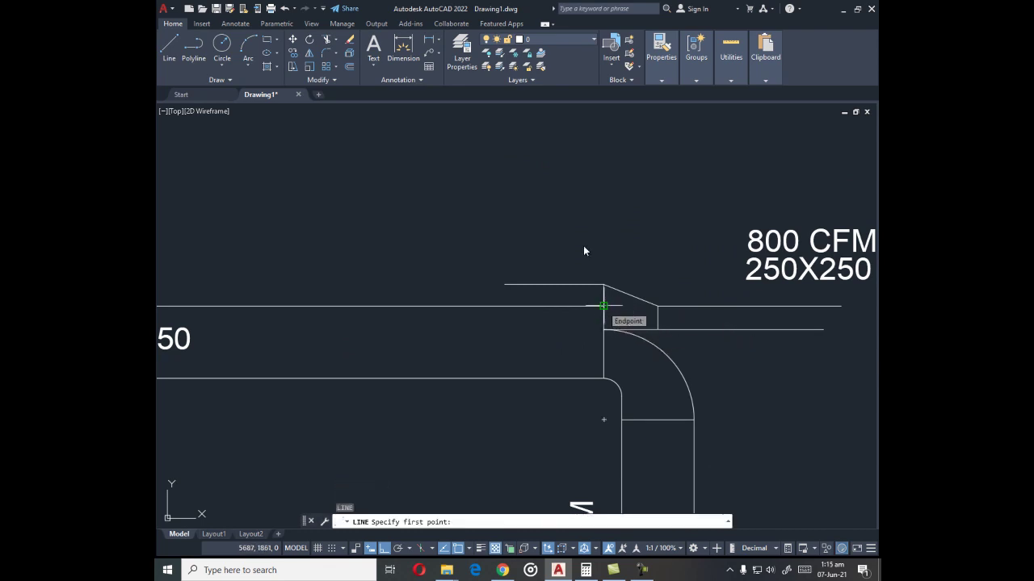
key(Escape)
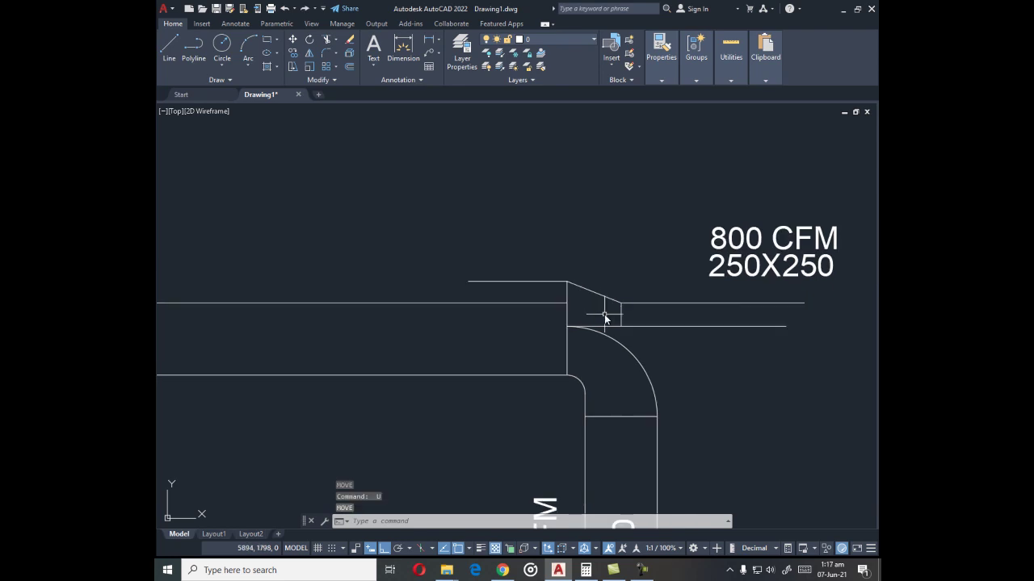
- Offset the continuation duct's lower edge upward by 250
scroll(605, 313, up, 2)
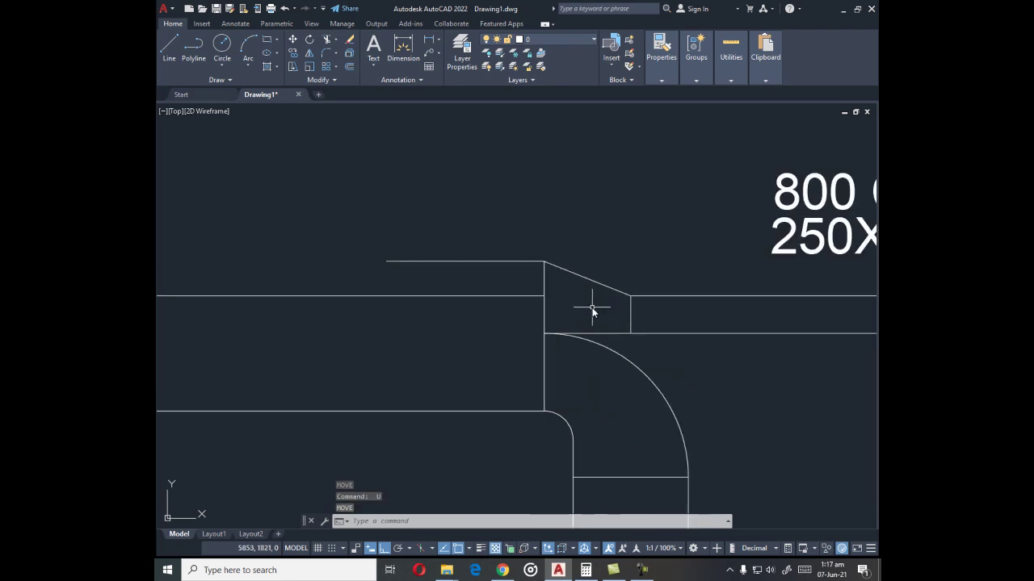
text(o)
key(Return)
key(Return)
click(642, 334)
click(649, 312)
key(Escape)
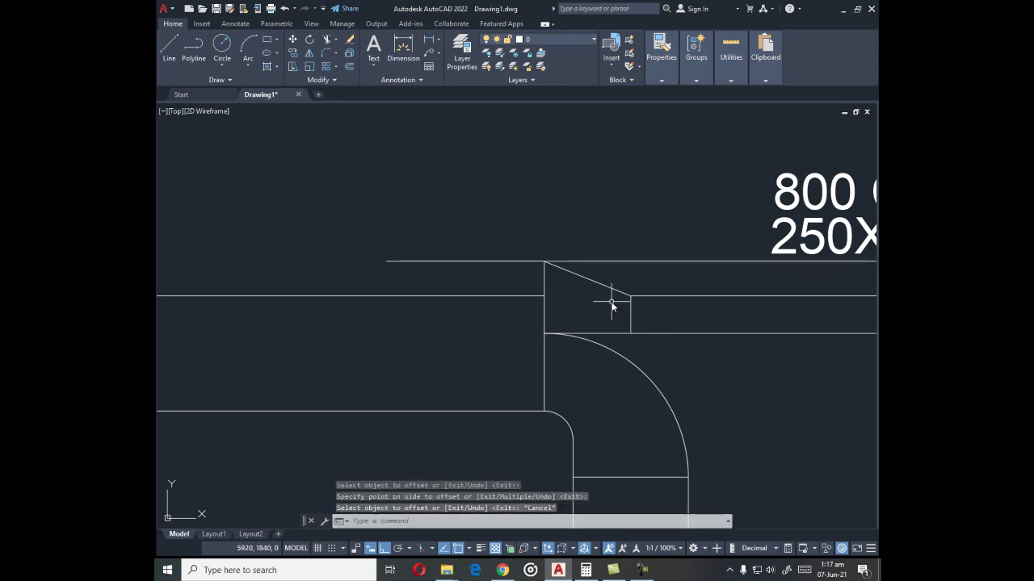
text(l)
key(Return)
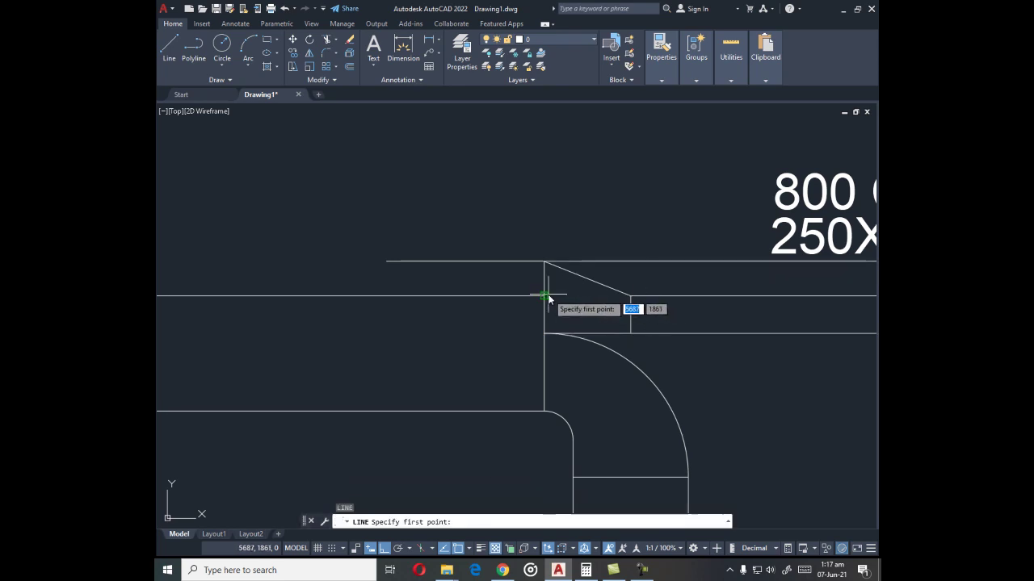
key(Escape)
- Extend the short vertical line at the continuation's start up to the new offset line
text(e)
key(Return)
click(630, 311)
key(Escape)
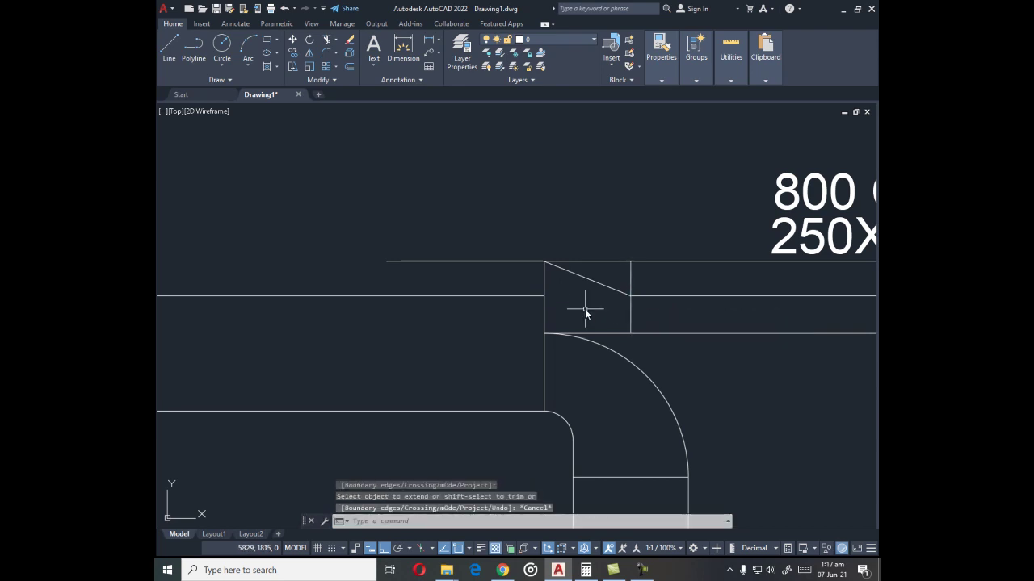
- Draw a sloped transition line from the main duct's upper corner up to the top of the continuation's vertical line
key(Return)
click(545, 262)
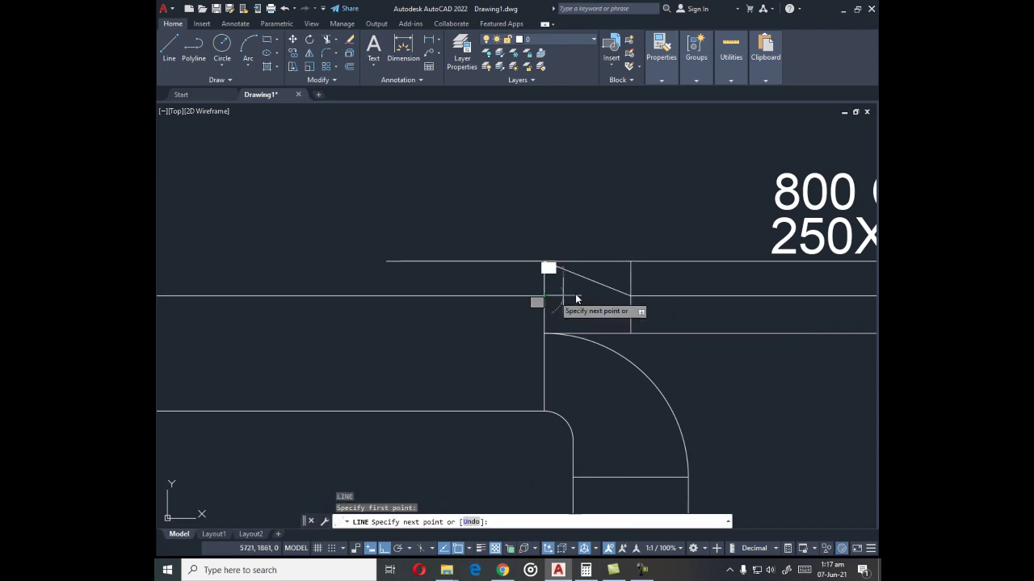
click(631, 261)
key(Escape)
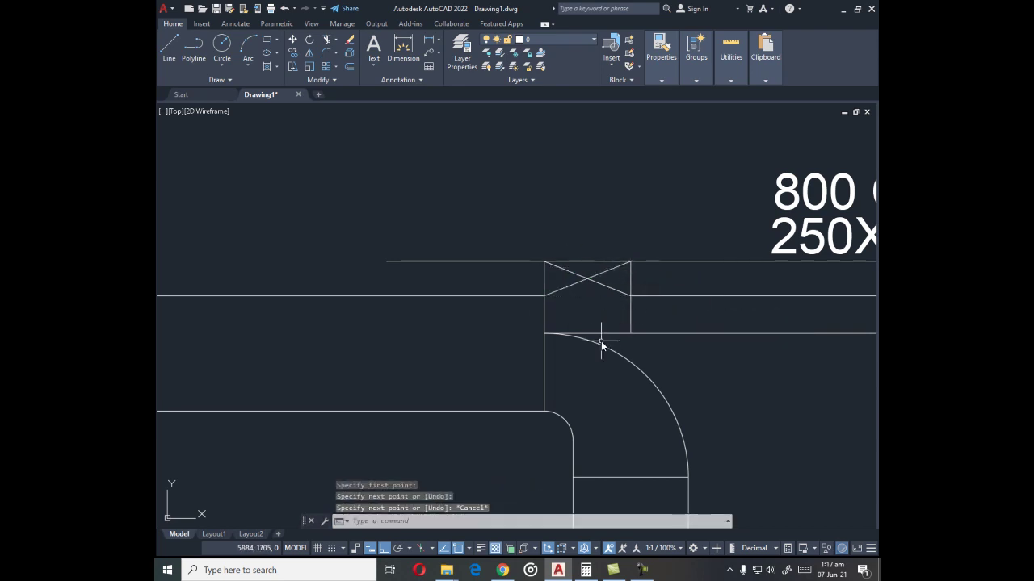
- Trim the vertical line above the main duct's upper corner and erase the old downward-sloping transition line
text(tr)
key(Return)
click(545, 285)
key(Escape)
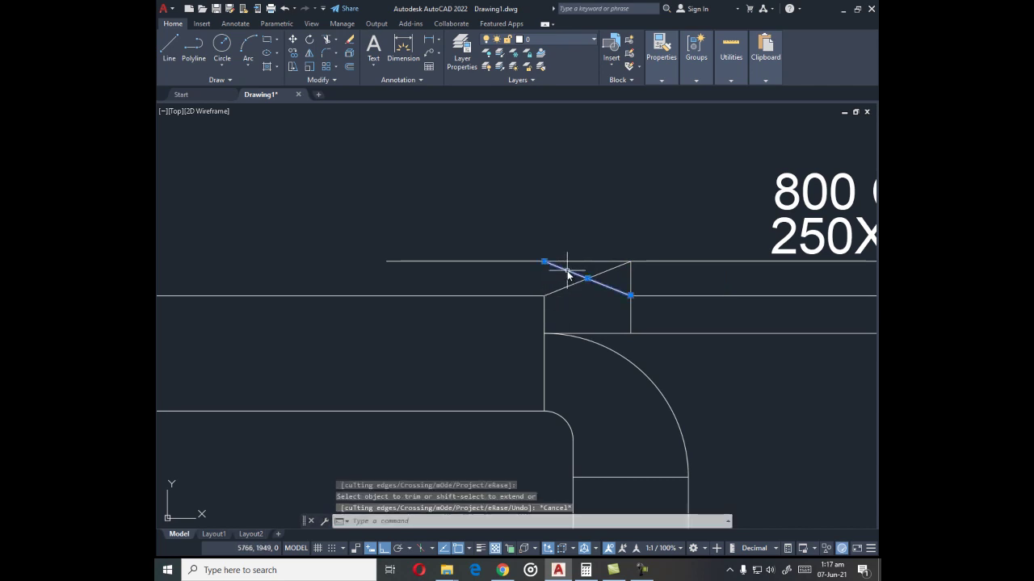
click(566, 270)
text(e)
key(Return)
- Trim the upper line above the sloped transition and erase the leftover horizontal line above the main duct
text(tr)
key(Return)
click(565, 262)
key(Escape)
click(554, 272)
click(519, 242)
text(e)
key(Return)
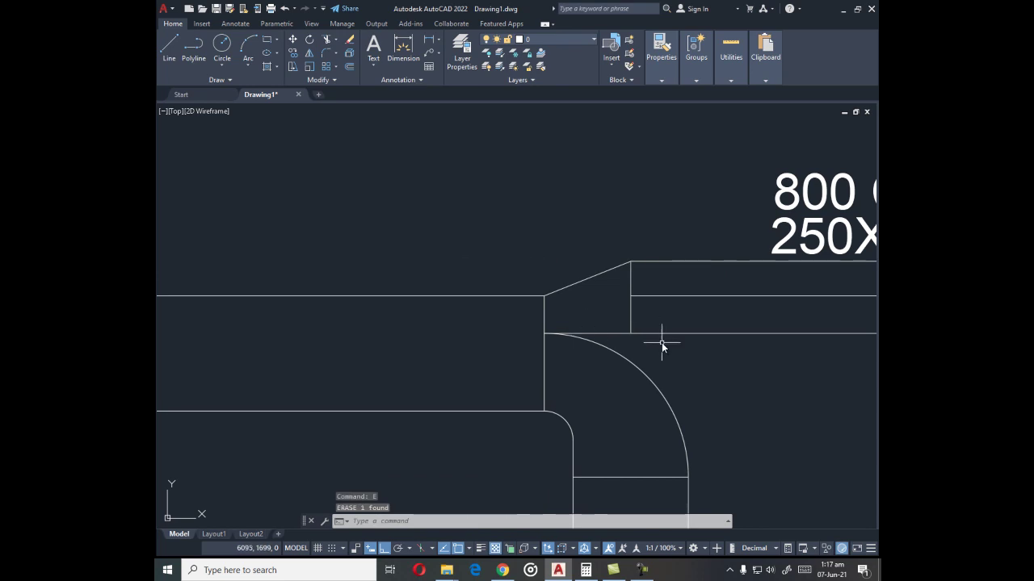
- Erase the old horizontal line running through the middle of the 250X250 continuation duct
text(tr)
key(Return)
scroll(661, 342, down, 2)
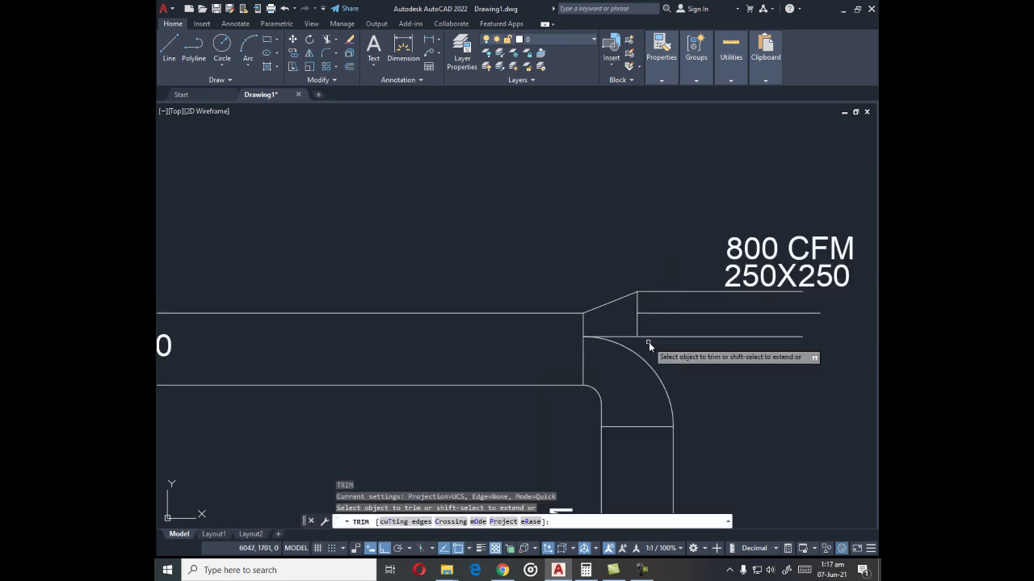
key(Escape)
click(664, 313)
text(e)
key(Return)
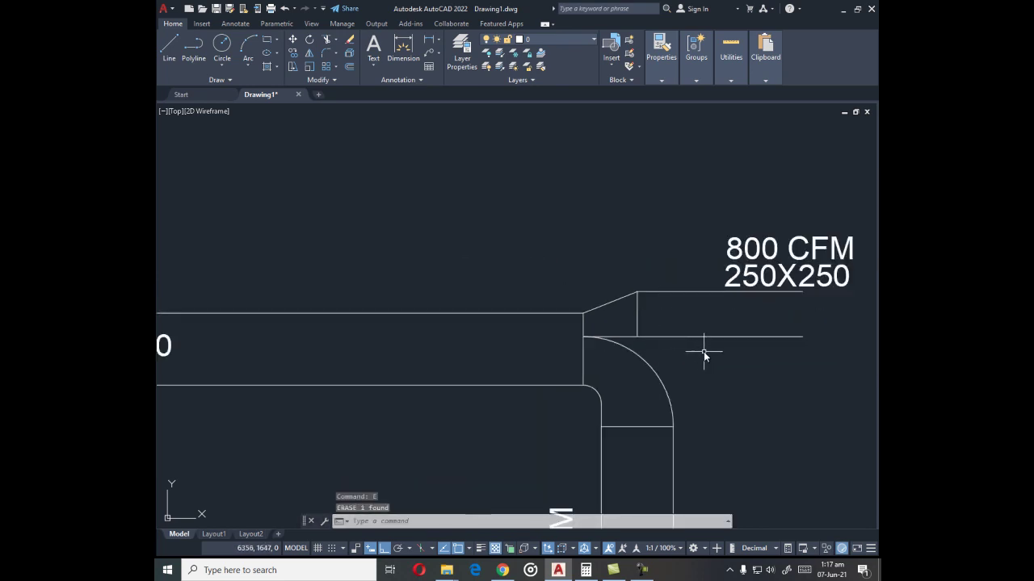
- Draw a vertical divider line about 7120 units long to the right of the formulas and duct takeoff
scroll(678, 392, up, 2)
scroll(555, 361, down, 2)
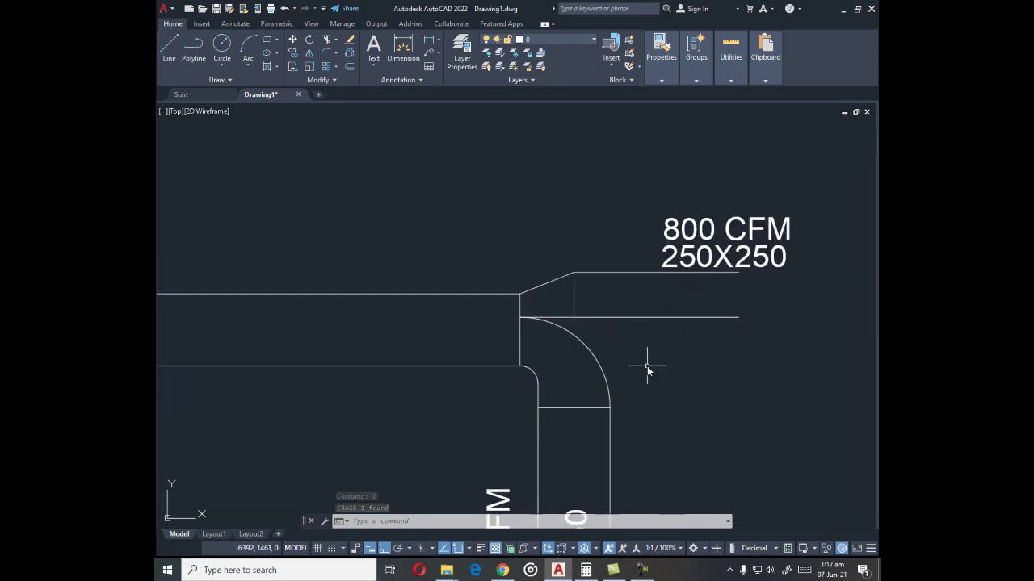
scroll(646, 368, down, 3)
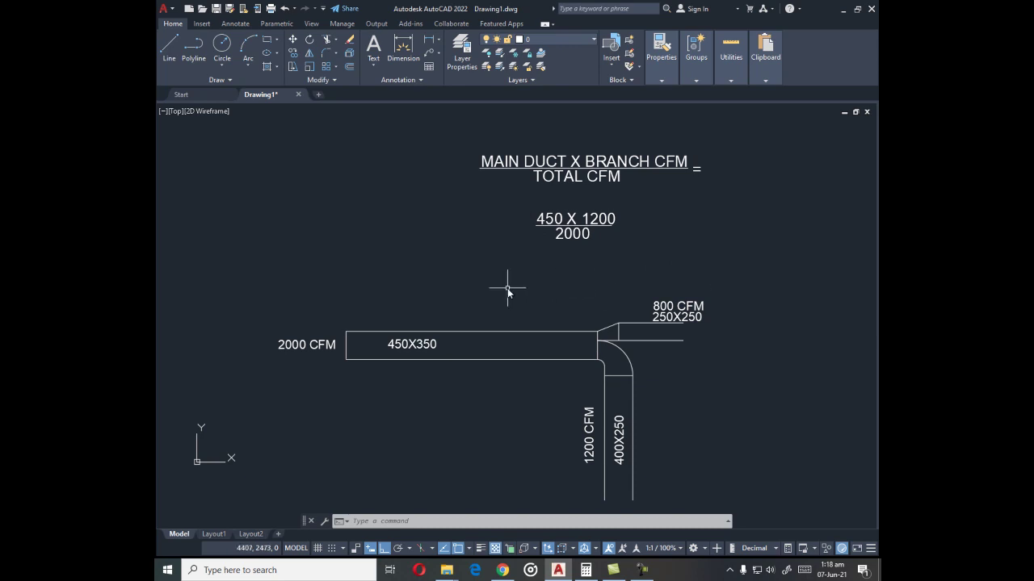
scroll(505, 289, down, 4)
text(l)
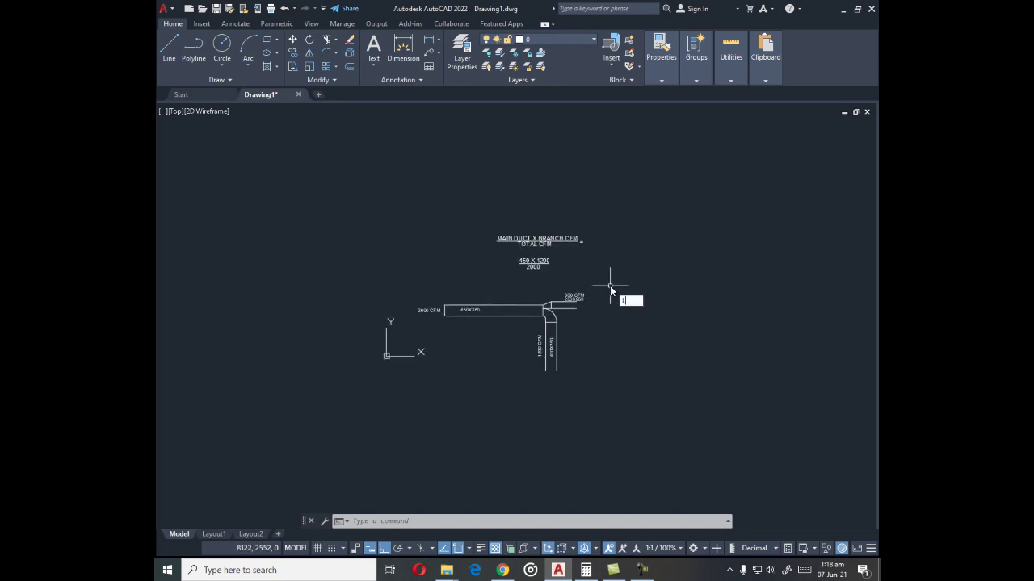
key(Return)
click(598, 230)
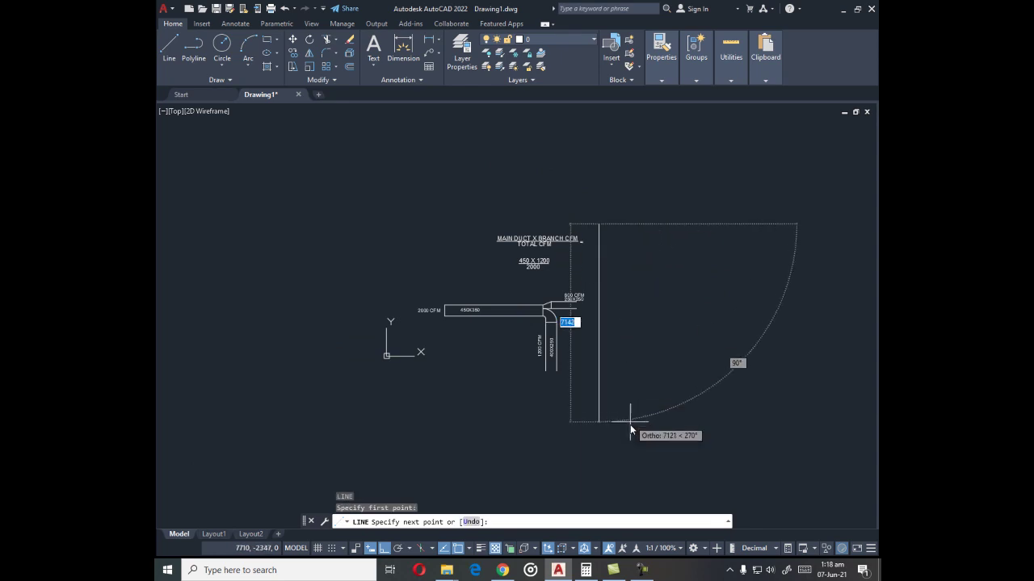
click(630, 424)
key(Escape)
- Draw a horizontal line in the empty area past the divider and a vertical line down from its left end
scroll(644, 294, up, 4)
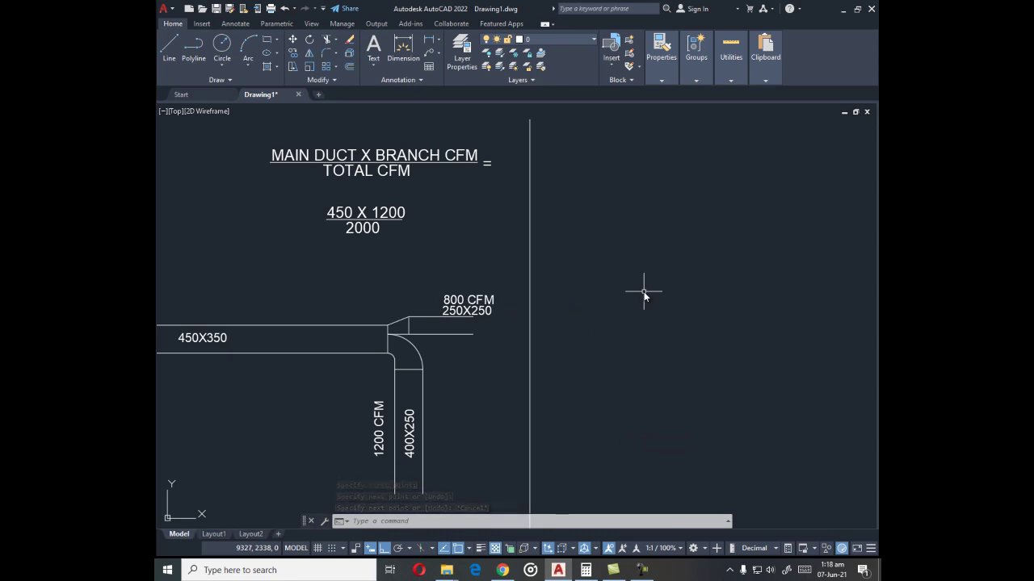
text(l)
key(space)
click(604, 302)
click(776, 313)
key(space)
key(space)
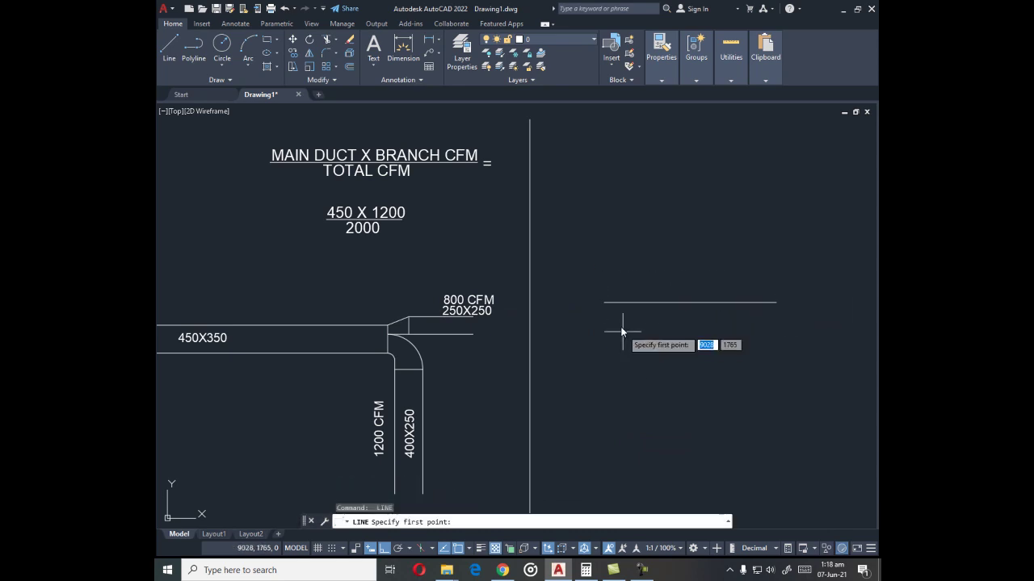
click(604, 302)
click(611, 414)
key(Escape)
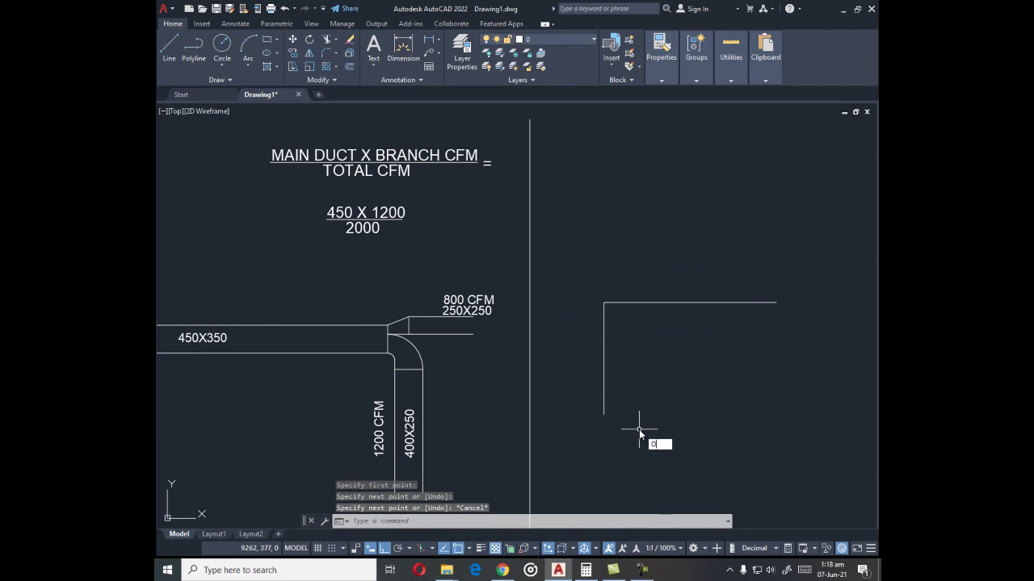
- Offset the horizontal and vertical centerlines by 250 to both sides to form the duct edges
text(o)
key(space)
key(space)
click(631, 302)
click(631, 325)
click(634, 302)
click(634, 280)
click(605, 342)
click(640, 334)
click(604, 334)
click(589, 338)
key(Escape)
- Trim the crossing inner duct edges into a clean corner and erase the two centerlines
scroll(607, 324, up, 4)
text(t)
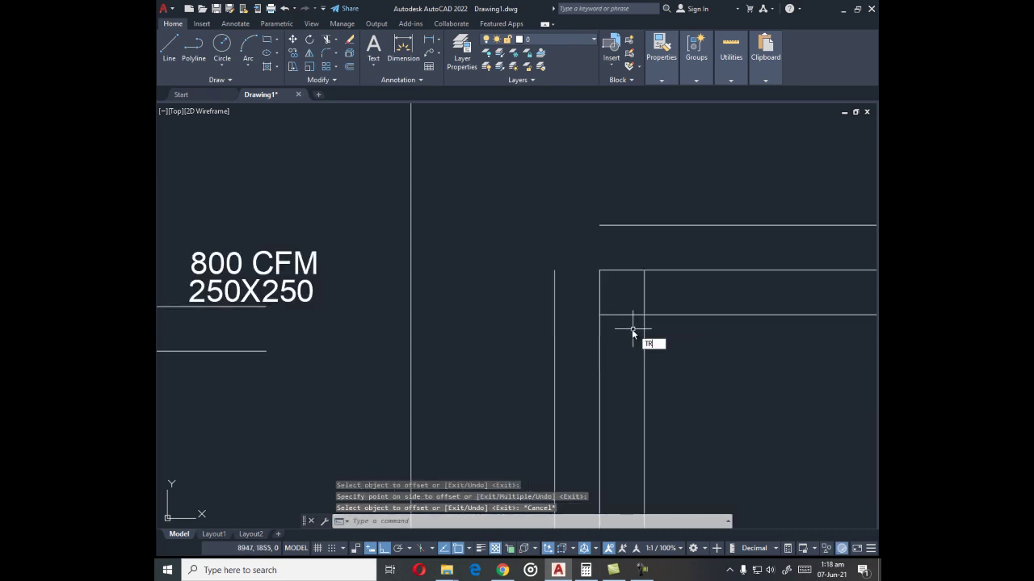
text(r)
key(Return)
key(Escape)
click(620, 297)
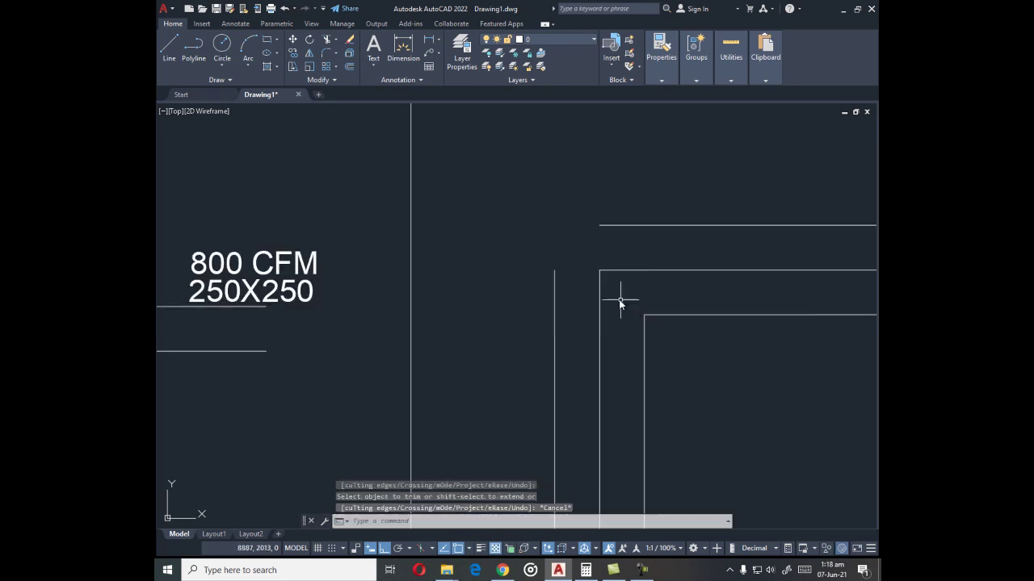
click(593, 263)
text(e)
key(Return)
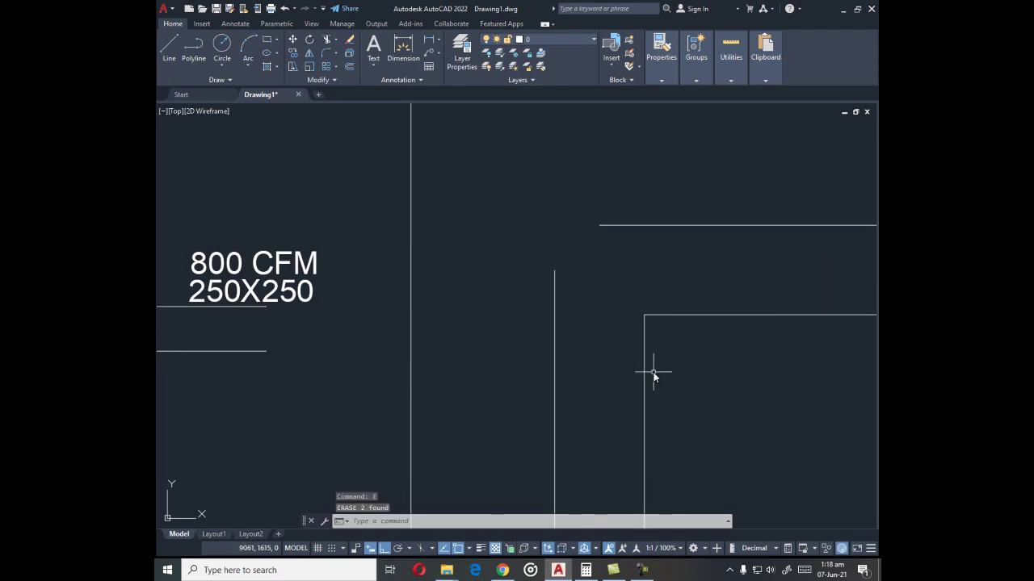
- Fillet the inner corner of the duct edges with a radius of 100
text(f)
key(Return)
text(r)
key(Return)
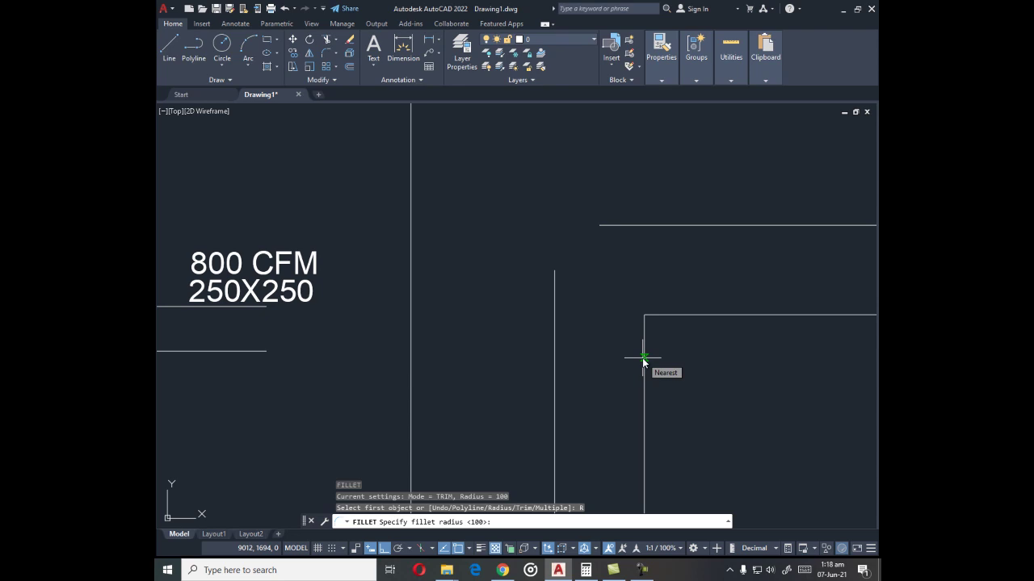
key(Return)
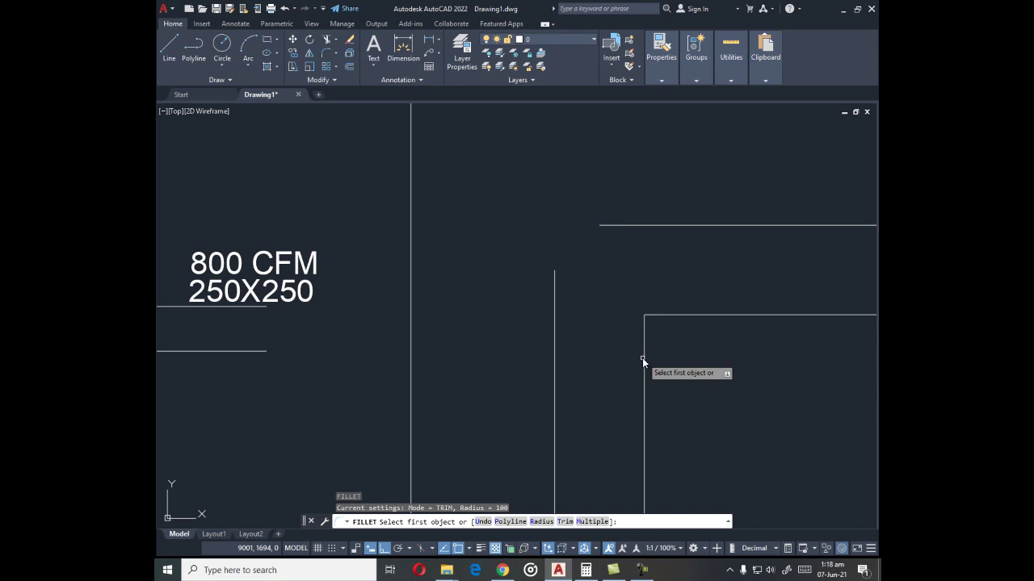
text(r)
key(Return)
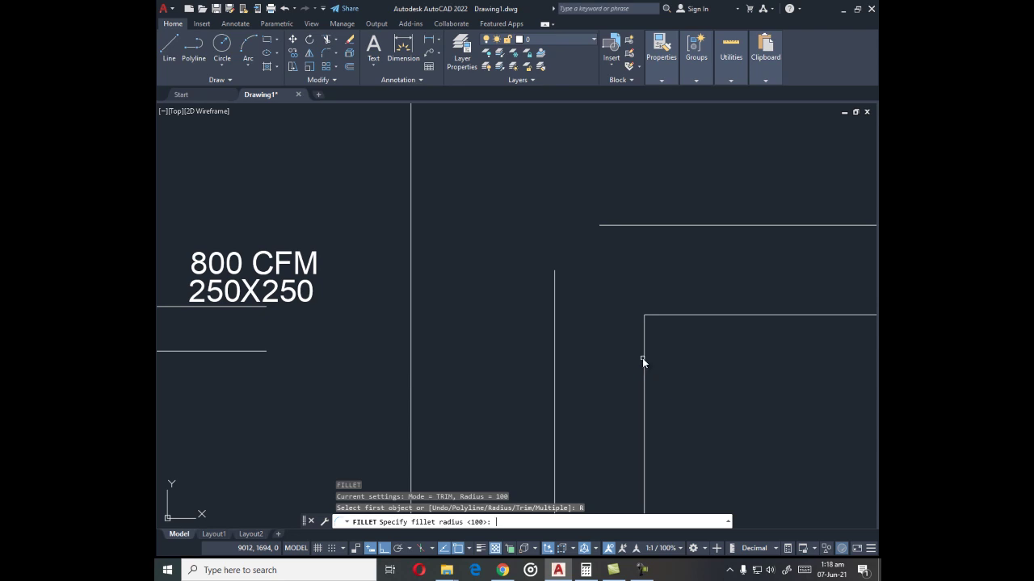
key(Return)
click(645, 347)
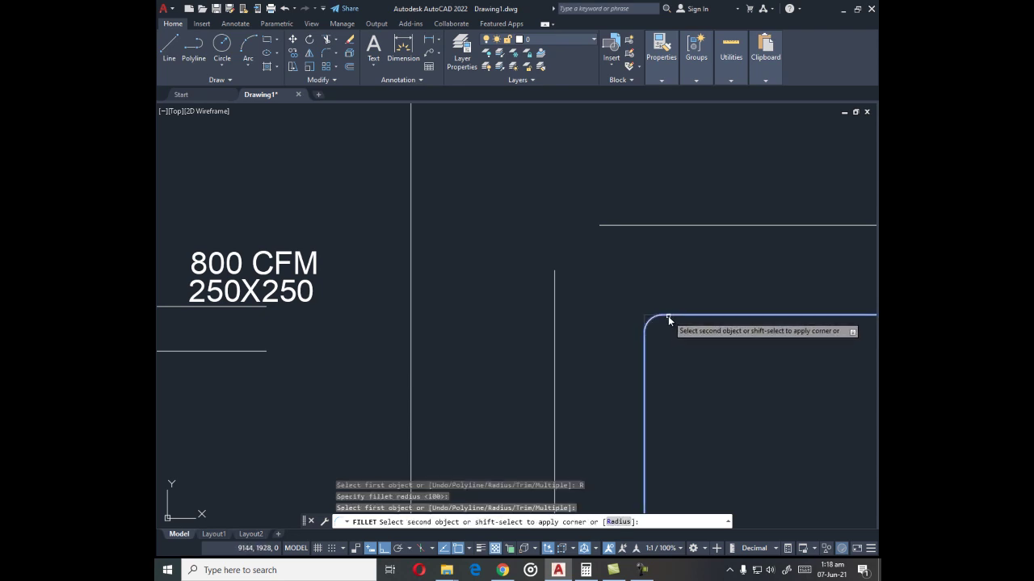
click(667, 318)
- Offset the inner fillet arc outward by 500 to form the elbow's outer curve
scroll(699, 356, down, 2)
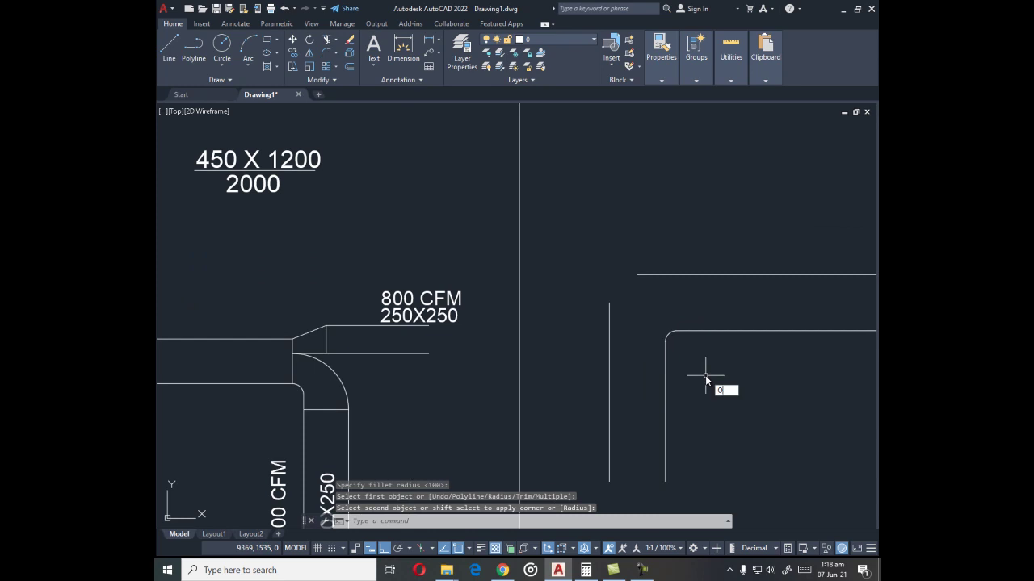
key(Return)
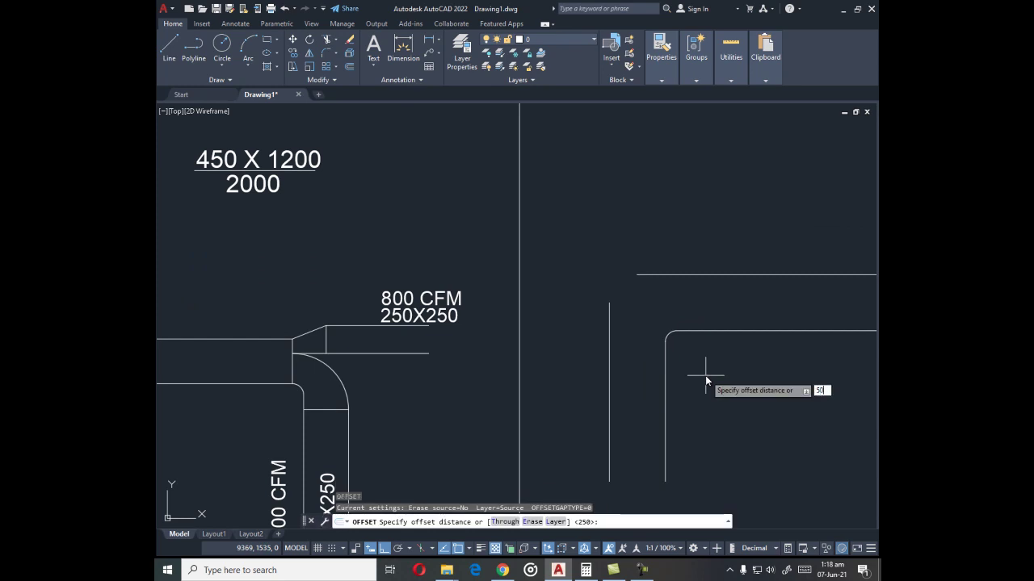
text(500)
key(Return)
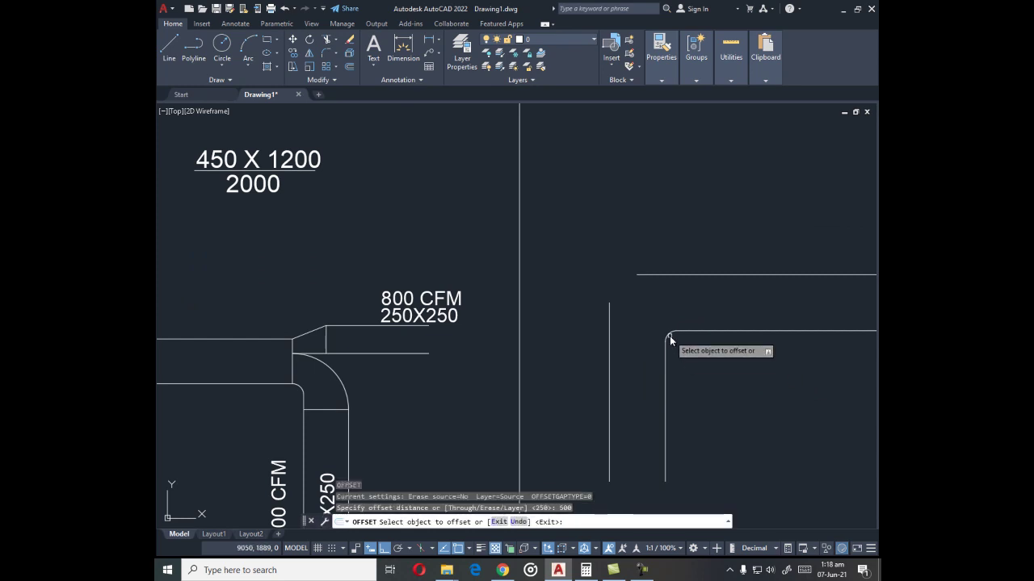
click(669, 336)
click(653, 322)
key(Escape)
- Trim the straight outer duct edges that extend past the elbow's outer arc
text(t)
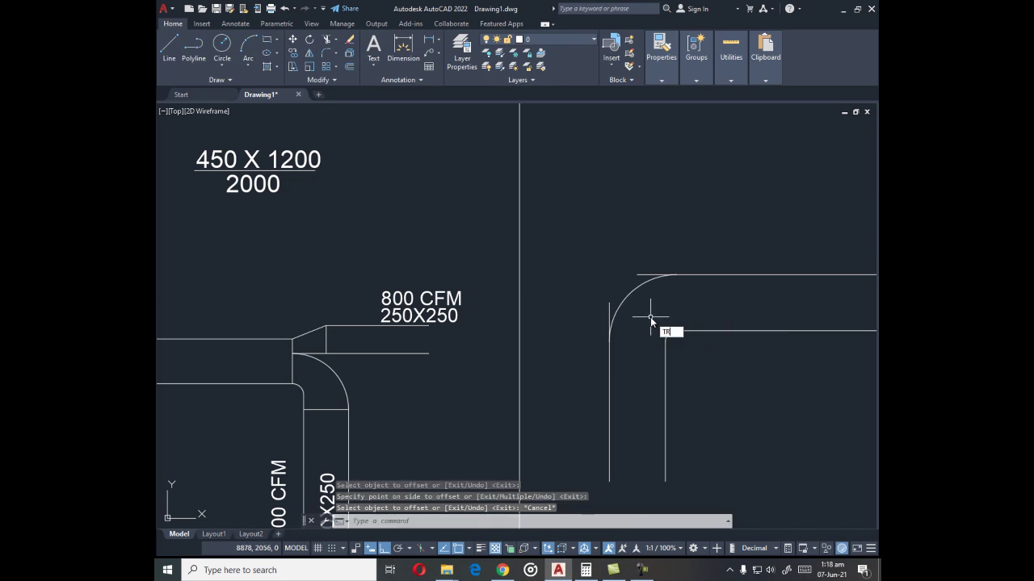
text(r)
key(Return)
click(610, 311)
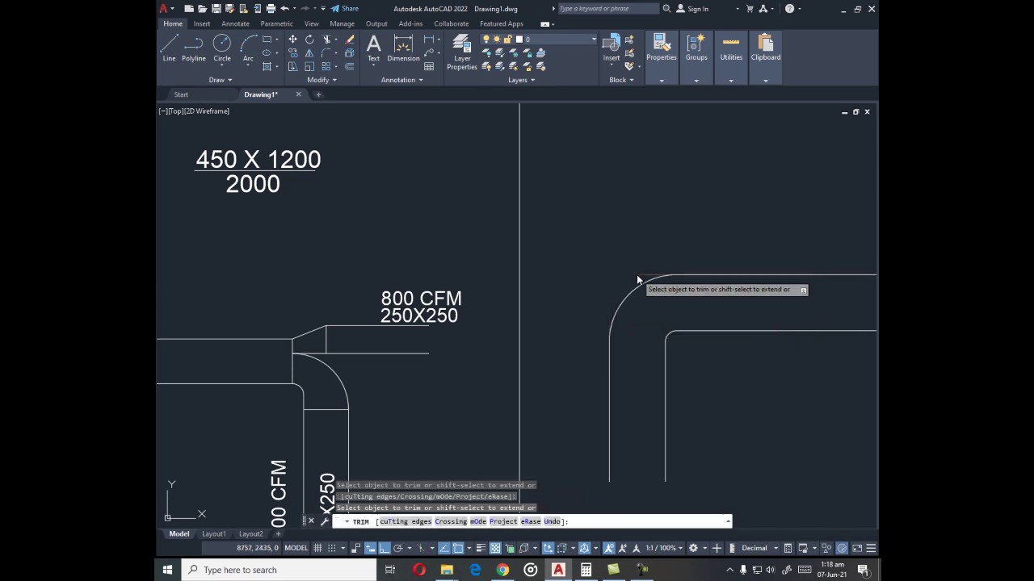
key(Escape)
- Draw lines across the duct at both ends of the elbow, joining the inner and outer arc endpoints
text(l)
key(Return)
click(676, 331)
click(676, 275)
key(Return)
key(Return)
click(666, 341)
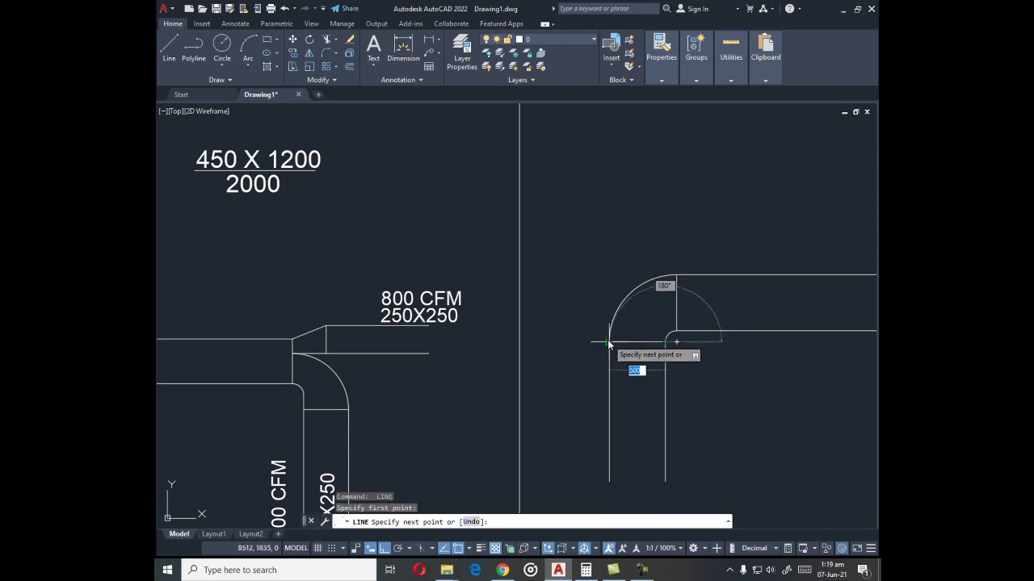
click(609, 342)
key(Escape)
- Draw a horizontal cut line across the elbow's vertical leg and trim the duct edges below it
key(Return)
click(590, 411)
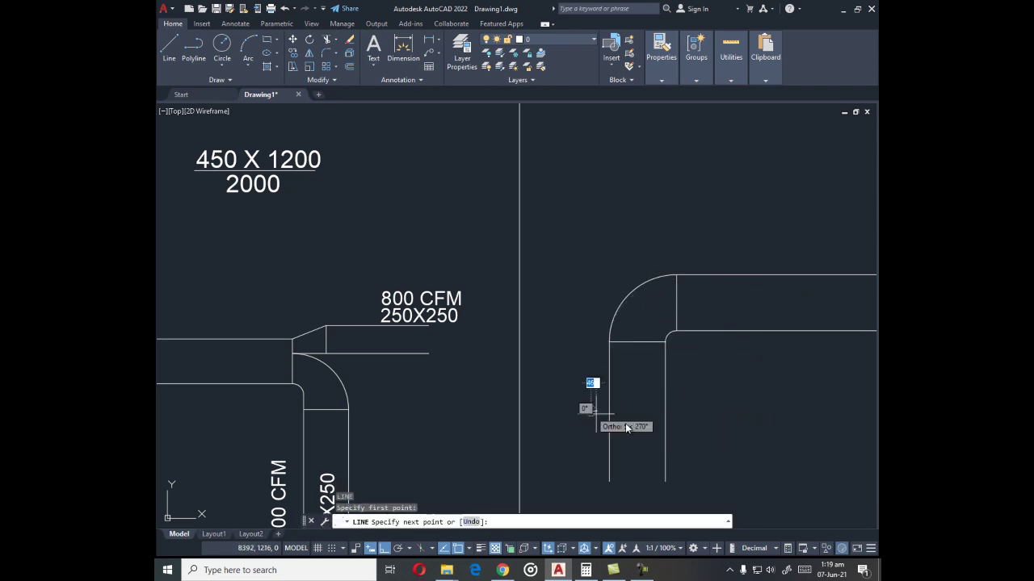
click(716, 427)
key(Escape)
text(tr)
key(Return)
mouse_move(697, 459)
mouse_down()
mouse_move(578, 428)
mouse_move(610, 440)
mouse_up()
key(Escape)
- Draw a vertical cut line across the elbow's horizontal leg and trim the duct edges beyond it
text(l)
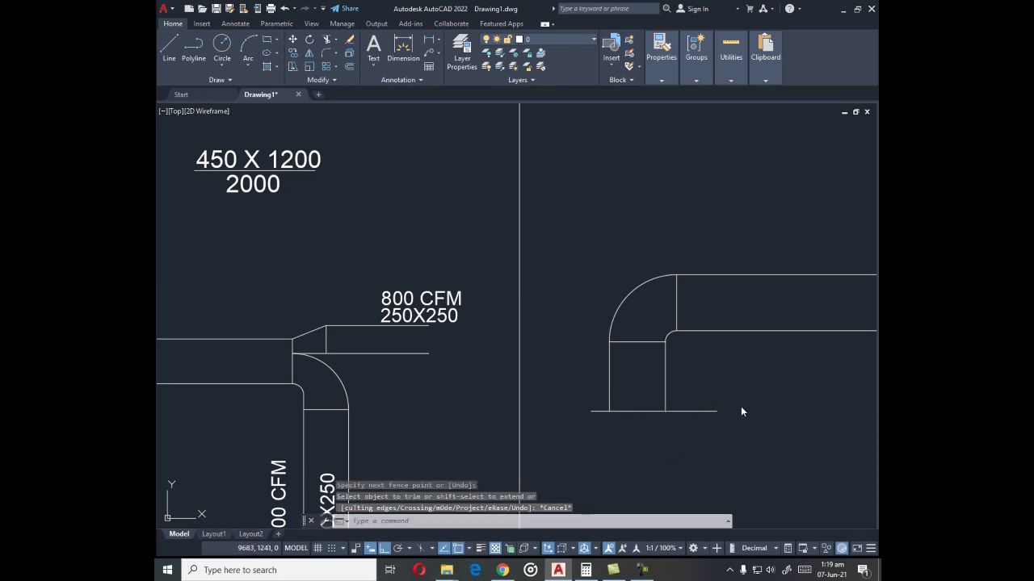
key(Return)
click(741, 380)
click(740, 246)
key(Escape)
text(tr)
key(Return)
mouse_move(788, 357)
mouse_down()
mouse_move(758, 253)
mouse_move(768, 342)
mouse_up()
key(Escape)
- Erase the vertical cut line at the end of the elbow's horizontal leg
click(770, 377)
click(725, 346)
key(e)
key(Return)
- Erase the horizontal cut line at the end of the elbow's vertical leg
click(722, 429)
click(697, 388)
text(e)
key(Return)
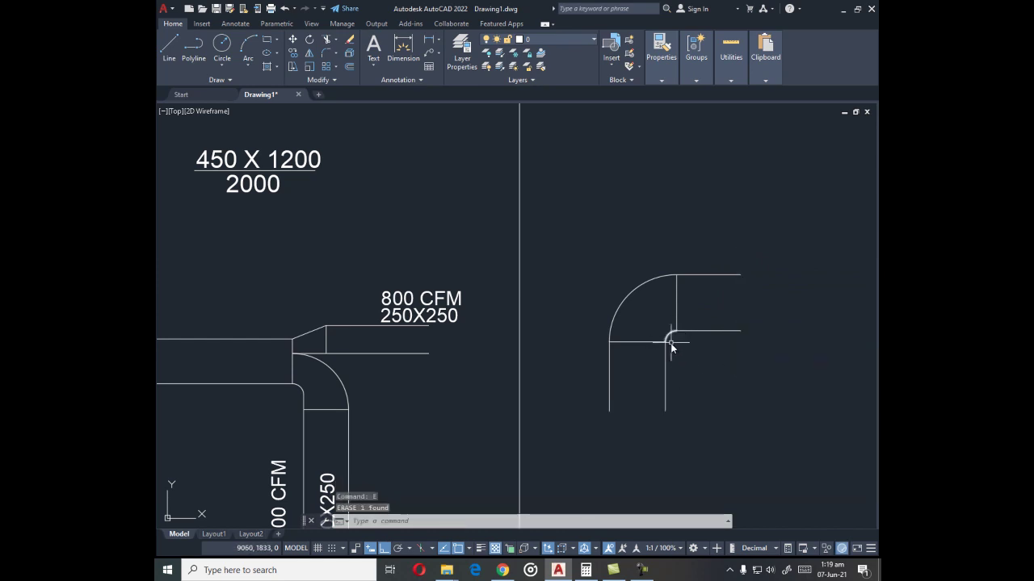
key(Escape)
key(Escape)
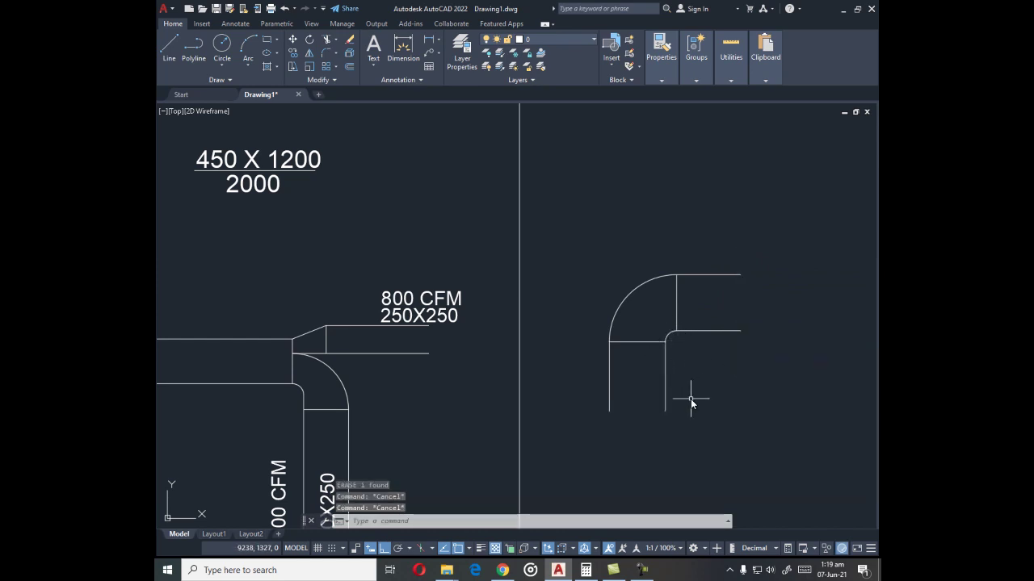
- Fillet the elbow's inner edges with a radius of 250 and erase the old smaller arc
text(f)
key(Return)
text(r)
key(Return)
text(250)
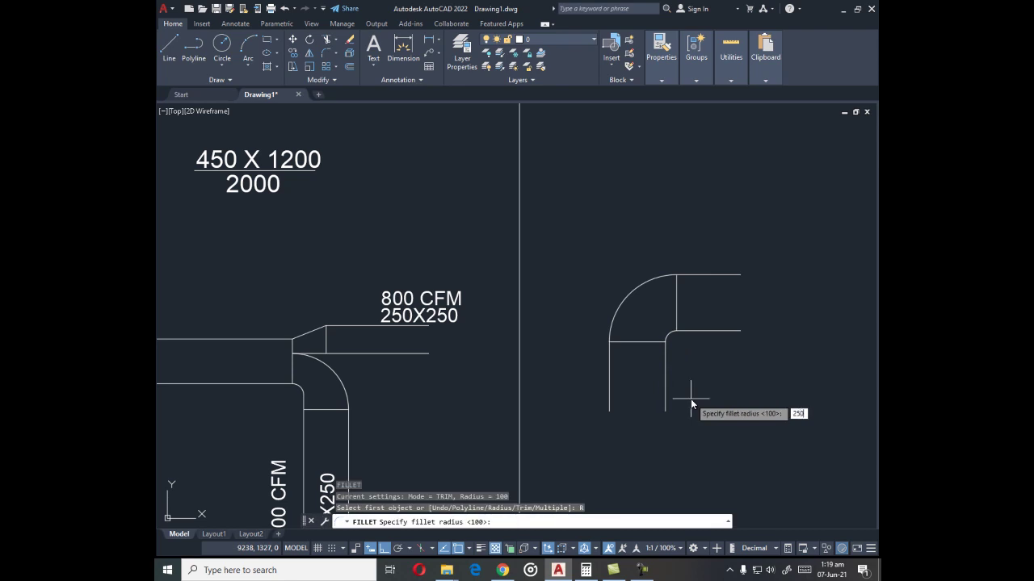
key(Return)
click(666, 365)
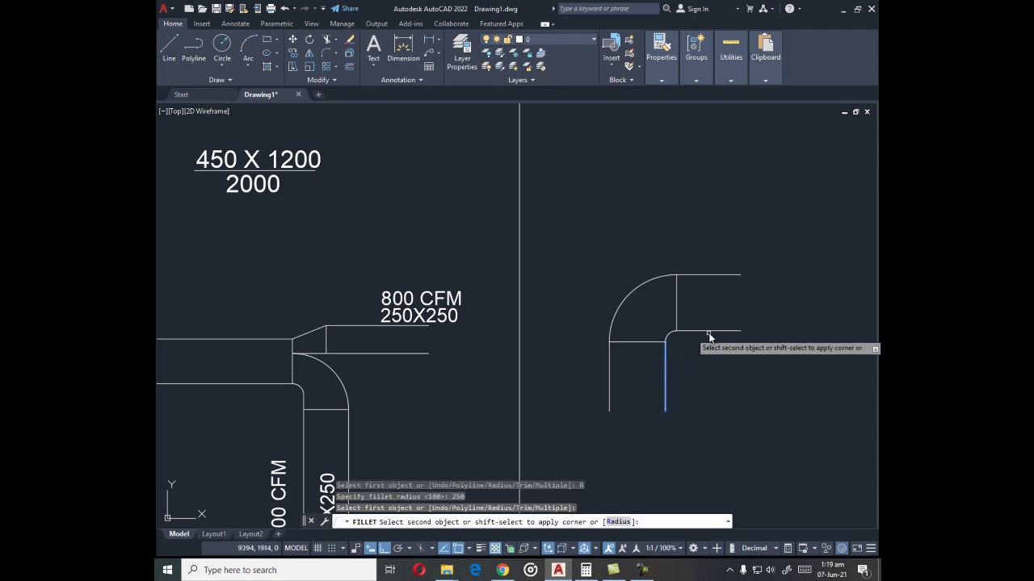
click(711, 331)
key(Escape)
click(667, 335)
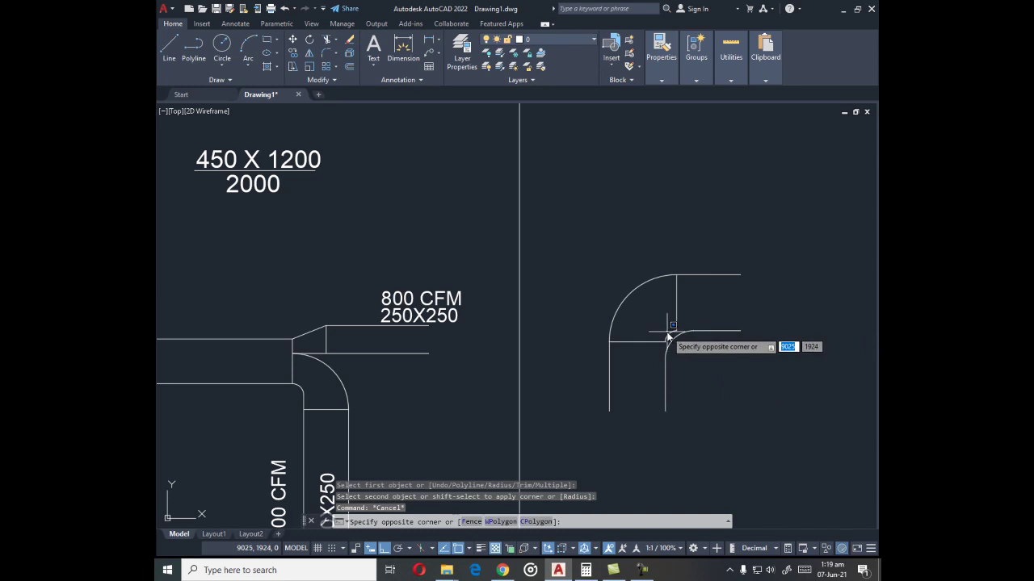
key(Escape)
- Offset the new inner fillet arc outward by 500
text(o)
key(Return)
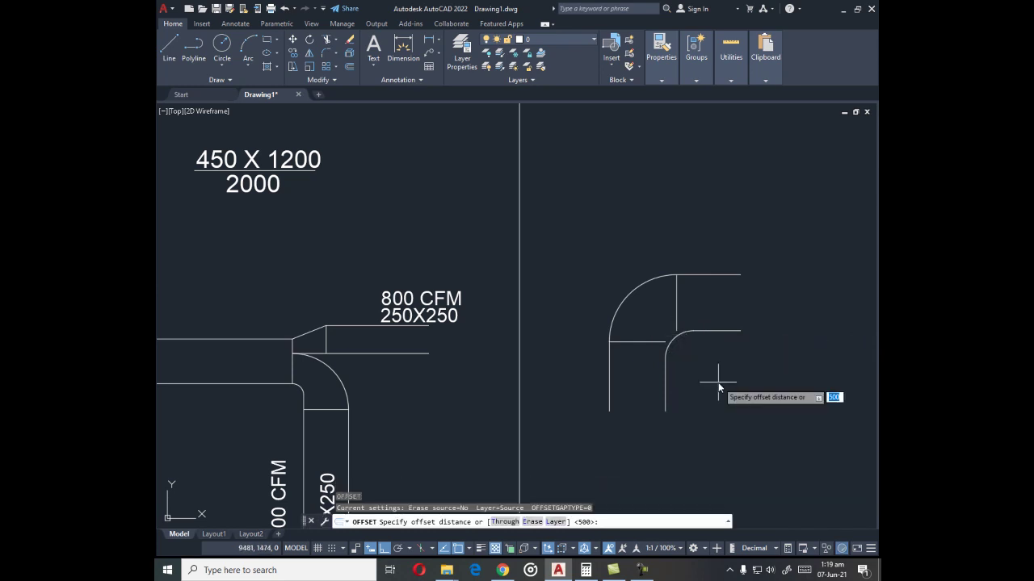
key(Return)
click(678, 338)
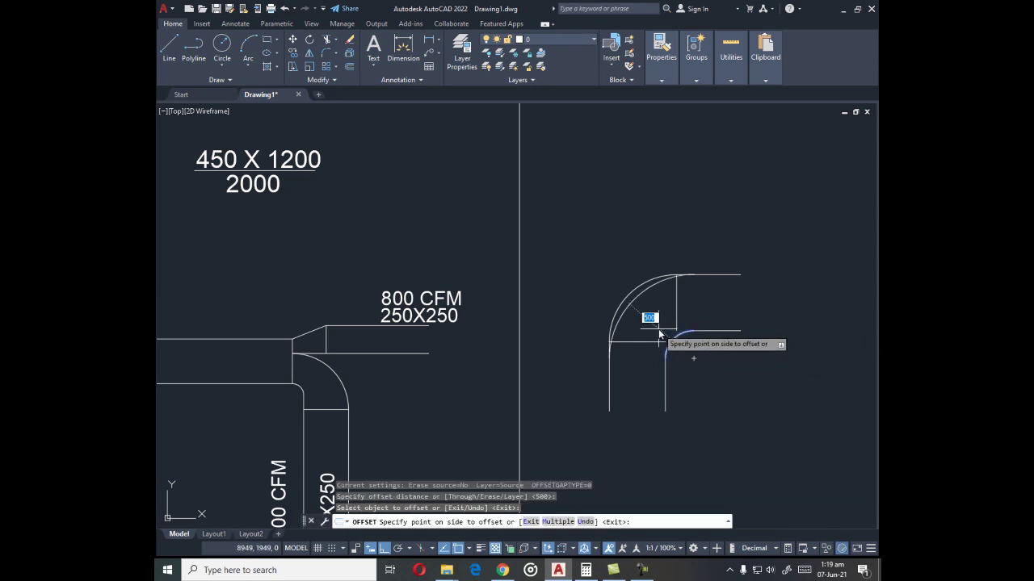
click(677, 369)
key(Escape)
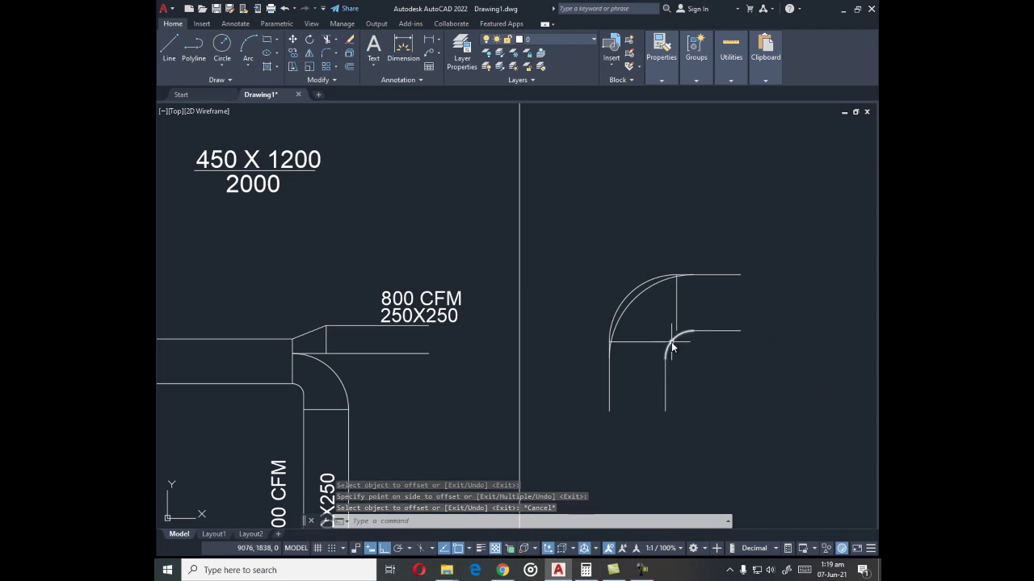
- Undo the last four changes, from the arc offset back through the erasure of the horizontal cut line
text(u)
key(Return)
text(u)
key(Return)
text(u)
key(Return)
text(u)
key(Return)
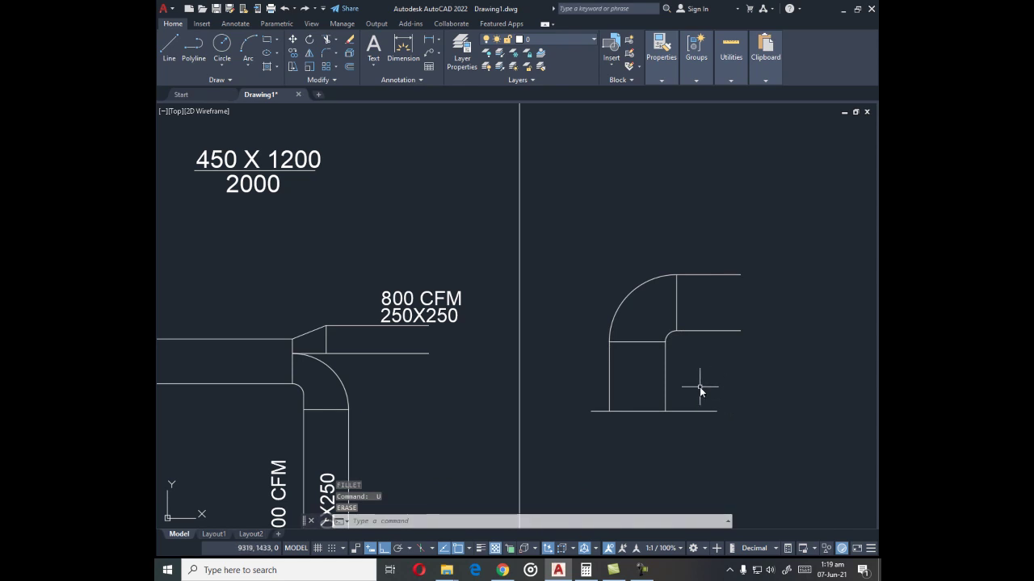
scroll(721, 398, down, 5)
scroll(715, 357, up, 5)
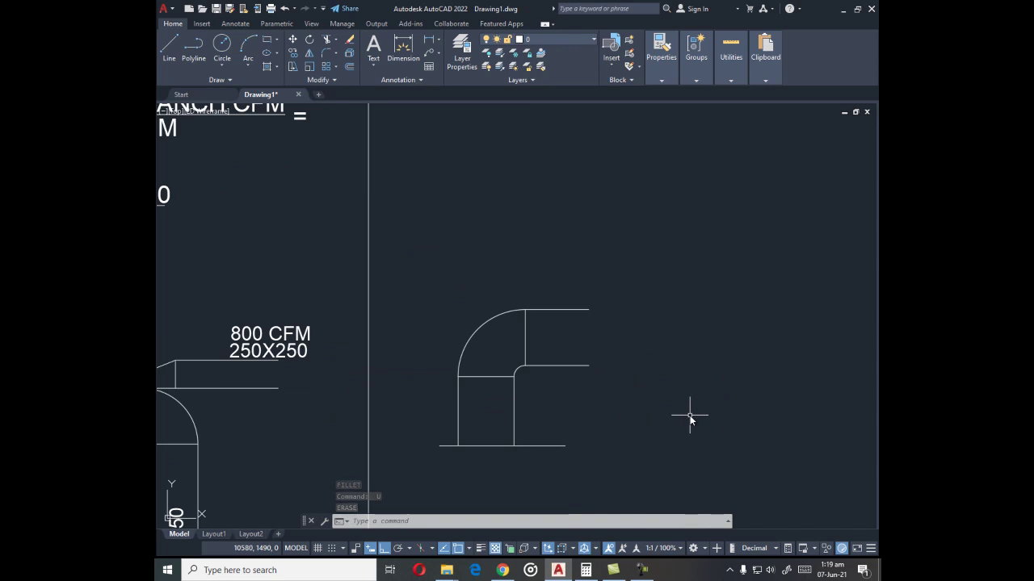
text(l)
key(Return)
scroll(574, 396, down, 3)
key(Escape)
- Draw a horizontal line in the empty area to the right of the elbow
text(l)
key(Return)
click(629, 345)
click(792, 373)
key(Escape)
- Offset the new horizontal line downward by 500 to form the second duct edge
key(Return)
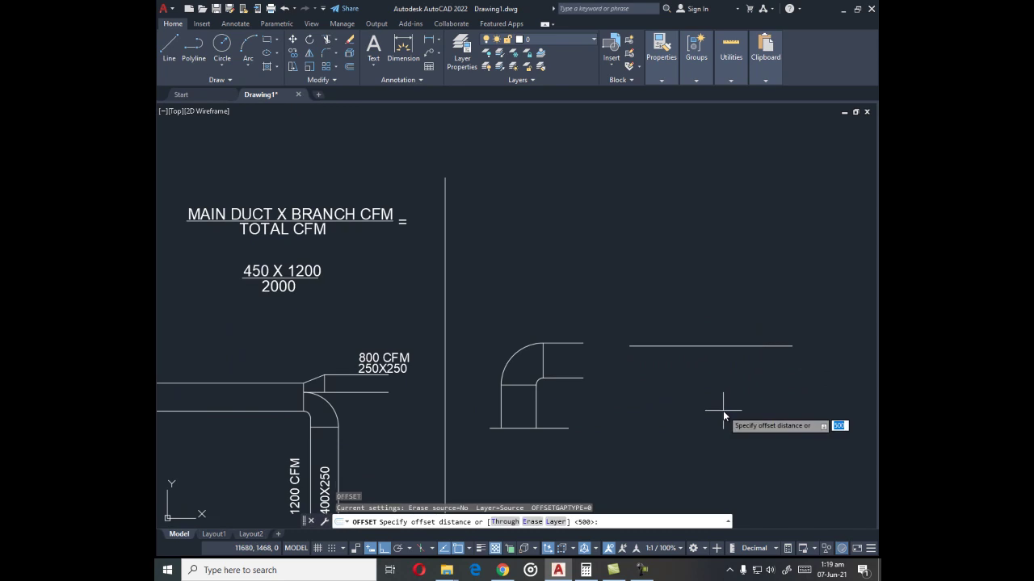
key(Return)
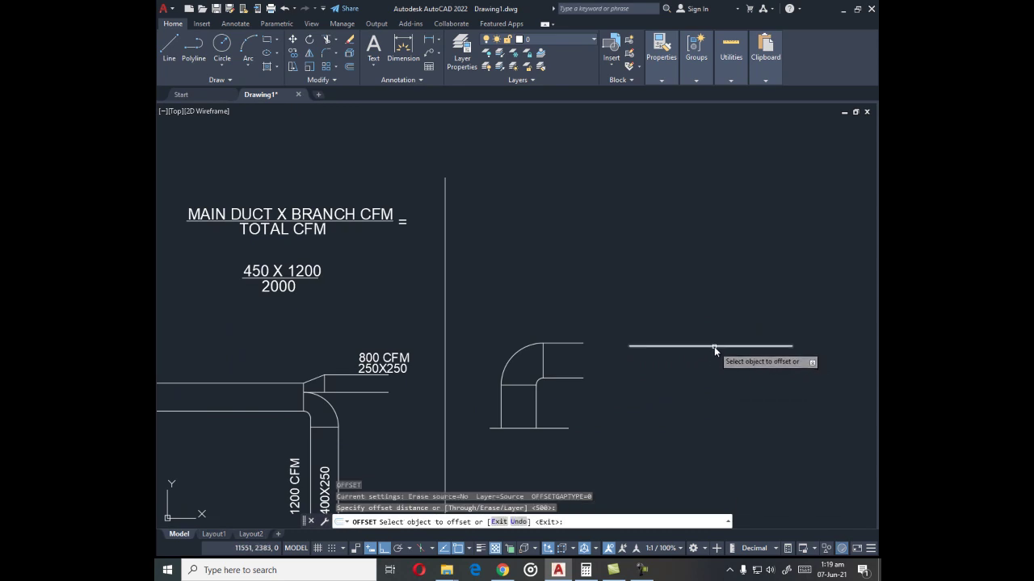
click(714, 347)
click(715, 402)
key(Escape)
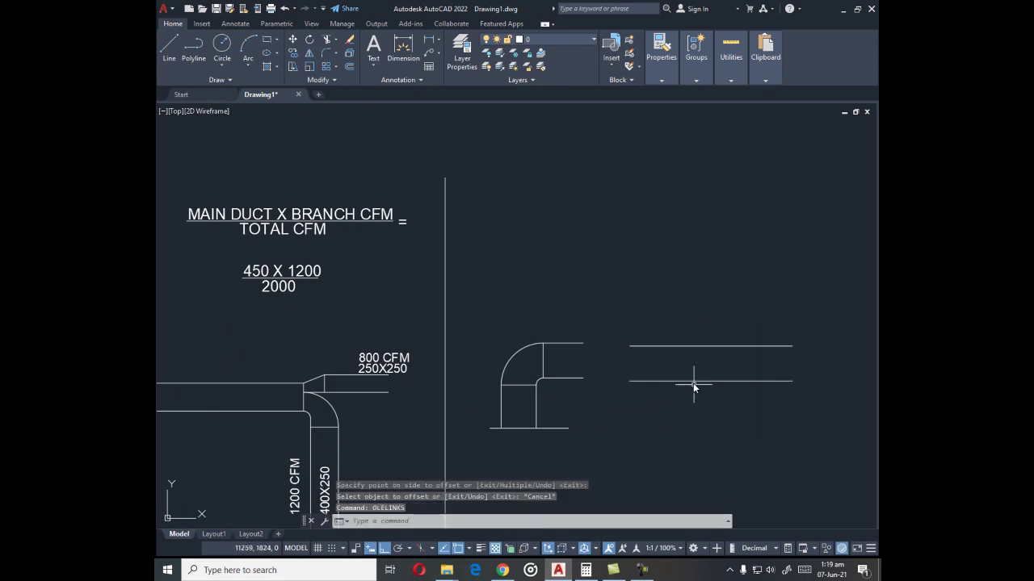
text(l)
key(Return)
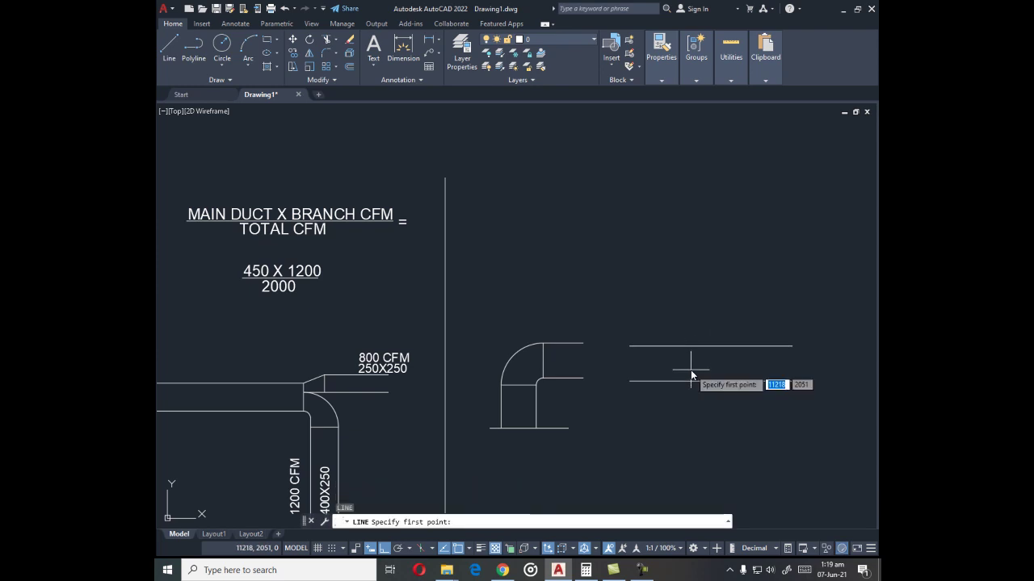
click(689, 346)
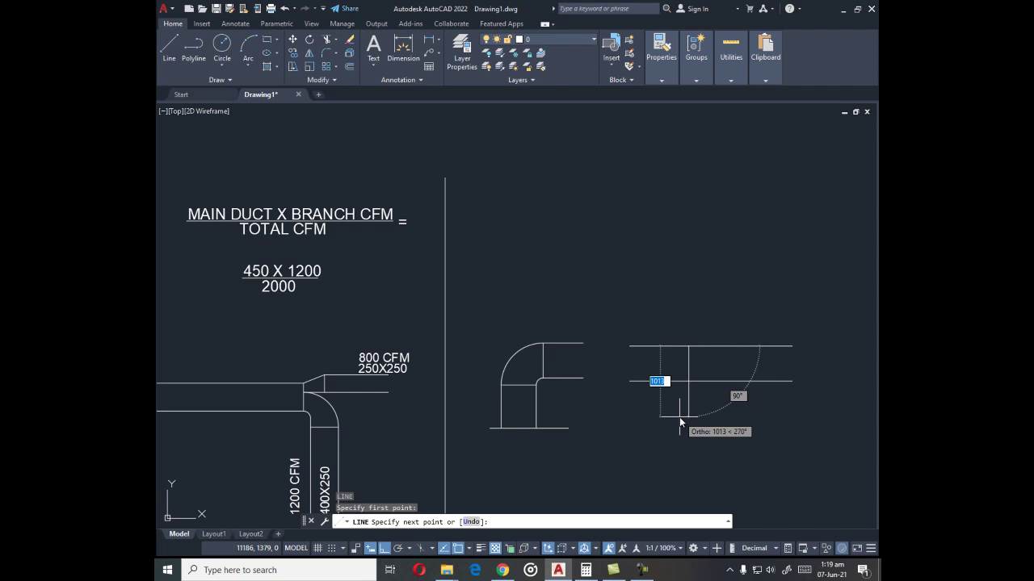
key(Escape)
- Draw a 500-long line at 45 degrees starting on the upper edge of the new horizontal duct
key(space)
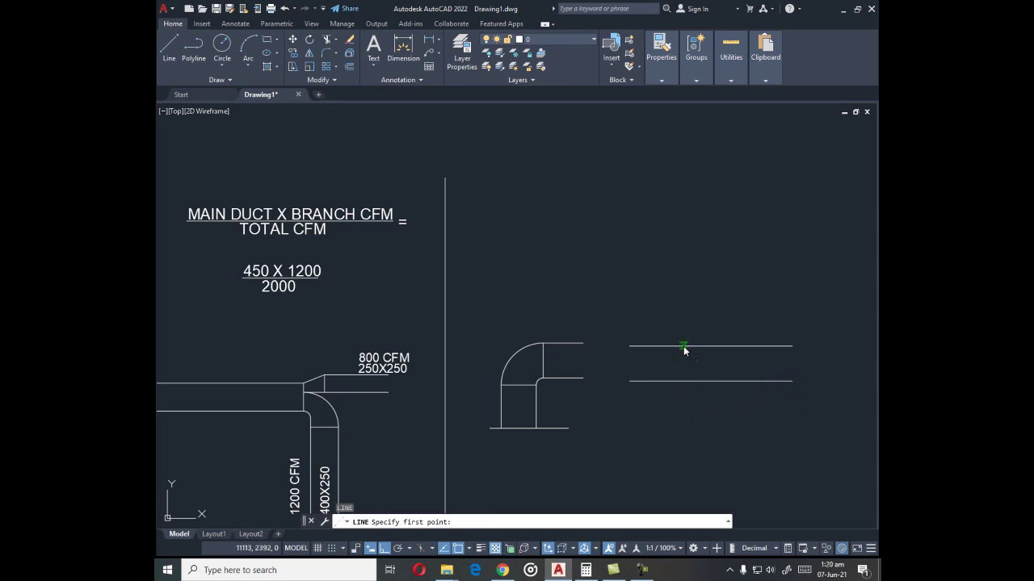
click(676, 347)
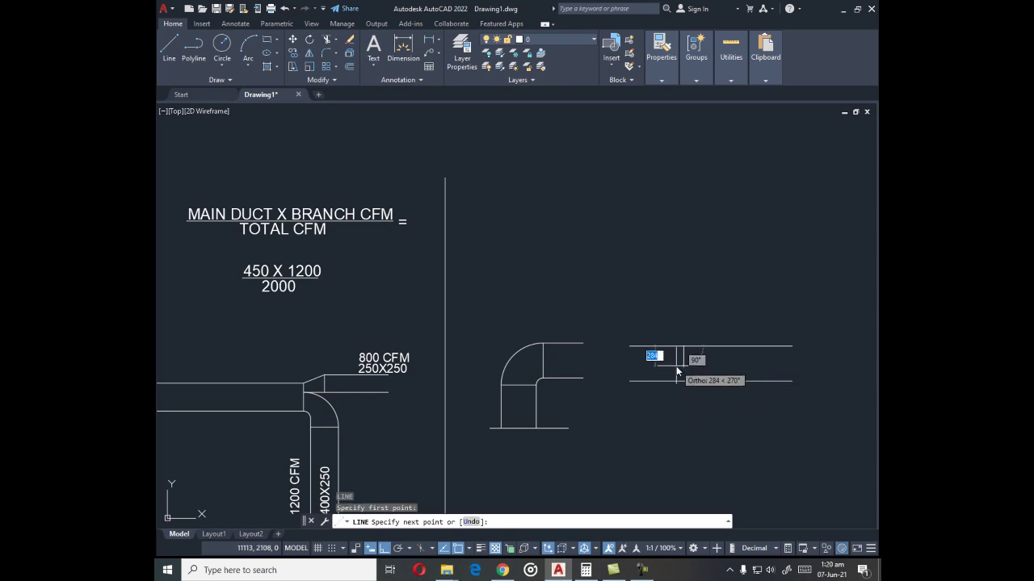
text(@)
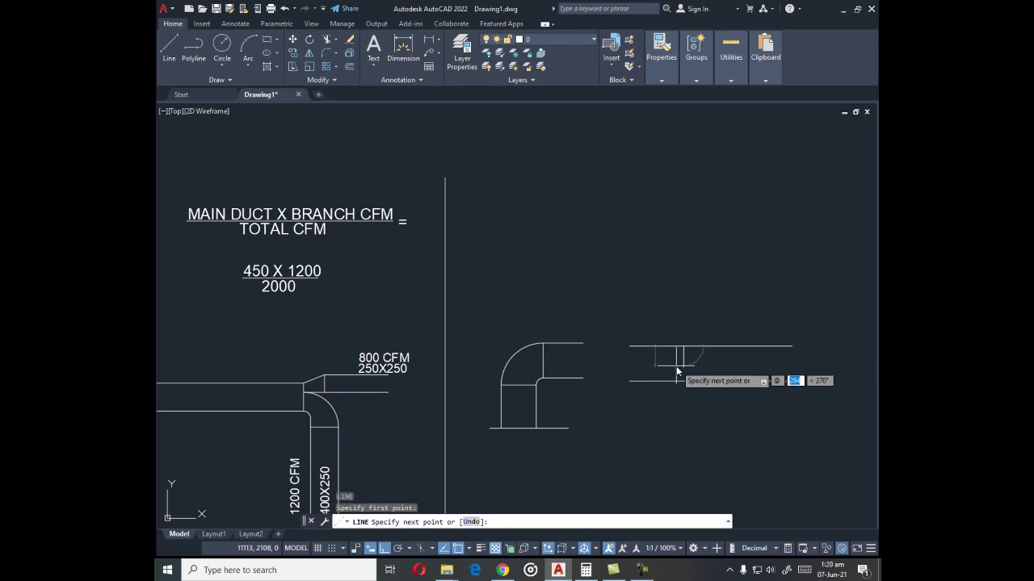
text(500)
key(Tab)
key(Return)
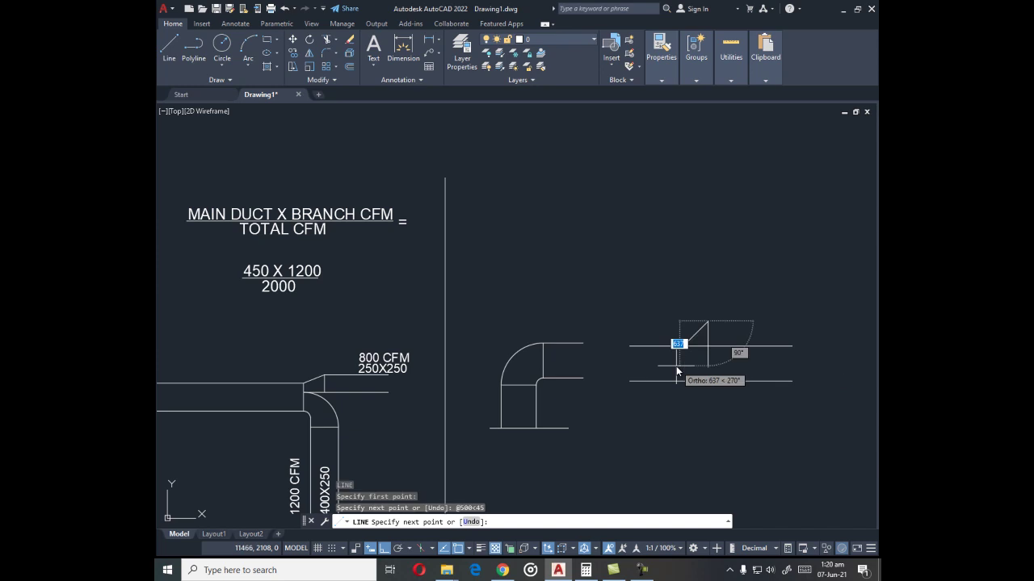
key(Escape)
- Move the 45-degree line down and left so its upper end sits on the duct's upper edge
click(690, 332)
text(m)
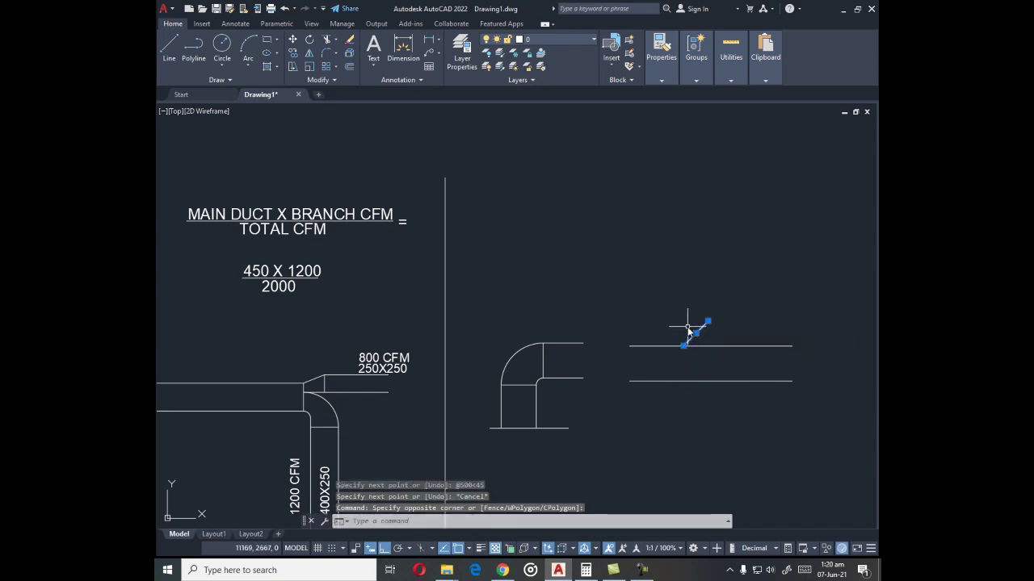
key(Return)
click(685, 346)
click(658, 372)
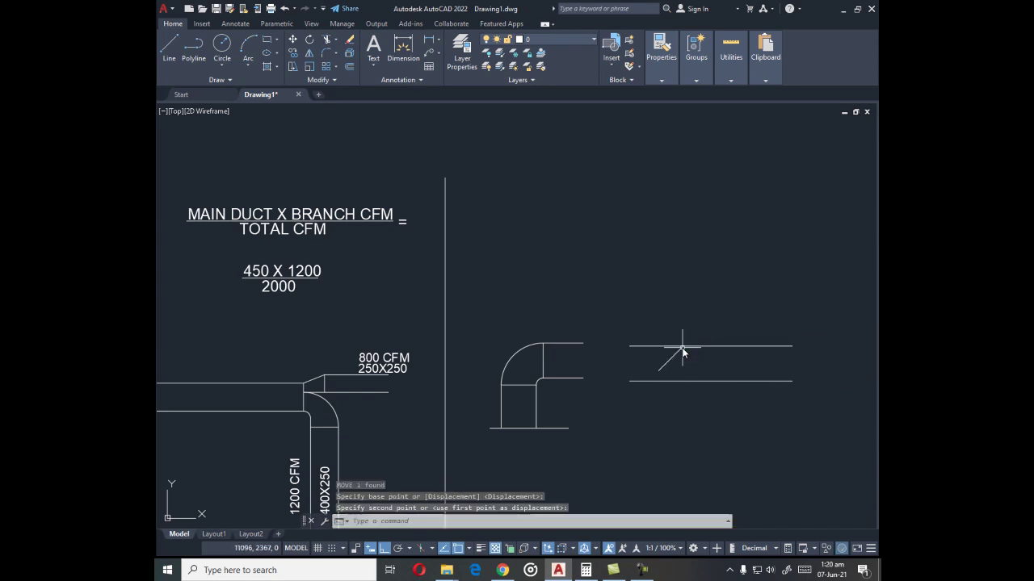
- Draw a horizontal line below the duct to set the level of the offset run
text(l)
key(Return)
click(591, 410)
click(732, 436)
key(Escape)
- Extend the 45-degree line down to the new lower horizontal line
text(ex)
key(Return)
click(664, 409)
right_click(662, 406)
click(650, 372)
click(660, 371)
key(Escape)
- Offset the 45-degree line by 500 toward the lower right to form the second diagonal edge
text(o)
key(Return)
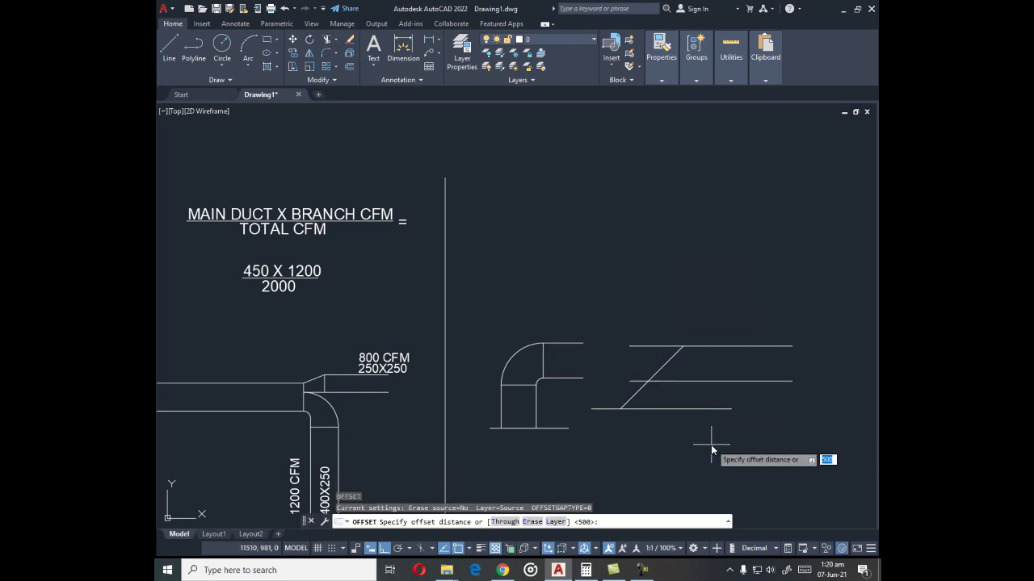
key(Return)
click(667, 365)
click(703, 381)
key(Return)
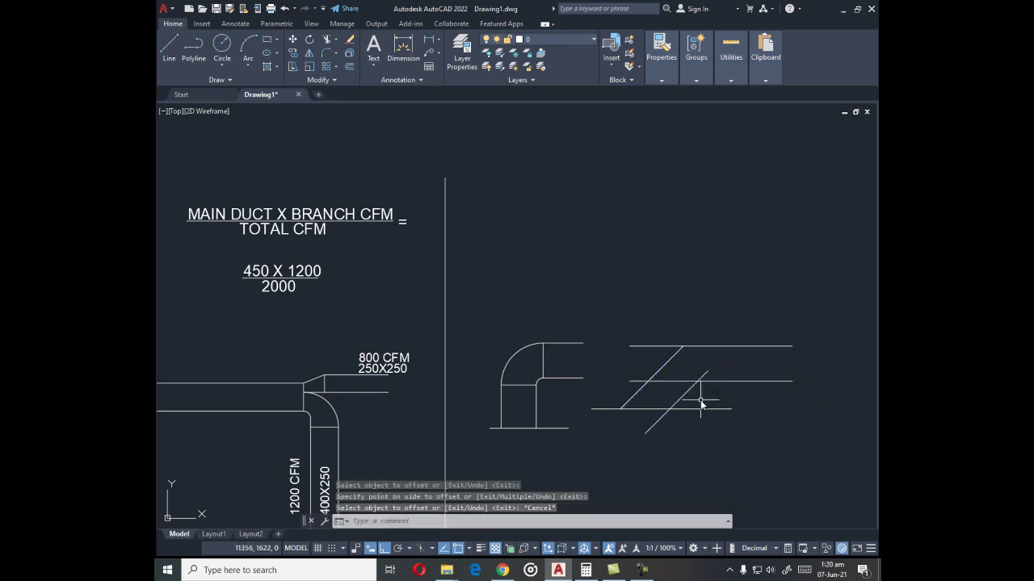
- Trim the upper duct edges and diagonals at their corners, and cut the lower horizontal line between the two diagonals
text(tr)
key(Return)
scroll(705, 376, up, 4)
click(707, 369)
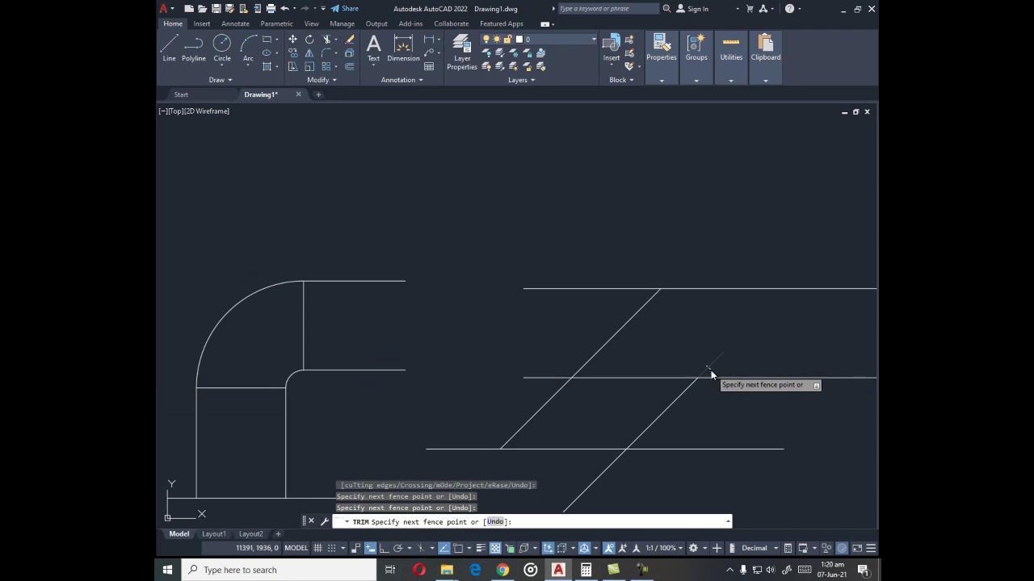
click(683, 378)
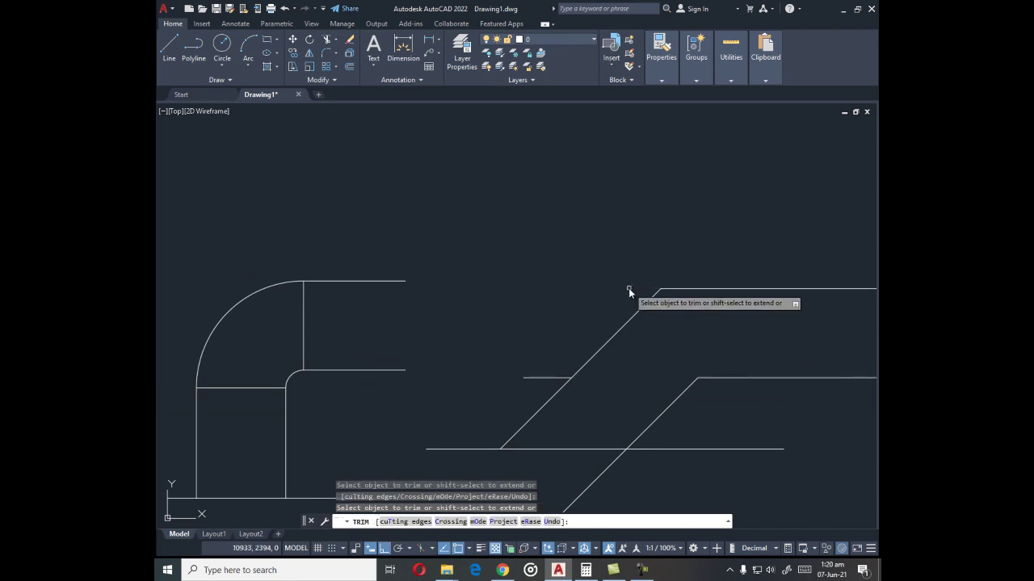
scroll(630, 292, down, 2)
click(610, 407)
click(606, 388)
key(Escape)
- Erase the leftover piece of the lower horizontal line to the right of the second diagonal
click(676, 409)
click(665, 384)
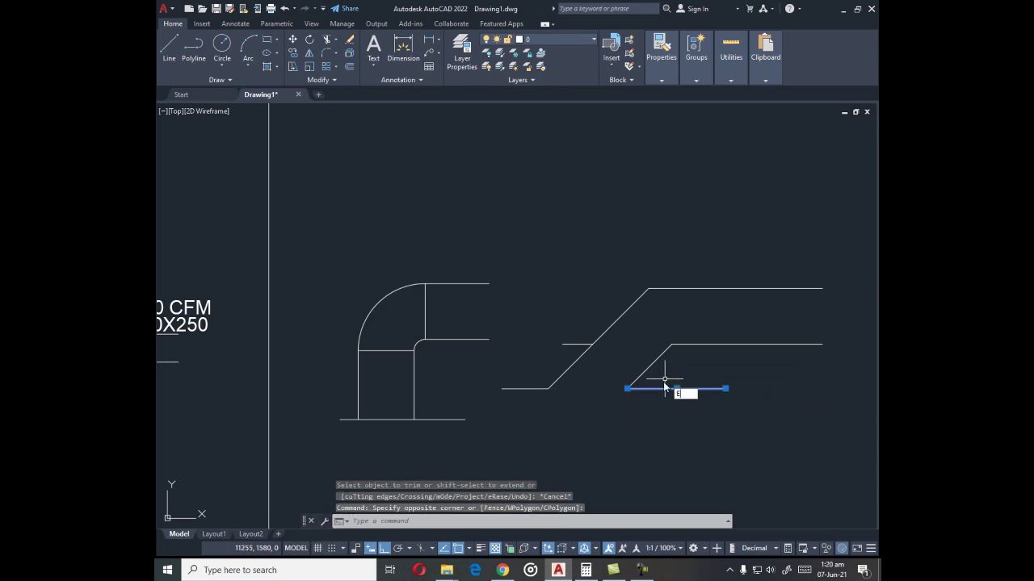
key(Delete)
click(538, 404)
key(Escape)
key(Escape)
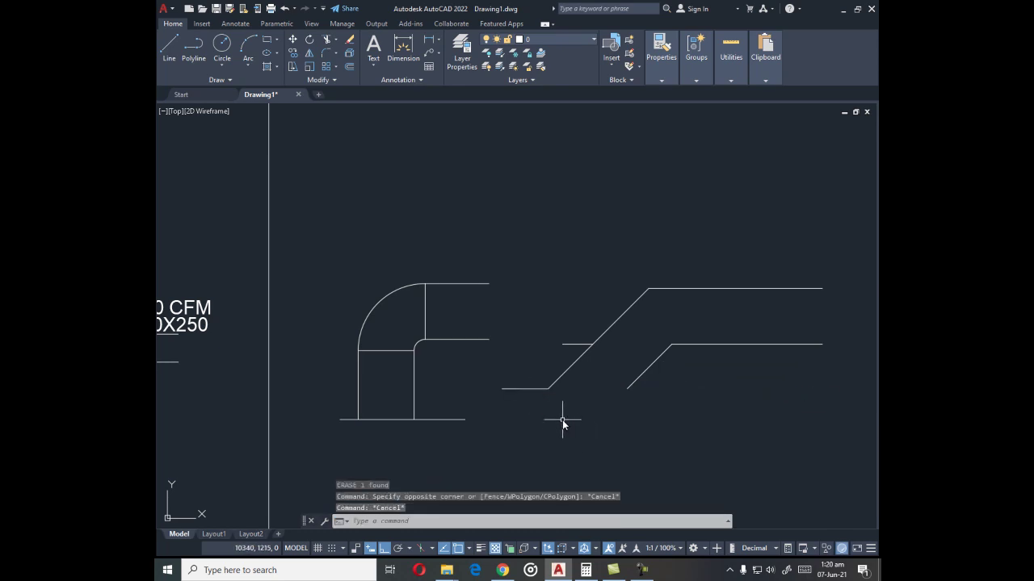
- Stretch the remaining lower horizontal line to the right, past the end of the second diagonal
click(526, 388)
click(549, 388)
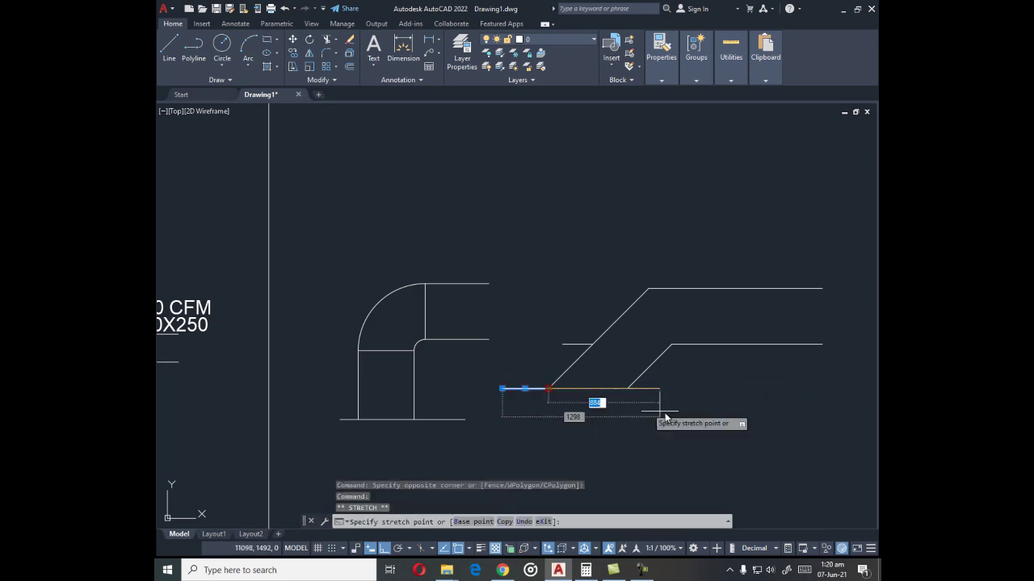
click(731, 422)
text(o)
key(Return)
key(Return)
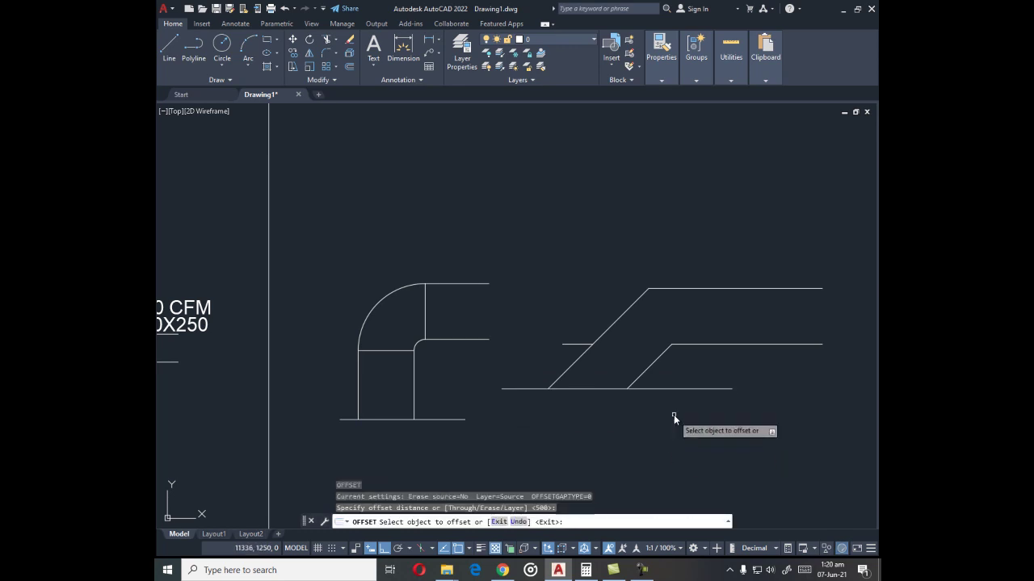
click(667, 389)
key(Escape)
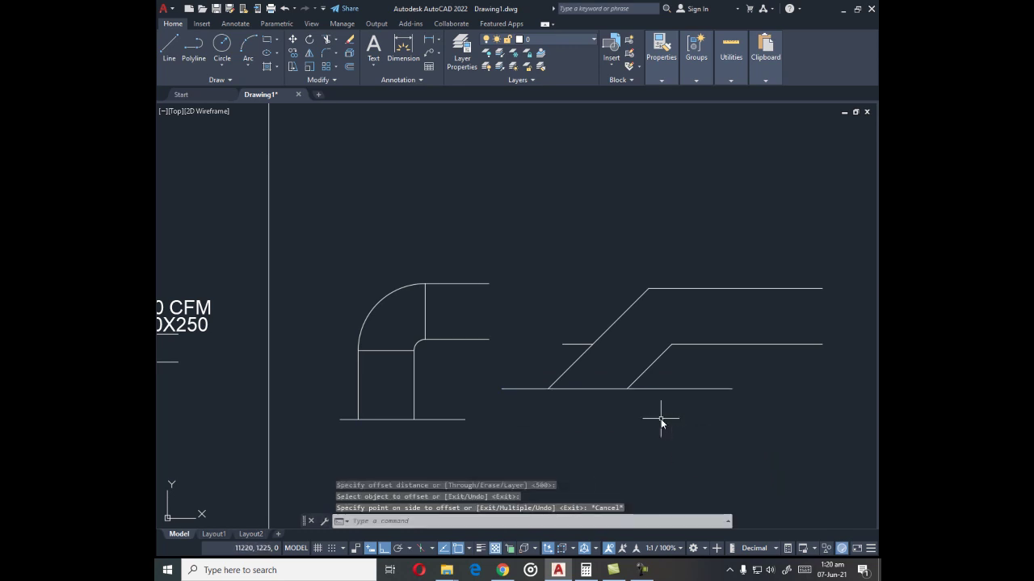
- Offset the stretched lower horizontal line downward by 500 to form the lower run's bottom edge
text(o)
key(Return)
key(Return)
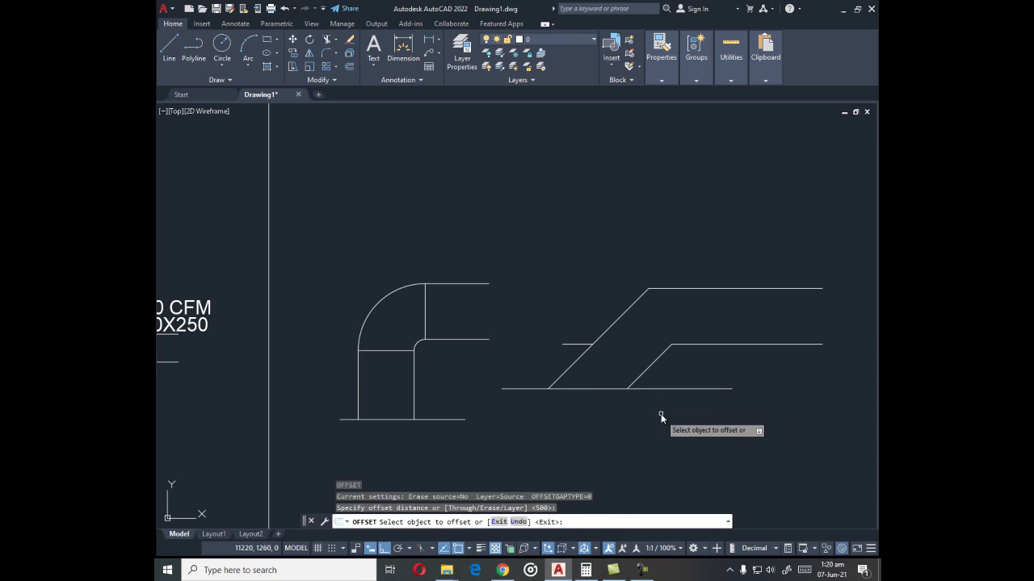
click(665, 388)
click(657, 415)
key(Escape)
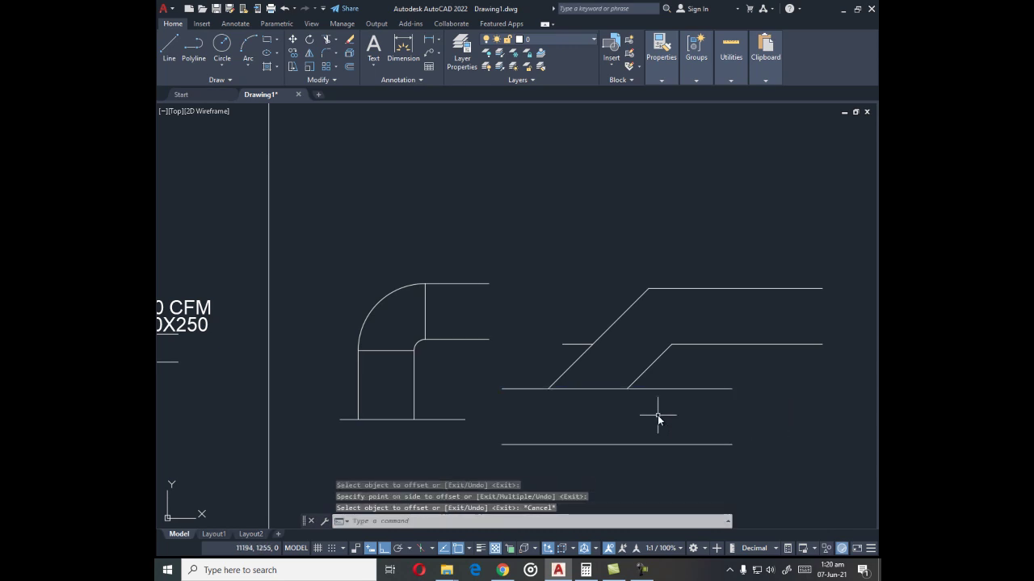
- Trim the lower run's top edge between the diagonals and erase its remainder to the right
text(TR)
key(Return)
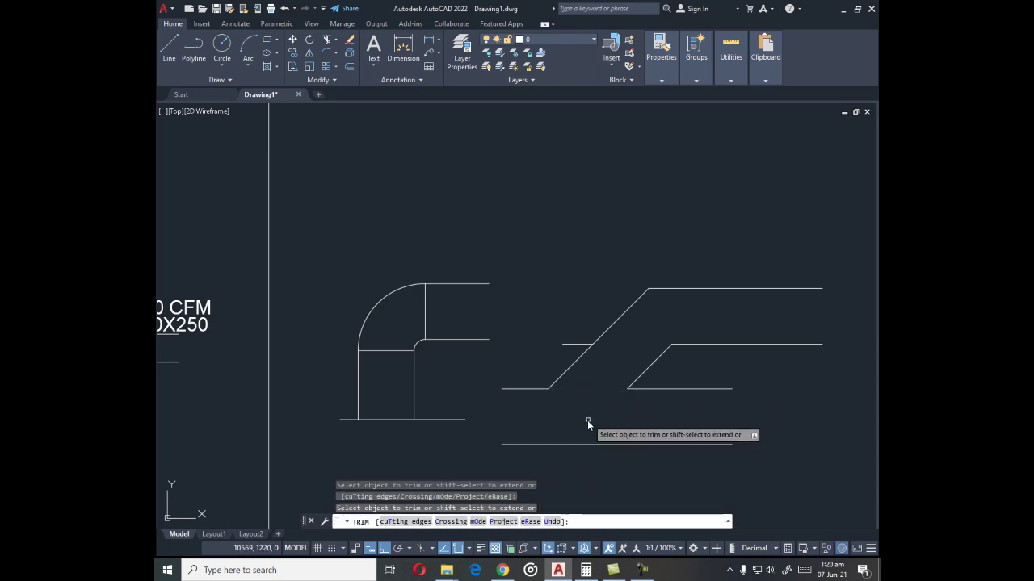
click(661, 394)
click(658, 384)
text(e)
key(Return)
- Extend the second diagonal to the bottom horizontal line and trim that line beyond their corner
text(ex)
key(Return)
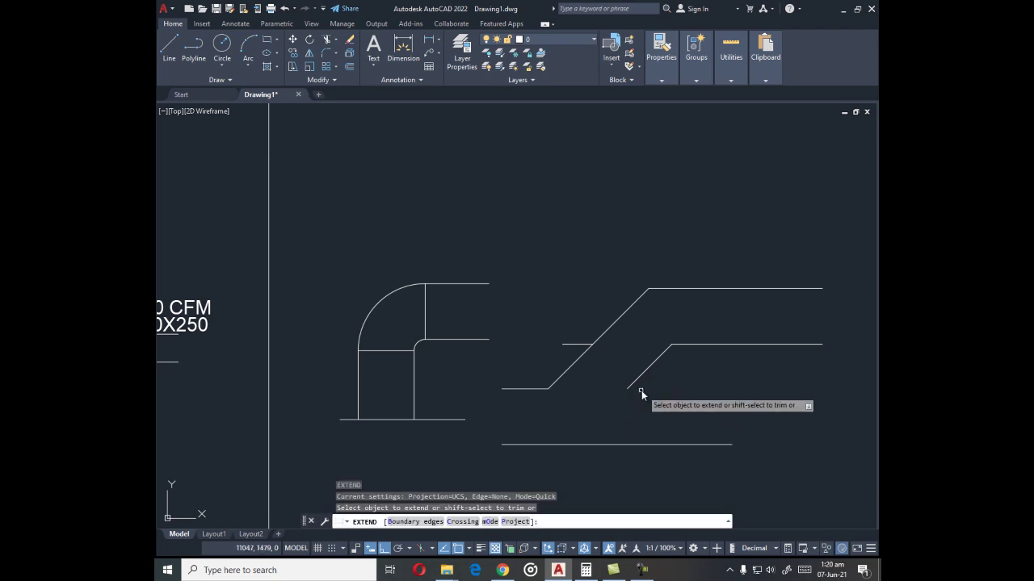
click(635, 383)
key(Escape)
text(tr)
key(Return)
click(628, 444)
key(Escape)
- Fillet the inner corners of both the upper and lower bends with a radius of 100
text(f)
key(Return)
text(R)
key(Return)
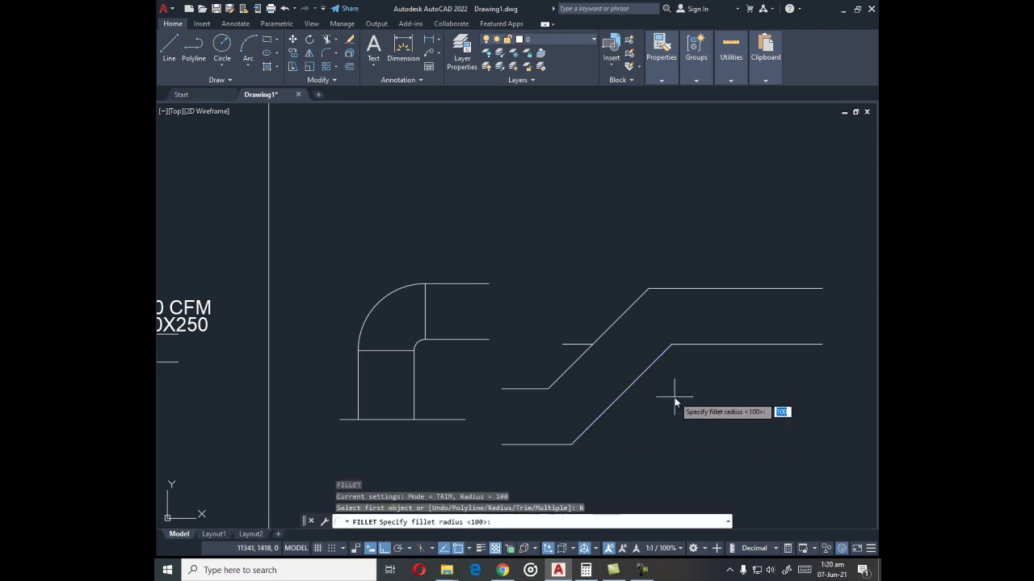
key(Return)
click(664, 353)
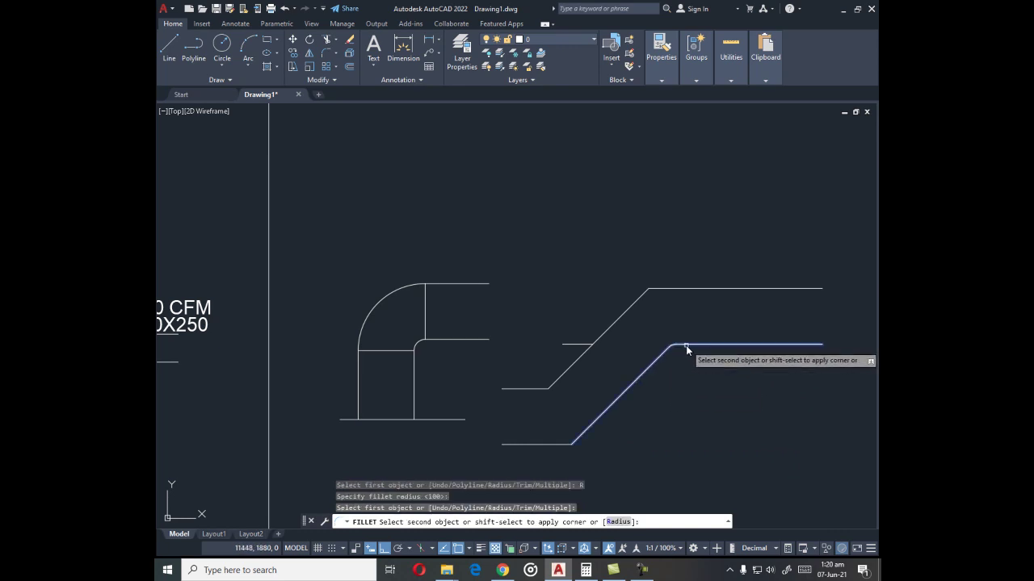
click(686, 346)
key(Return)
click(542, 389)
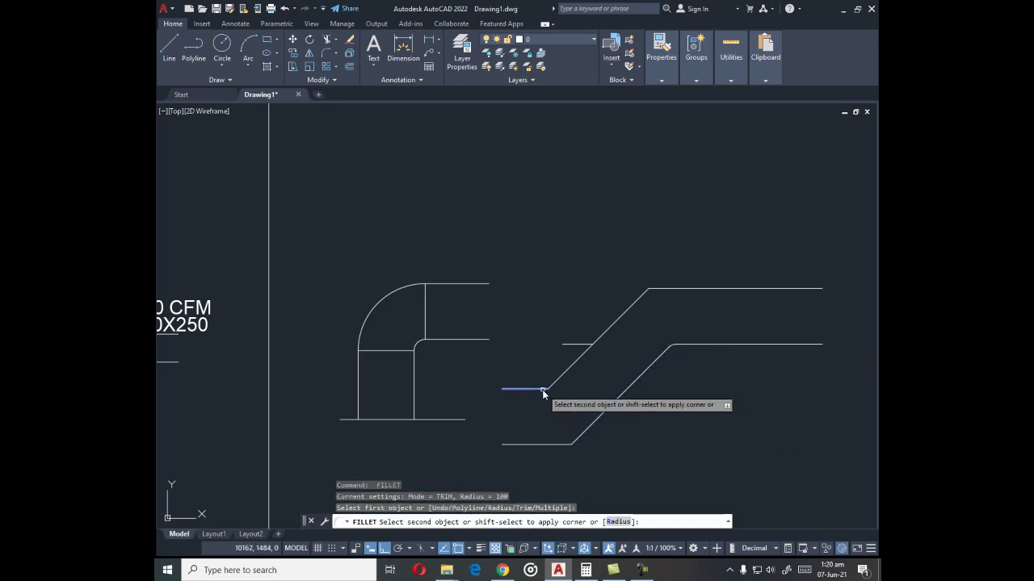
click(558, 381)
- Erase the short leftover horizontal stub beside the first diagonal
click(572, 345)
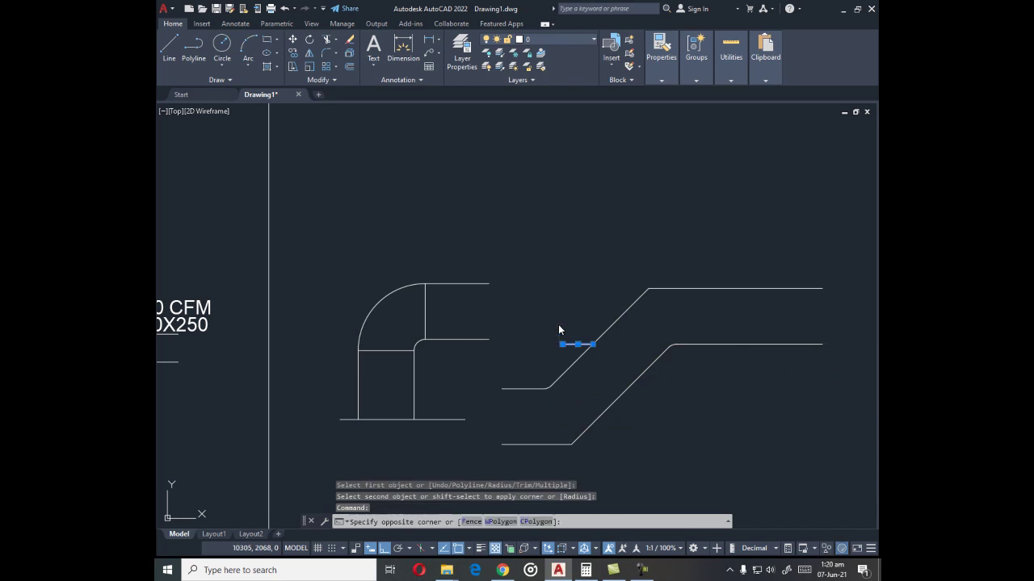
text(e)
key(Return)
- Offset both inner fillet arcs by 500 to create the outer arcs of the two bends
text(o)
key(Return)
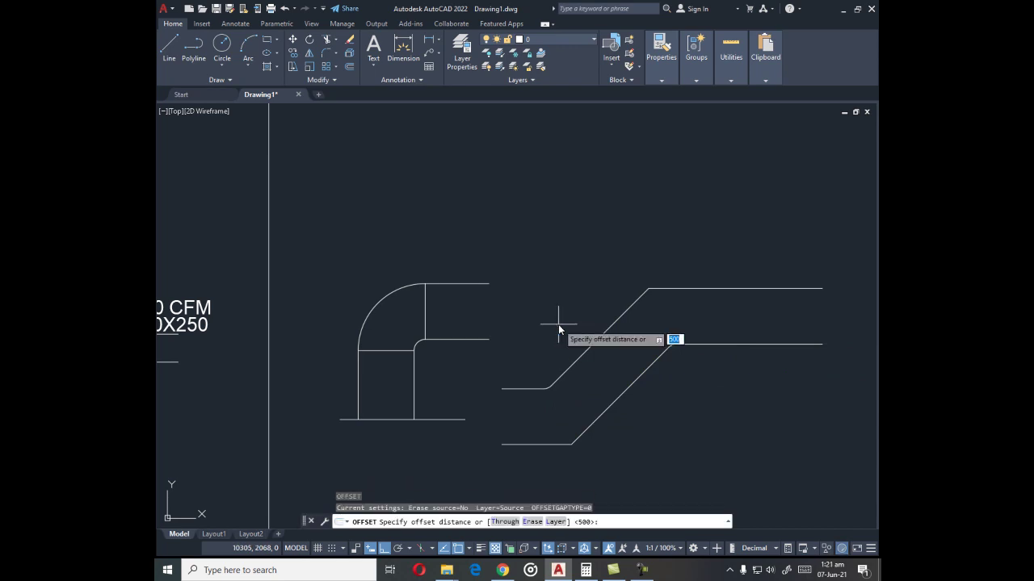
key(Return)
click(675, 347)
click(647, 337)
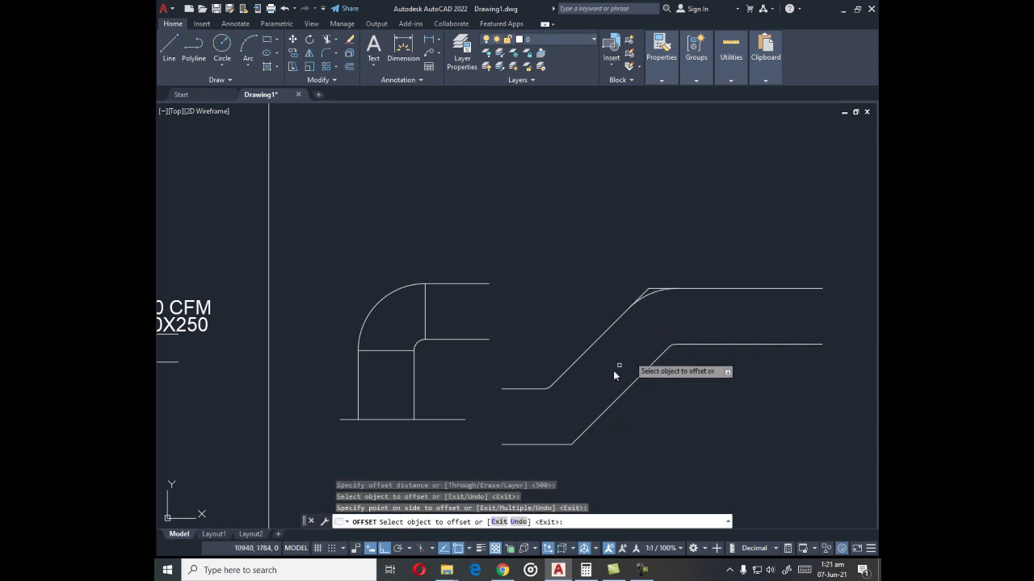
click(549, 389)
click(554, 424)
key(Escape)
- Trim the sharp outer corners of both bends back to the new outer arcs
text(tr)
key(Return)
scroll(563, 452, up, 4)
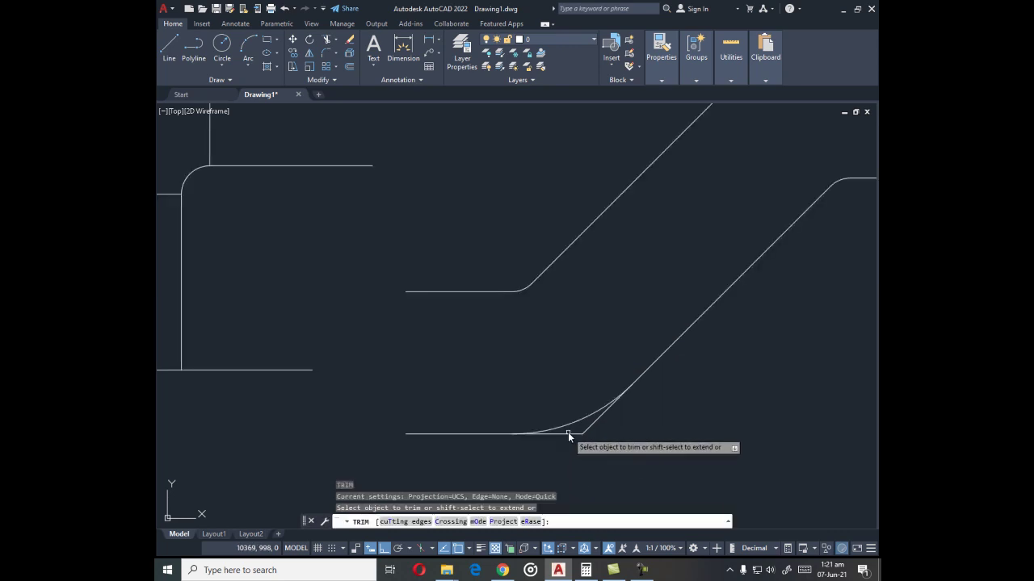
scroll(671, 331, down, 3)
scroll(629, 276, up, 4)
click(618, 272)
key(Escape)
scroll(669, 321, down, 2)
- Draw two cut lines across the upper bend, connecting the ends of its inner and outer arcs
text(l)
key(Return)
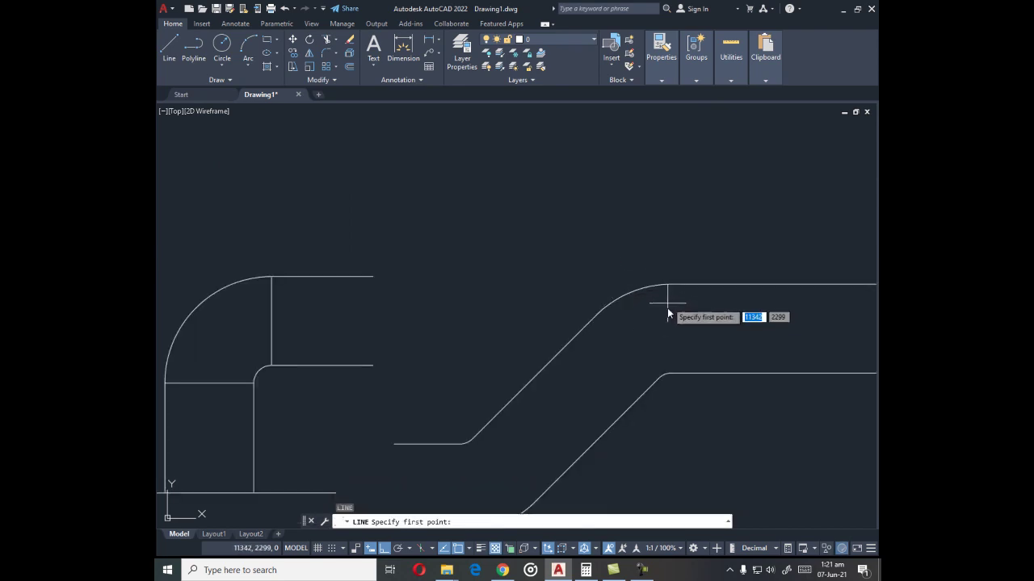
click(671, 374)
click(671, 284)
key(Return)
key(Return)
click(659, 378)
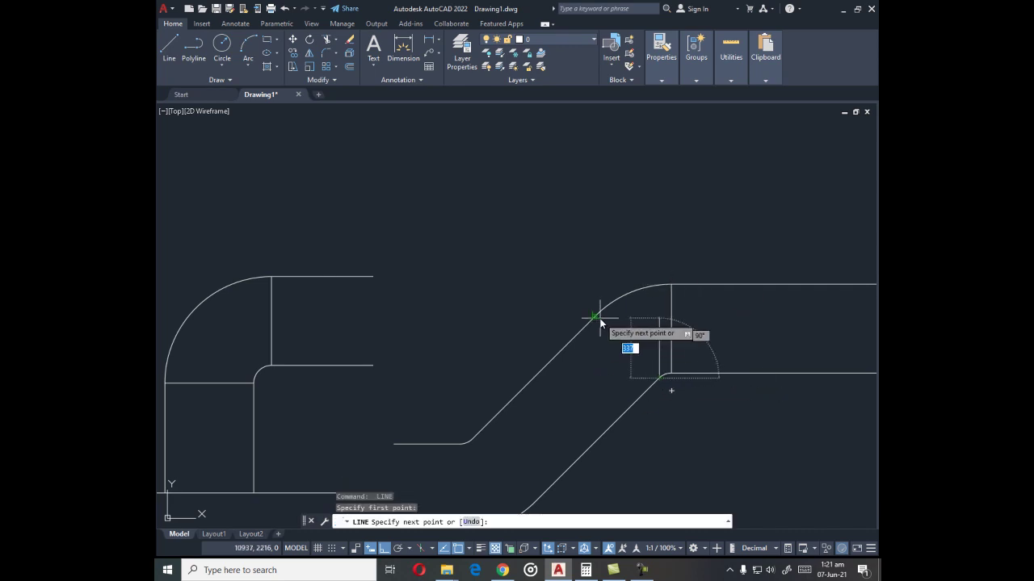
click(599, 314)
key(Escape)
scroll(674, 312, down, 2)
scroll(559, 421, up, 2)
- Draw two cut lines across the lower bend, connecting the ends of its inner and outer arcs
key(Return)
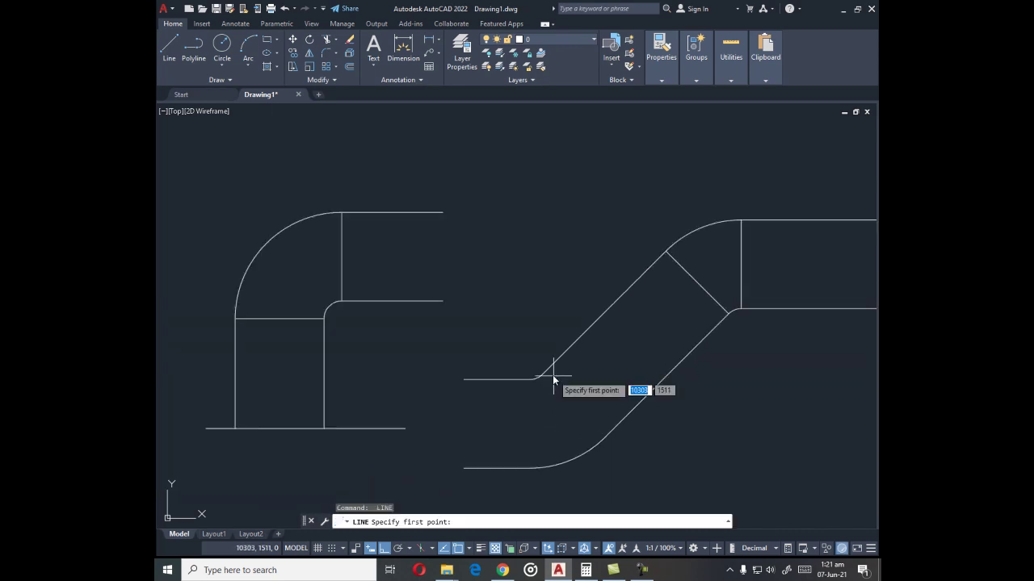
click(543, 374)
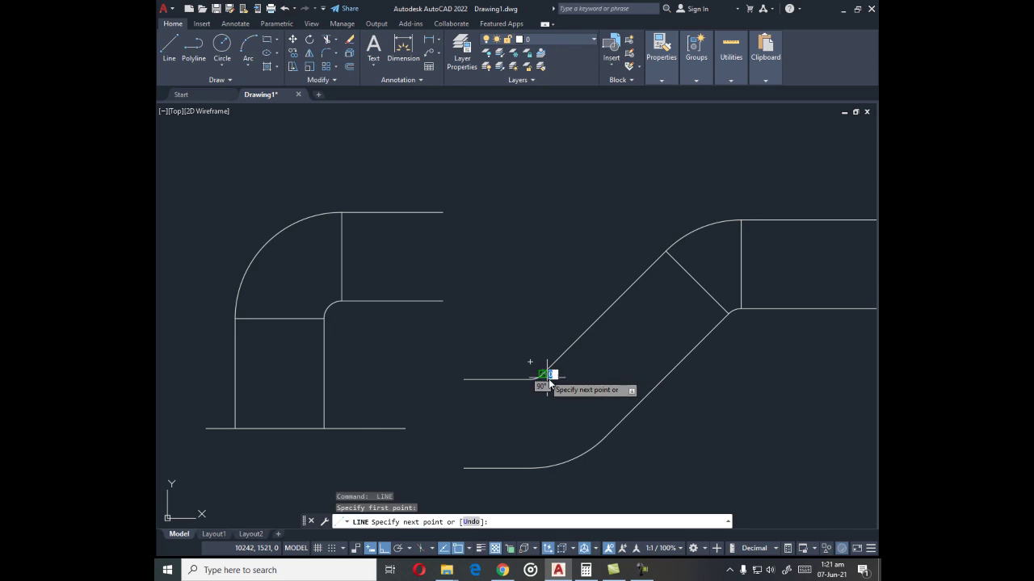
click(604, 440)
key(Escape)
click(590, 451)
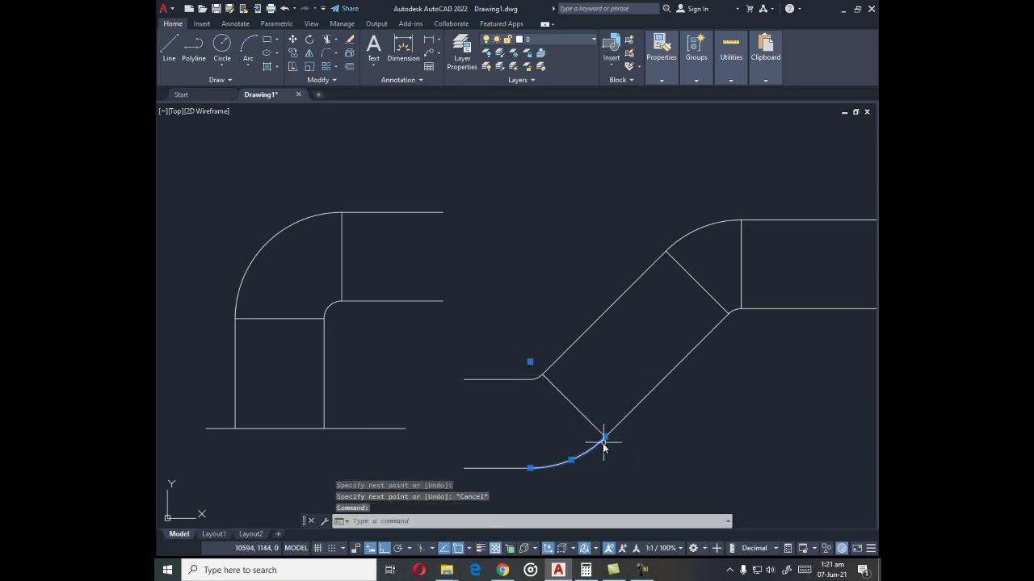
key(Escape)
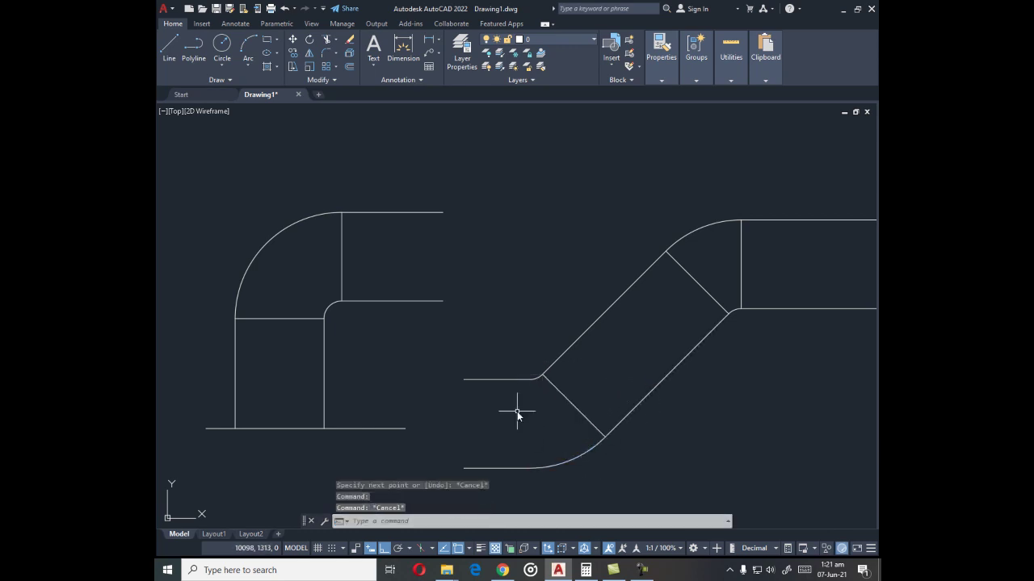
key(Return)
click(529, 379)
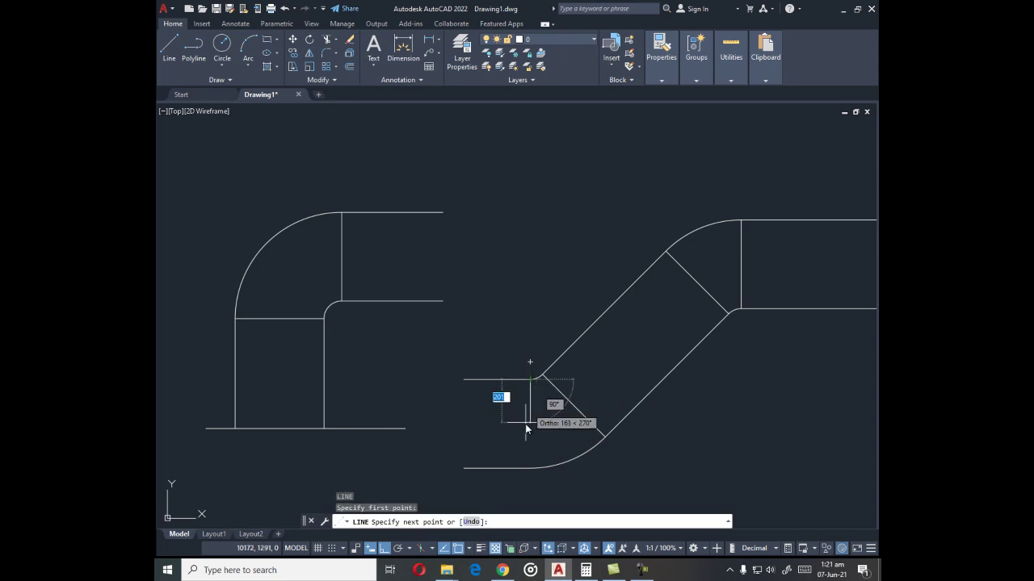
click(529, 467)
key(Escape)
- Draw a long horizontal line in the empty area below the elbow and the duct offset
scroll(518, 465, down, 2)
scroll(610, 407, down, 2)
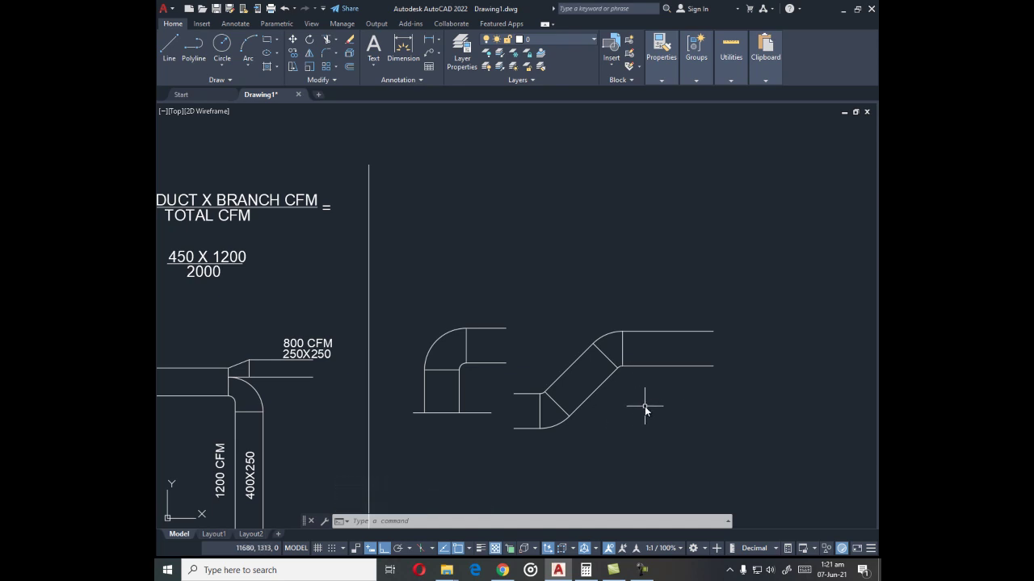
scroll(638, 365, down, 2)
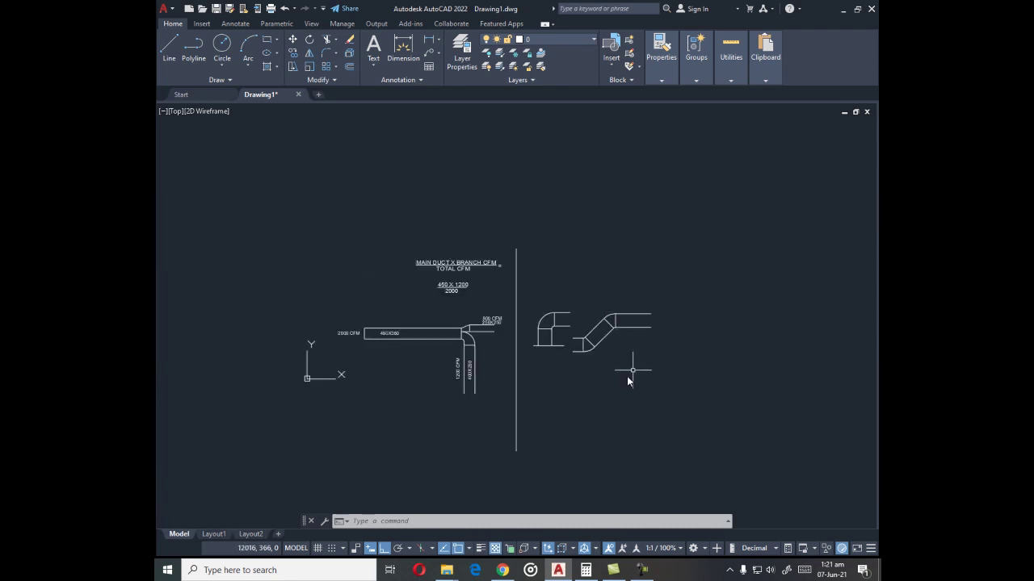
scroll(621, 400, up, 2)
text(l)
key(Return)
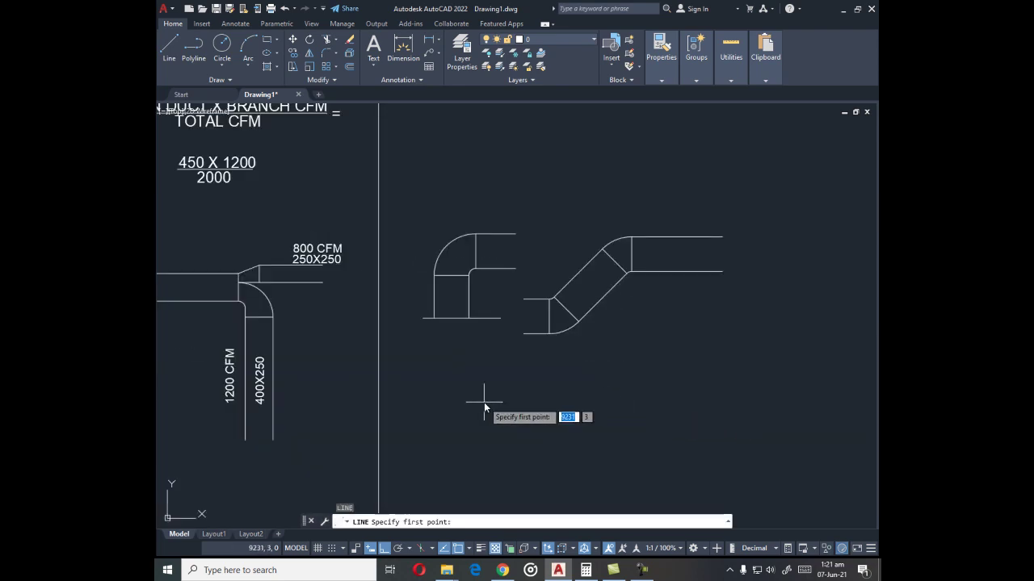
click(484, 401)
key(Escape)
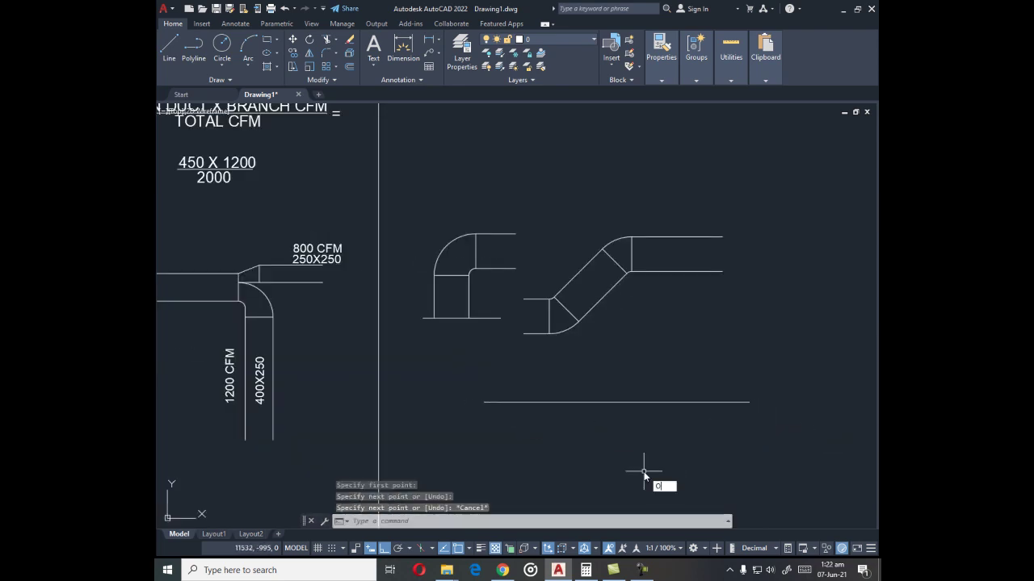
- Offset the new horizontal line 500 downward to form a straight duct
text(o)
key(Return)
key(Return)
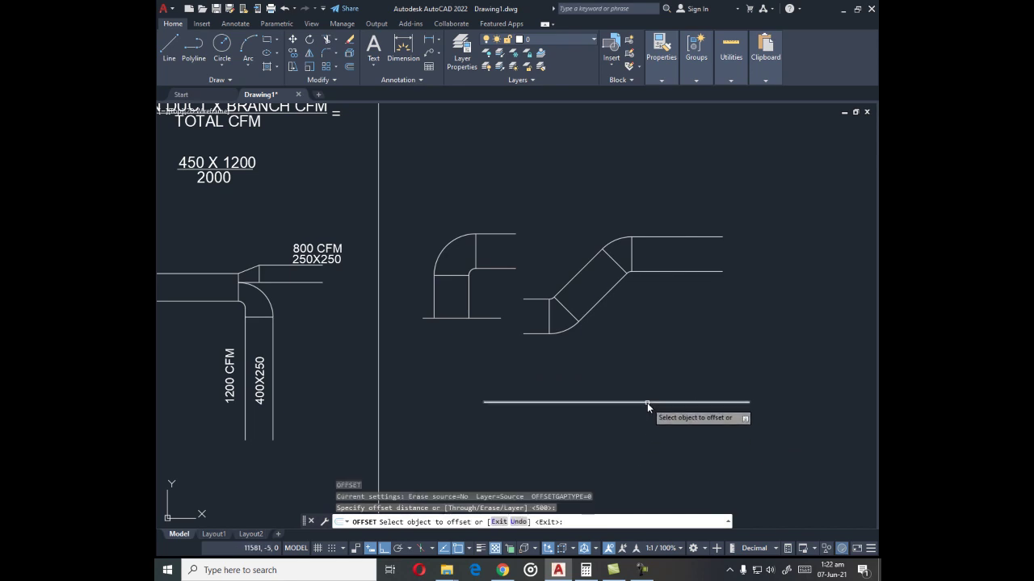
click(647, 403)
click(656, 420)
key(Escape)
- Copy both lines of the straight duct straight down to make a second parallel duct below it
scroll(671, 394, down, 2)
key(Return)
scroll(672, 391, down, 2)
click(687, 426)
click(669, 379)
key(Return)
scroll(669, 416, up, 4)
click(668, 408)
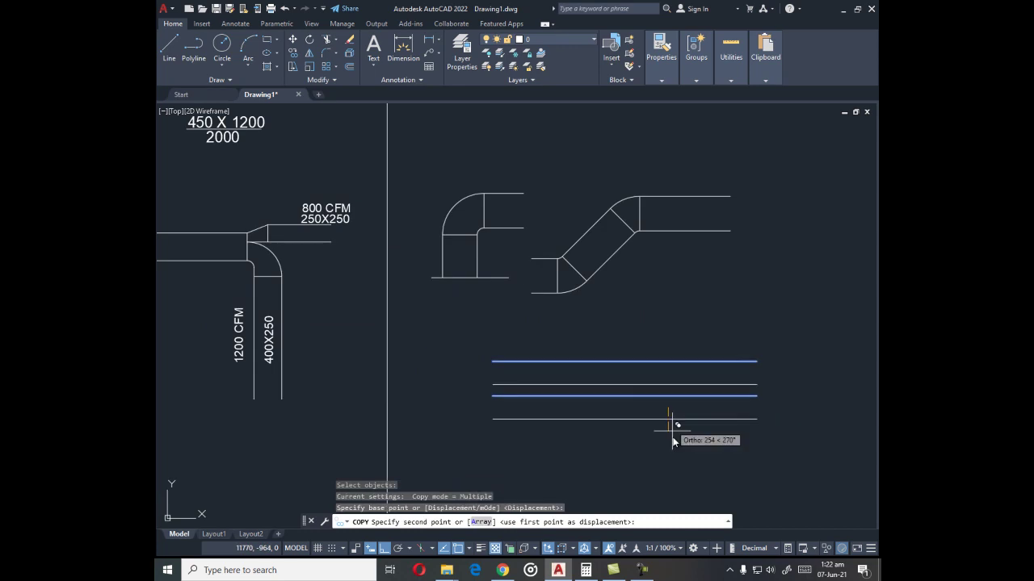
click(667, 481)
key(Escape)
- Draw a vertical line across the upper straight duct and a horizontal centreline from its midpoint to beyond the duct's right end
text(l)
key(Return)
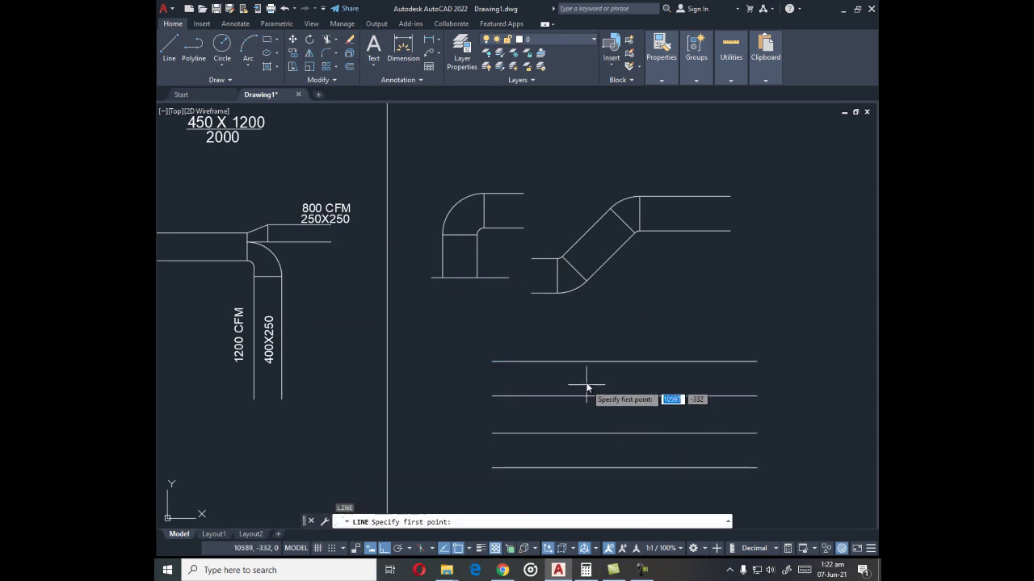
click(592, 364)
key(Escape)
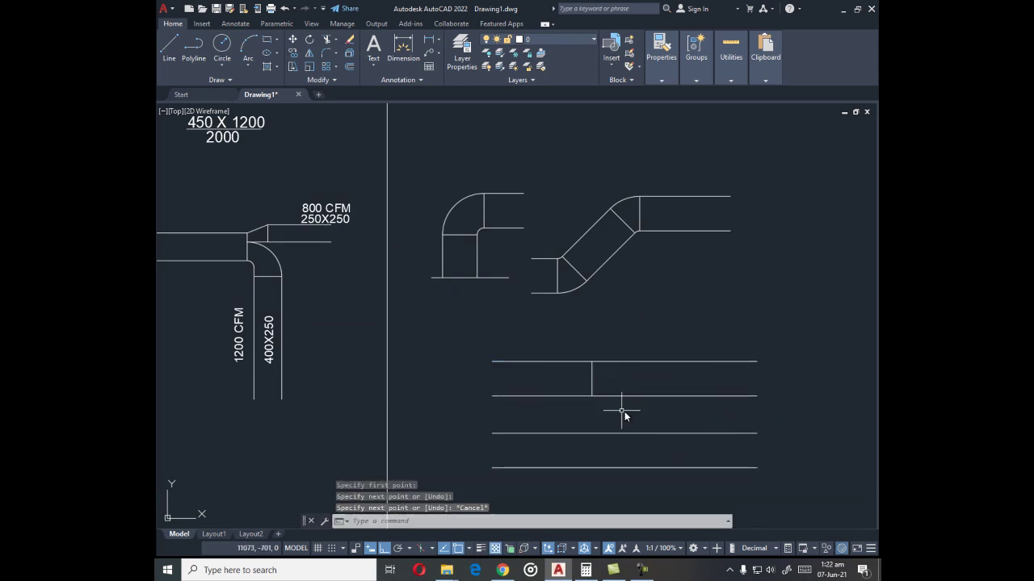
key(Return)
click(591, 378)
click(780, 380)
key(Escape)
- Offset the centreline 150 to both sides to form the edges of the narrower duct
text(o)
key(Return)
text(150)
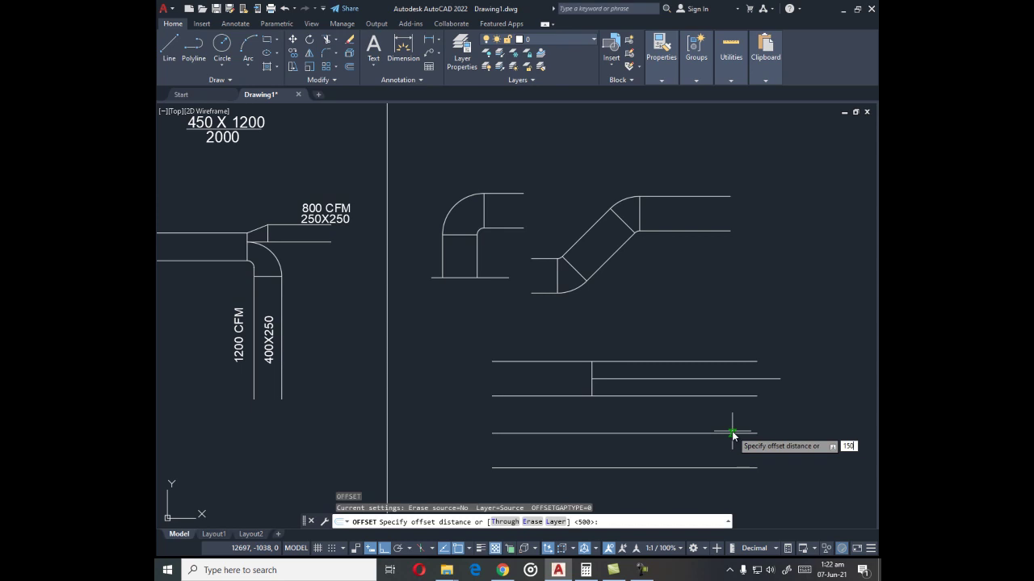
key(Return)
scroll(716, 367, up, 4)
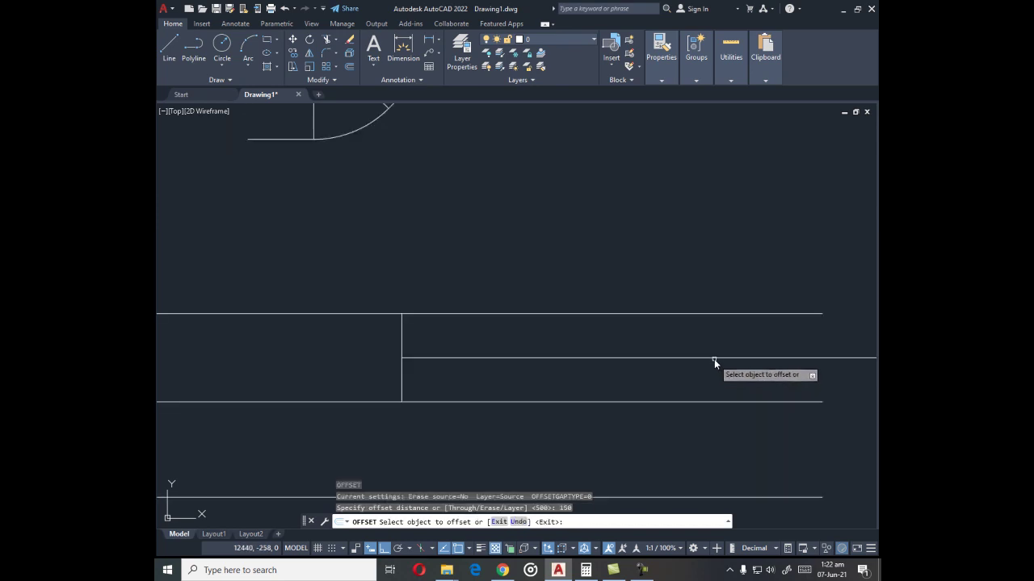
click(713, 358)
click(711, 360)
click(713, 358)
click(714, 339)
key(Escape)
click(714, 356)
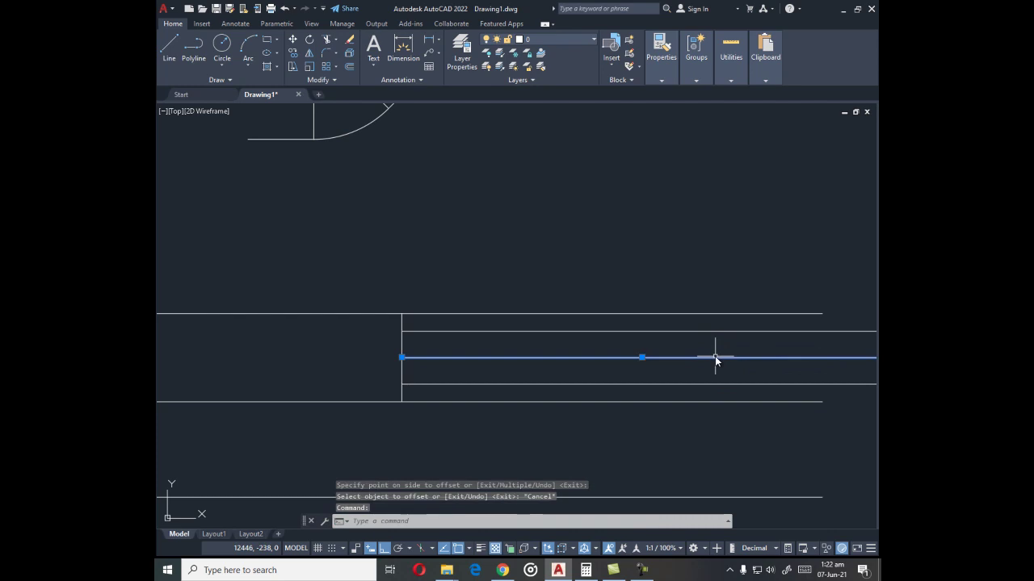
key(Escape)
key(Escape)
- Copy the vertical cross line a short distance to the right to mark the reducer's narrow end
text(co)
key(Return)
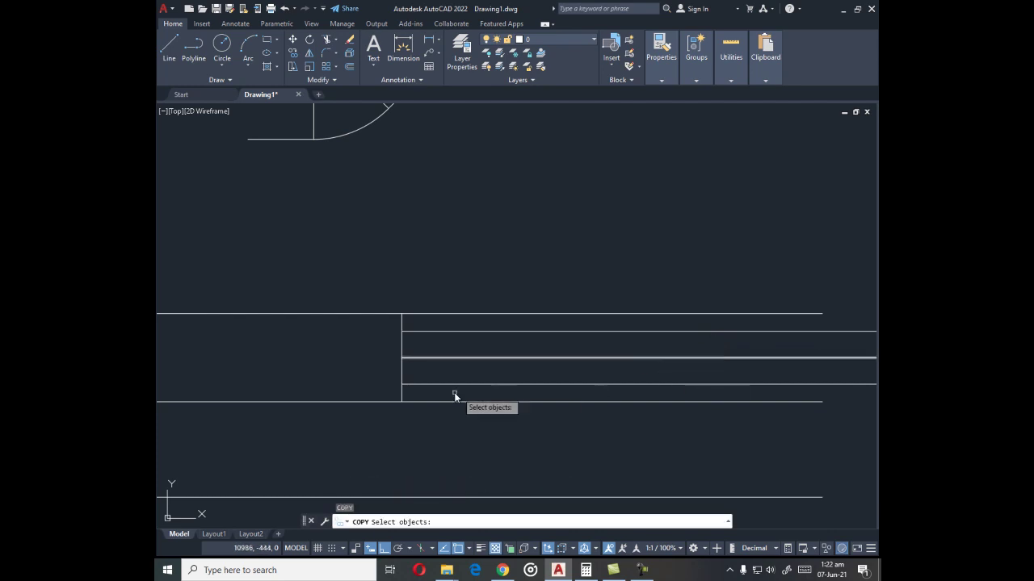
click(402, 368)
key(Return)
click(411, 413)
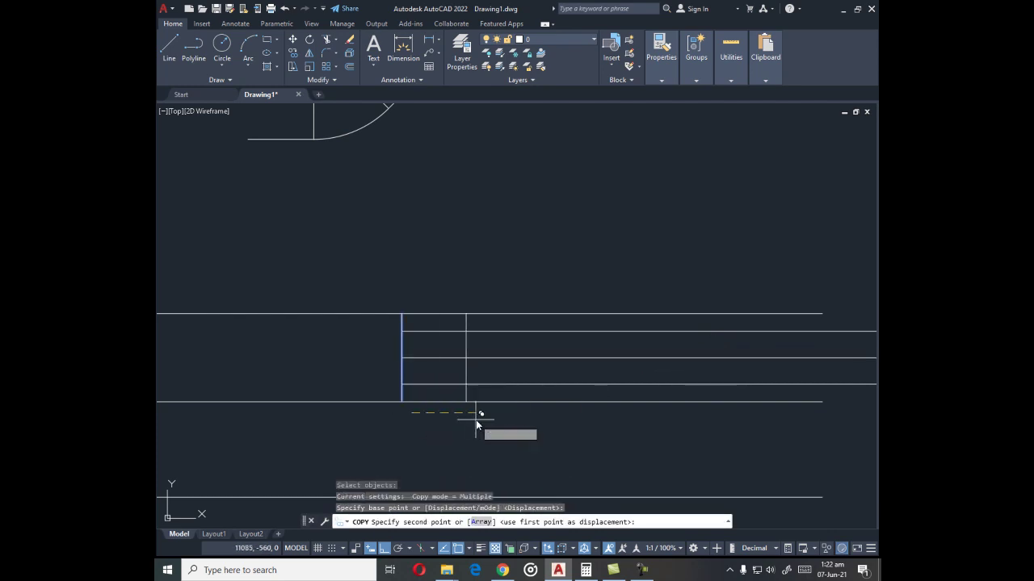
click(482, 413)
key(Escape)
- Erase the centreline between the two narrower duct edges
scroll(503, 418, down, 2)
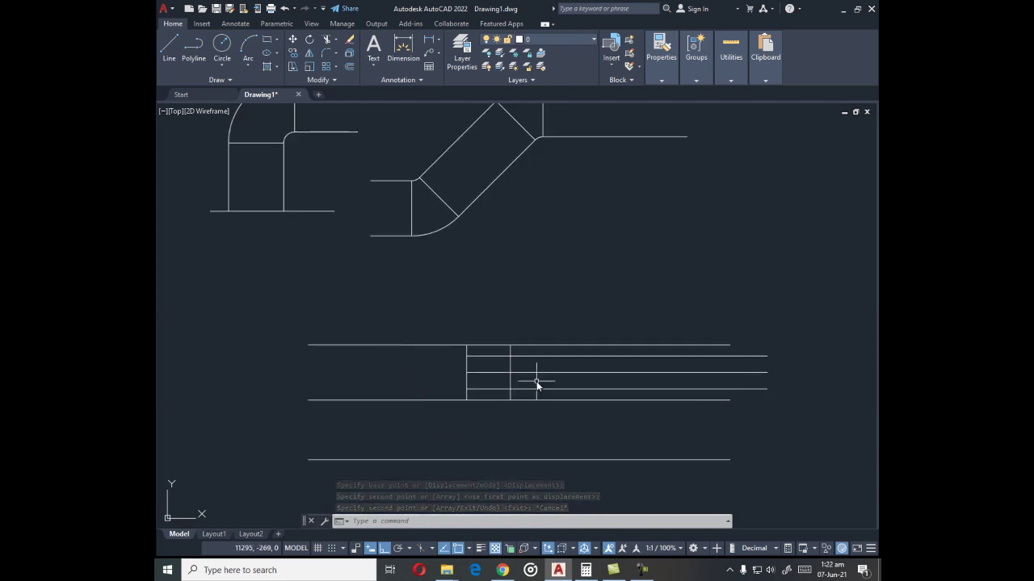
mouse_move(539, 371)
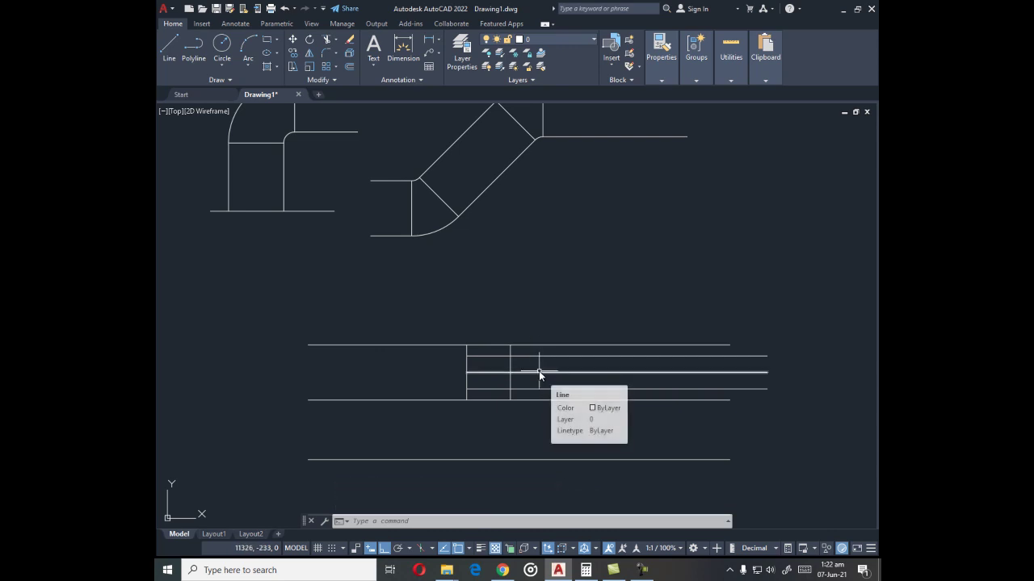
click(523, 373)
text(E)
key(Return)
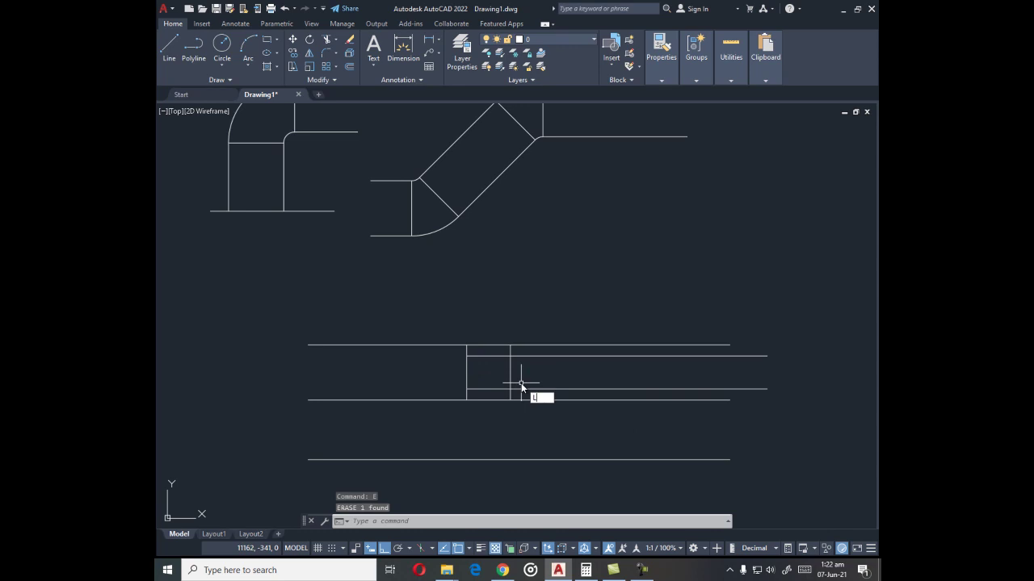
- Draw the reducer's two sloped sides from the wide duct's corners to the narrow duct's edges at the second cross line
text(L)
key(Return)
scroll(496, 373, up, 2)
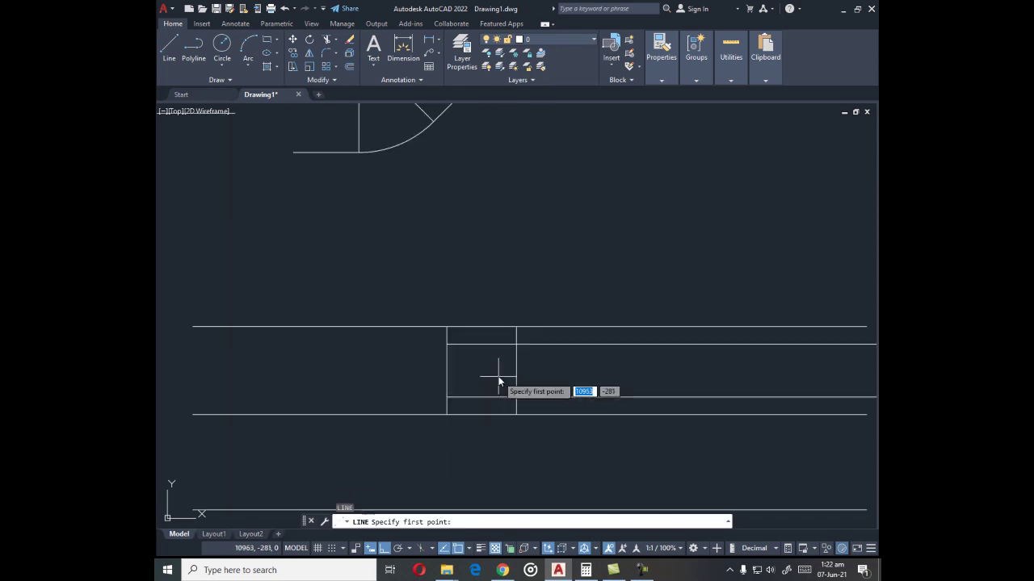
click(446, 327)
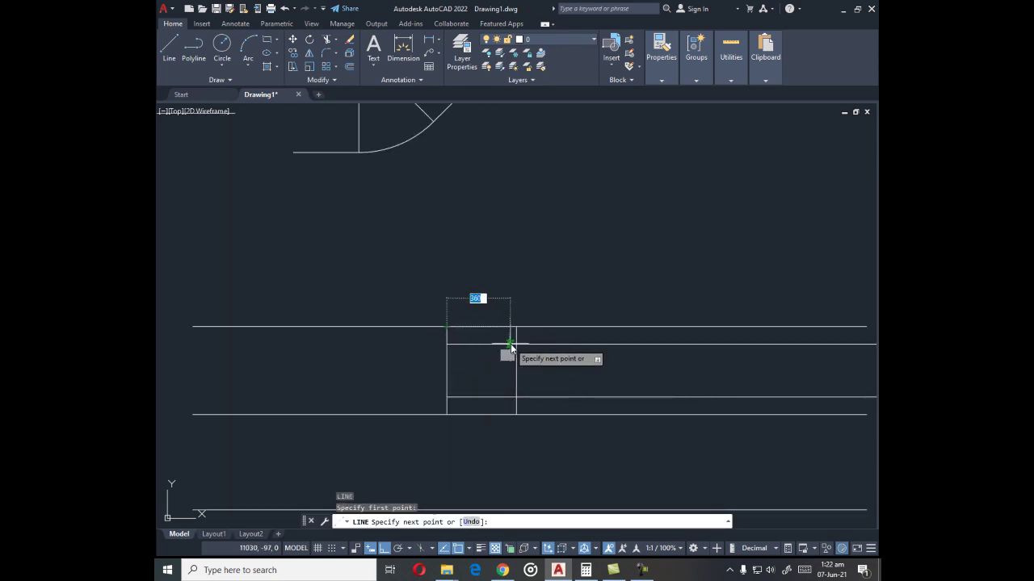
click(517, 344)
key(Escape)
key(Return)
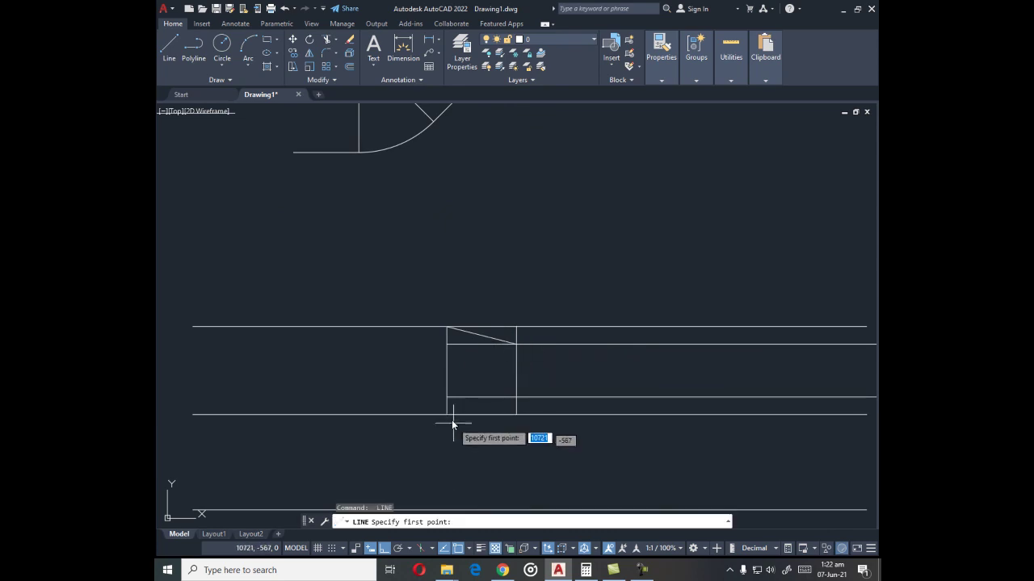
click(447, 414)
click(516, 398)
key(Escape)
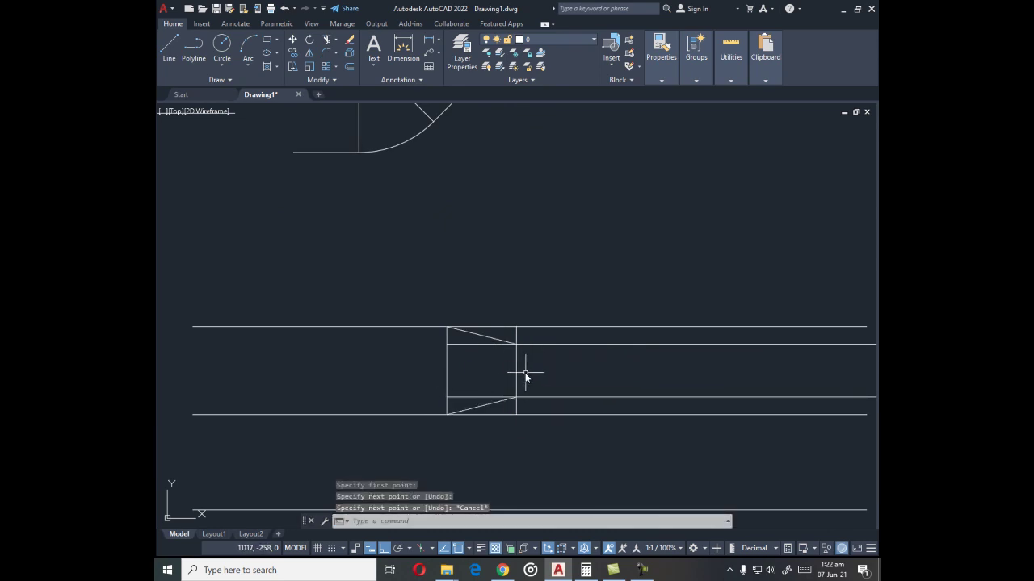
key(Return)
click(516, 371)
scroll(432, 372, down, 2)
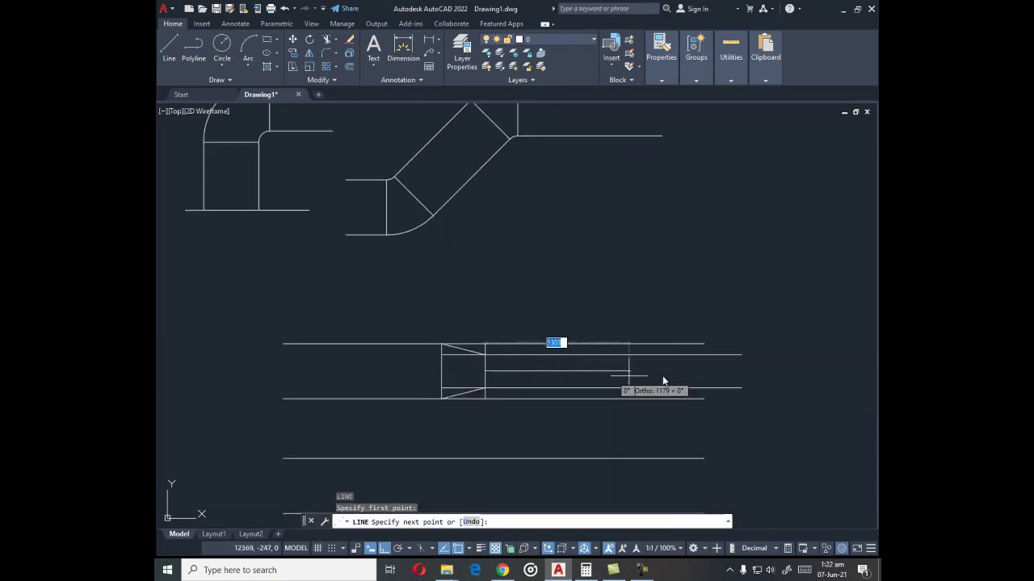
key(Escape)
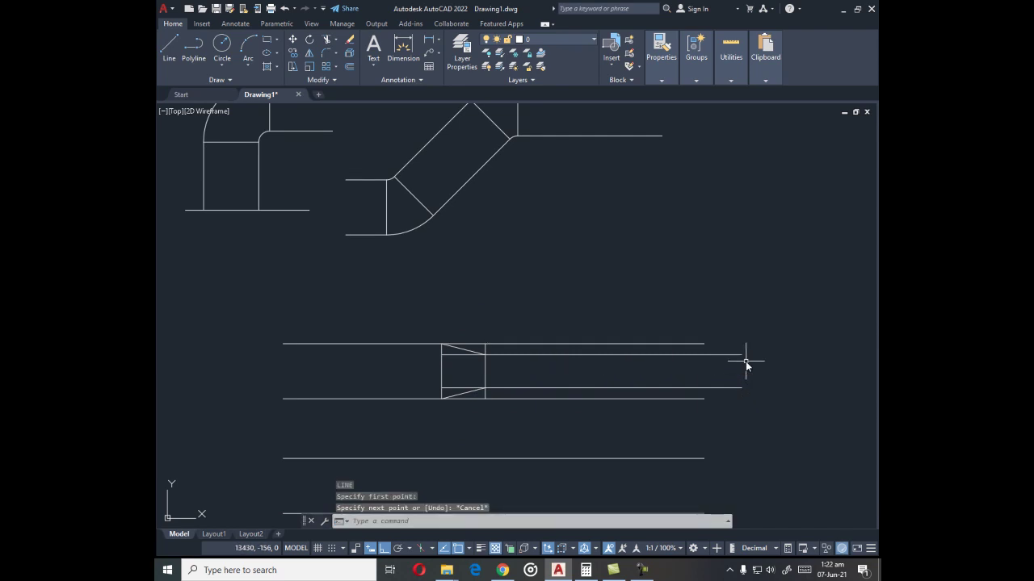
- Trim the excess duct edges and cross-line ends around the reducer, leaving a clean concentric transition
text(TR)
key(Return)
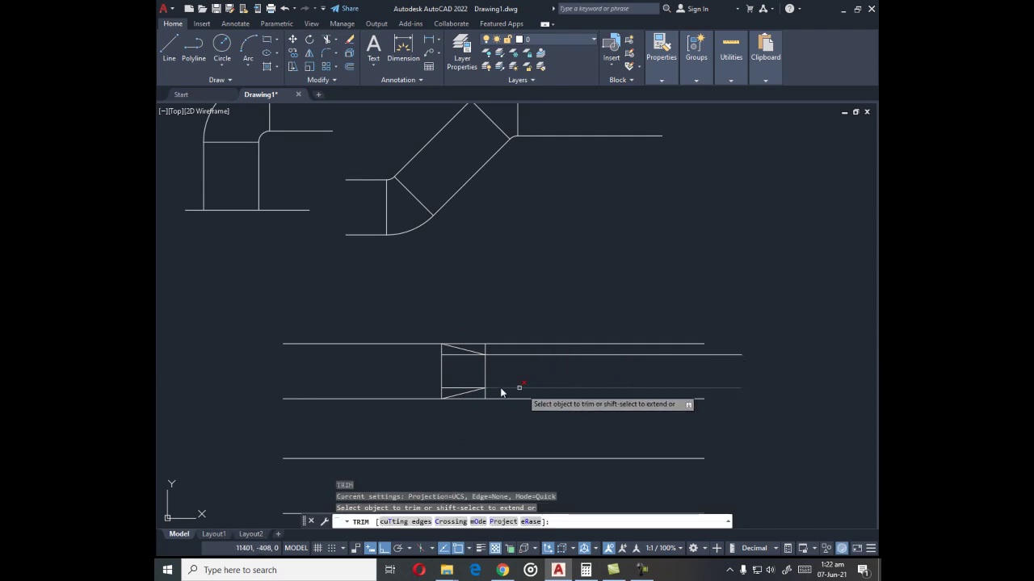
click(456, 389)
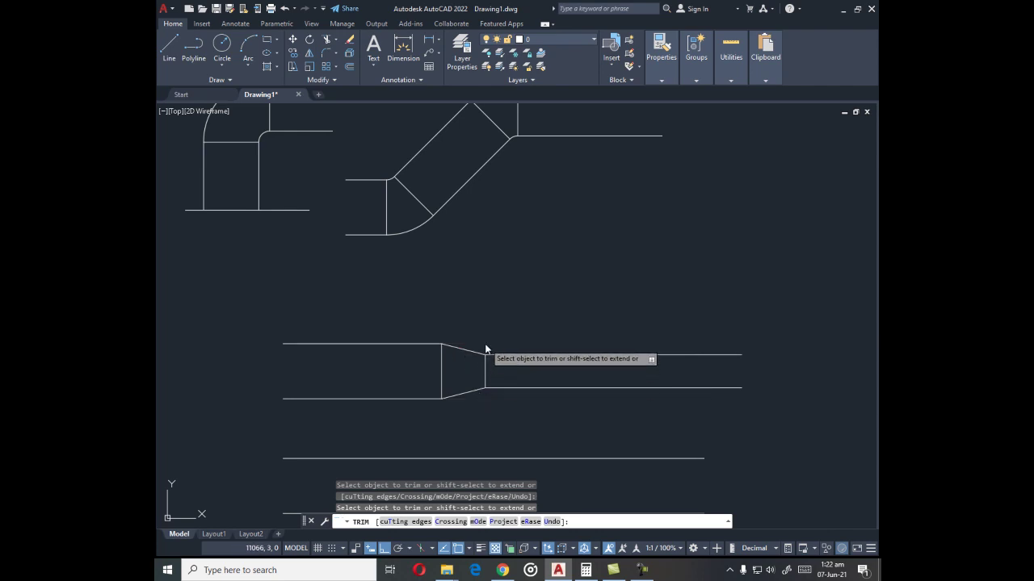
click(482, 345)
key(Escape)
- Draw two vertical lines from the reducer's lower corners down to the lower duct's bottom edge
scroll(587, 301, down, 2)
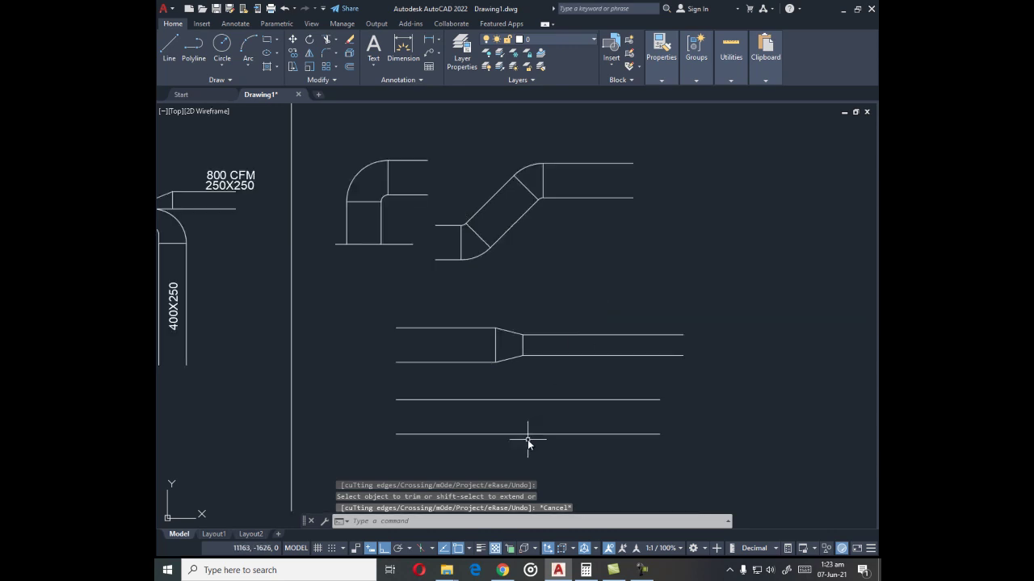
key(Return)
click(495, 363)
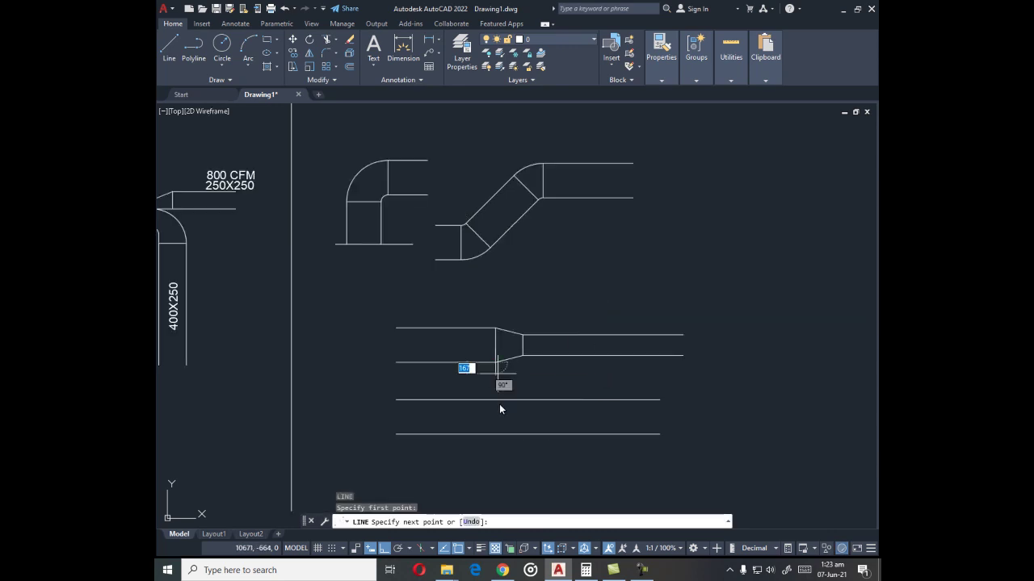
click(495, 434)
key(Return)
key(Return)
click(523, 356)
click(522, 434)
key(Return)
- Trim the two vertical lines in the gap between the upper and lower ducts
text(tr)
key(Return)
click(495, 386)
click(523, 388)
key(Escape)
- Offset the lower duct's upper edge 300 downward
scroll(519, 440, up, 4)
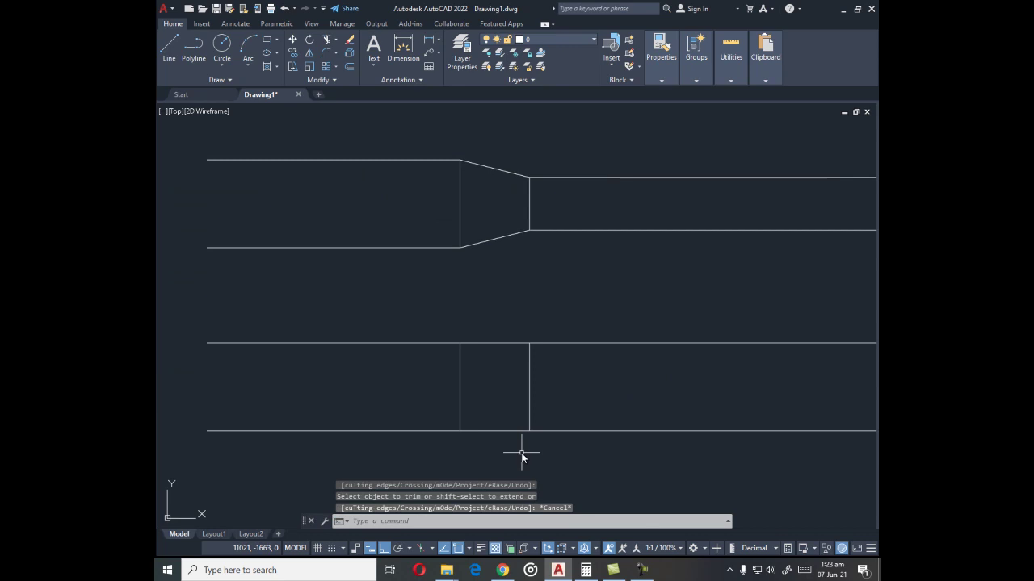
text(o)
key(Return)
key(Return)
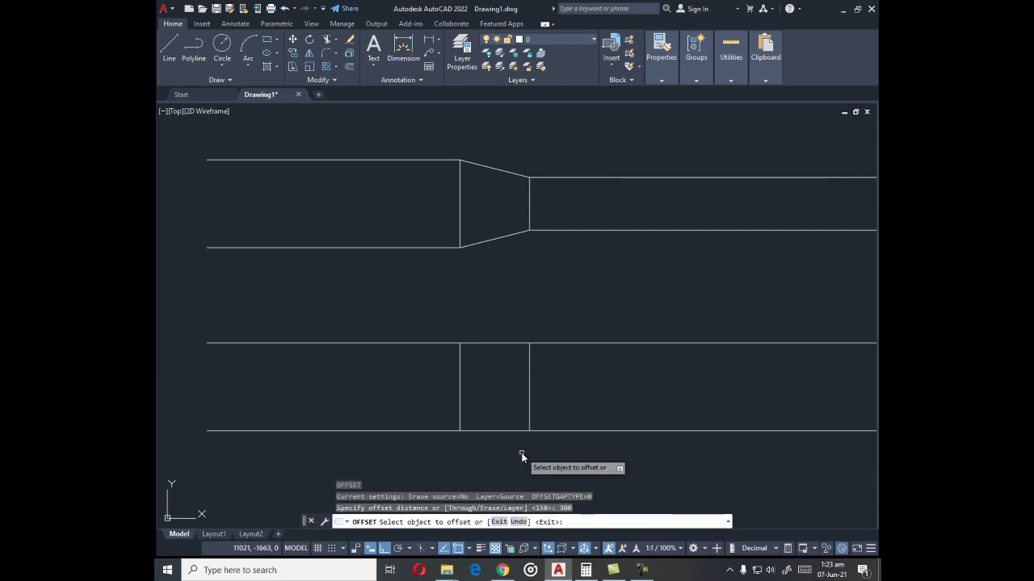
click(545, 344)
click(544, 369)
key(Return)
- Draw a sloped line from the first cross line's bottom end to where the offset edge meets the second cross line
text(l)
key(Return)
click(460, 431)
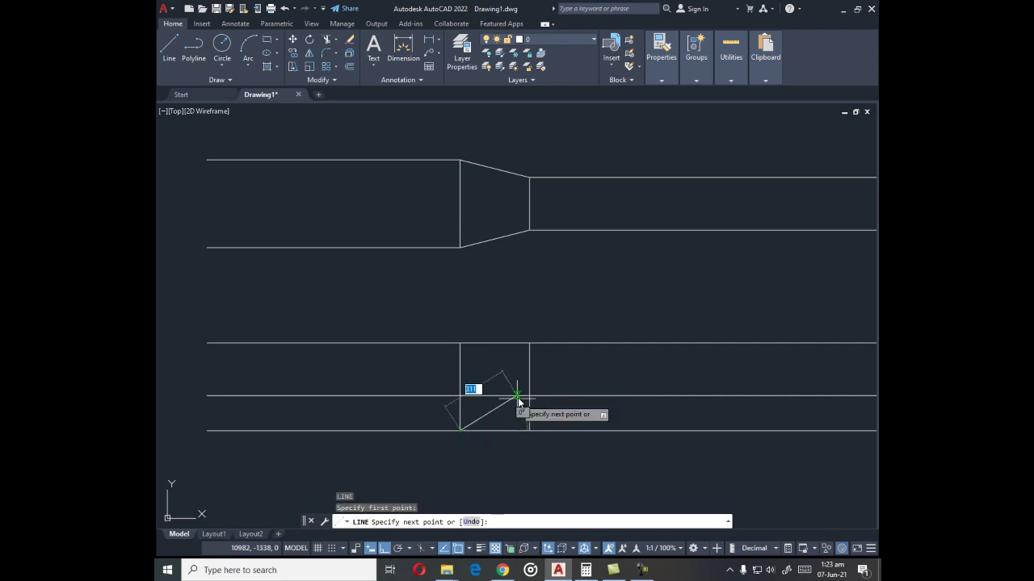
click(529, 396)
key(Escape)
- Trim the offset edge between the two cross lines and erase its leftover piece left of the first cross line
text(tr)
key(Return)
click(486, 396)
key(Escape)
click(447, 407)
click(435, 389)
text(e)
key(Return)
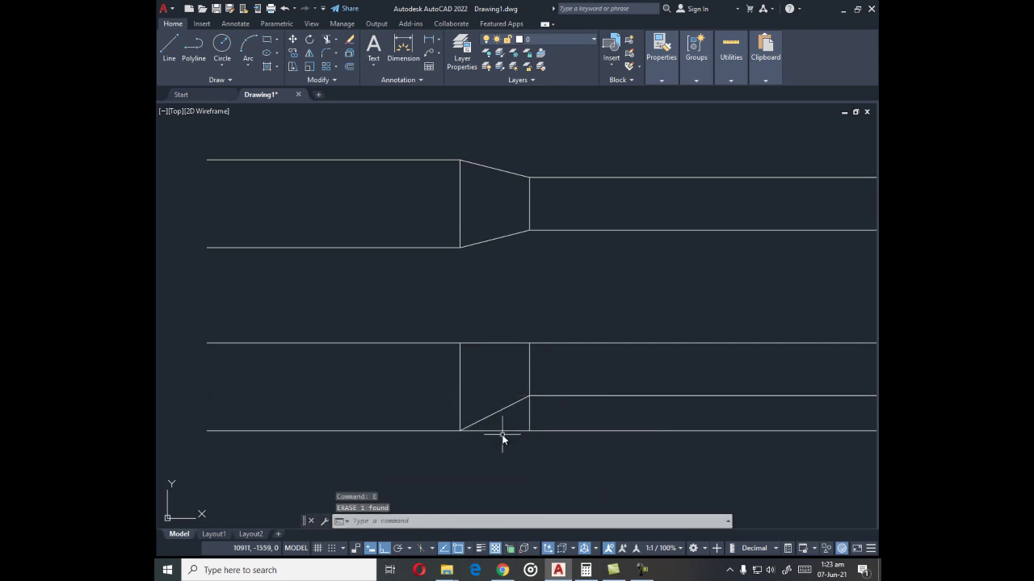
- Trim the lower duct's original bottom edge beneath the sloped line and erase its leftover piece beyond the second cross line
text(tr)
key(Return)
key(Escape)
click(543, 430)
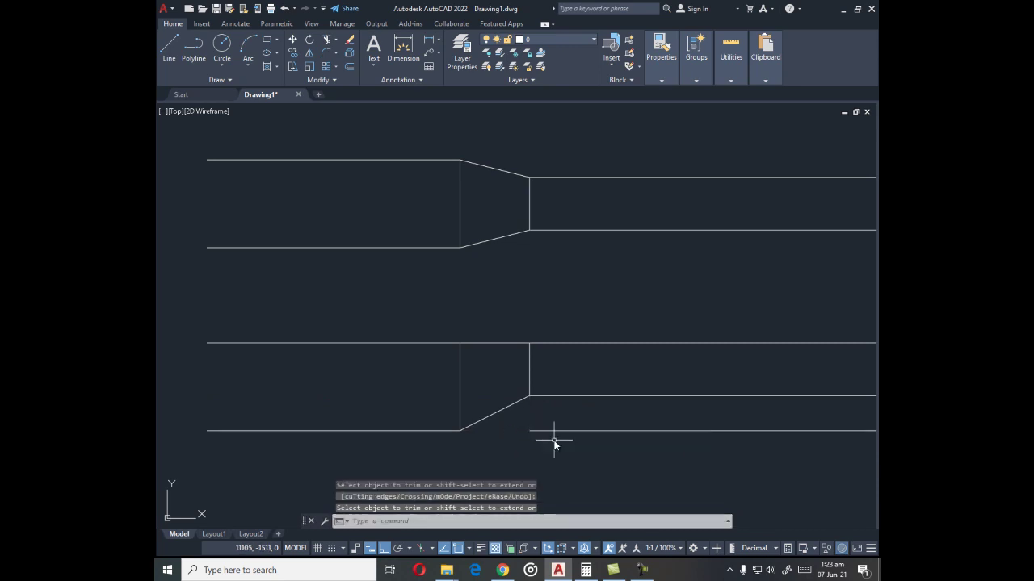
text(e)
key(Return)
- Draw a vertical cutting line across the narrow ends of both reducer ducts
text(l)
key(Return)
scroll(491, 413, down, 4)
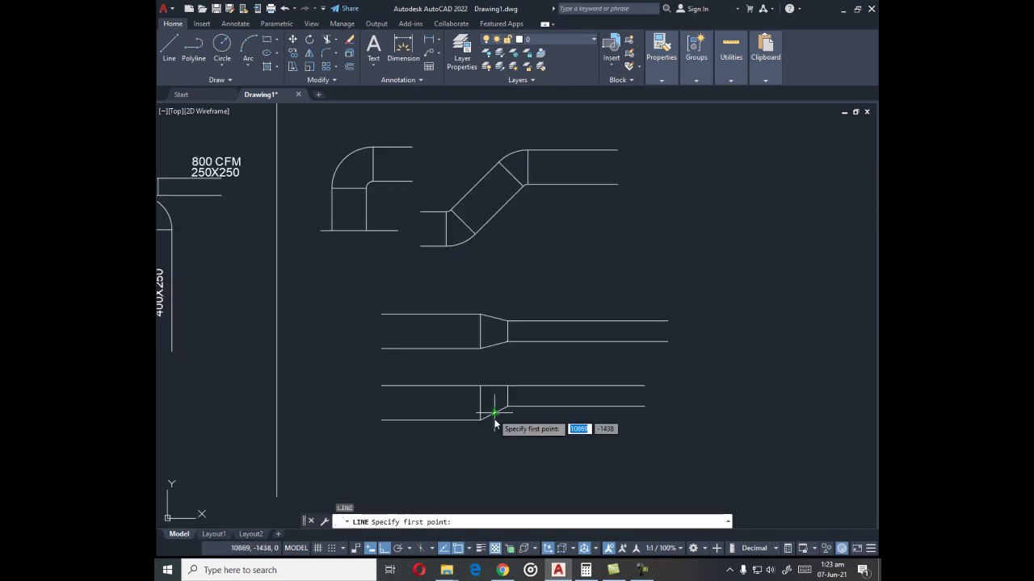
click(580, 307)
click(611, 452)
key(Return)
key(Return)
key(Escape)
- Trim the edges of both ducts beyond the vertical cutting line and erase that line
text(tr)
key(Return)
click(639, 431)
click(596, 307)
key(Escape)
click(598, 370)
click(557, 359)
text(e)
key(Return)
scroll(486, 377, up, 4)
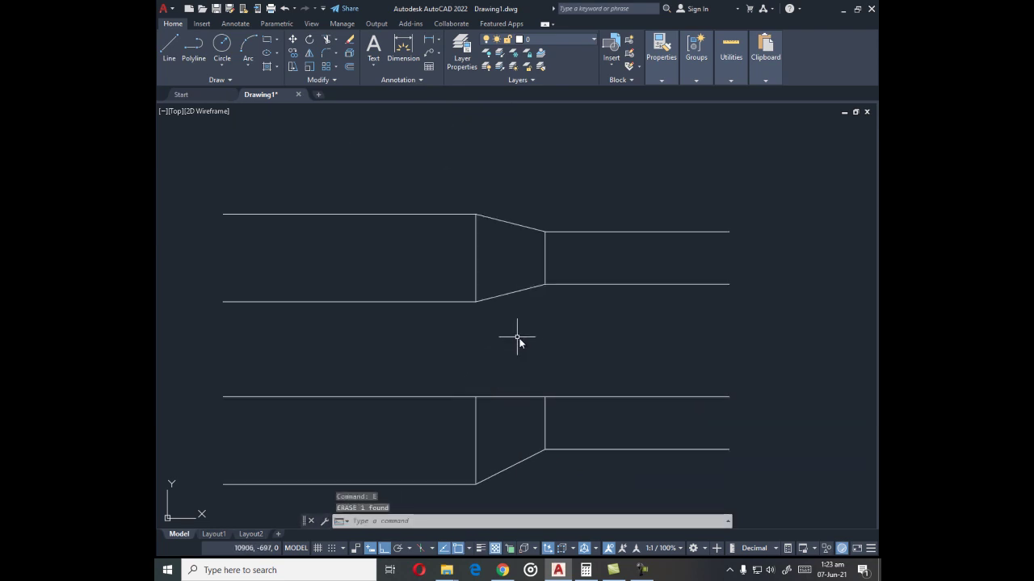
- Copy the two wide edges of the upper reducer duct into the empty space to its right
scroll(518, 287, down, 2)
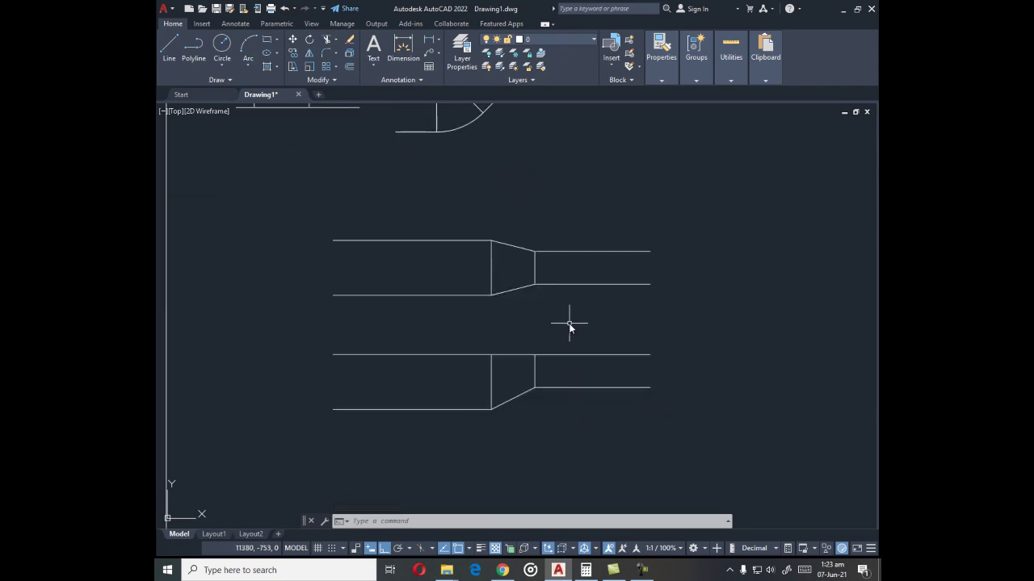
scroll(565, 328, down, 2)
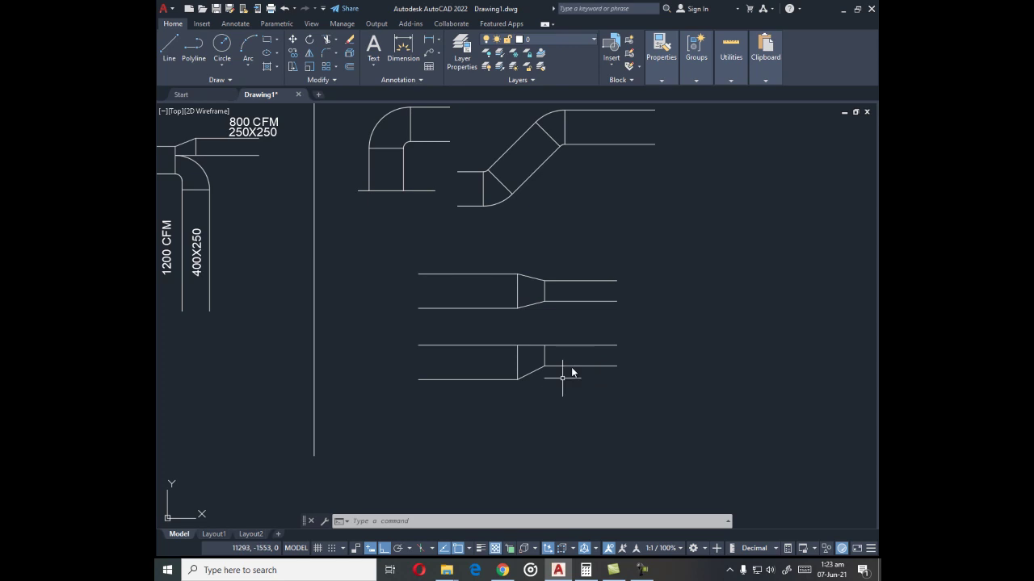
scroll(588, 352, down, 2)
scroll(565, 365, up, 2)
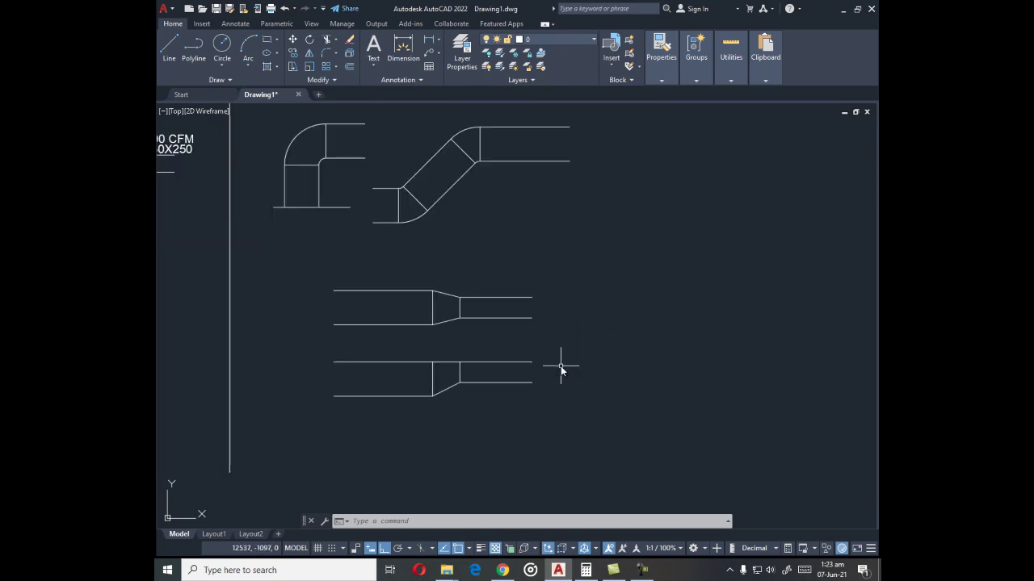
text(co)
key(Return)
click(410, 342)
click(380, 272)
key(Return)
click(371, 307)
click(637, 325)
key(Escape)
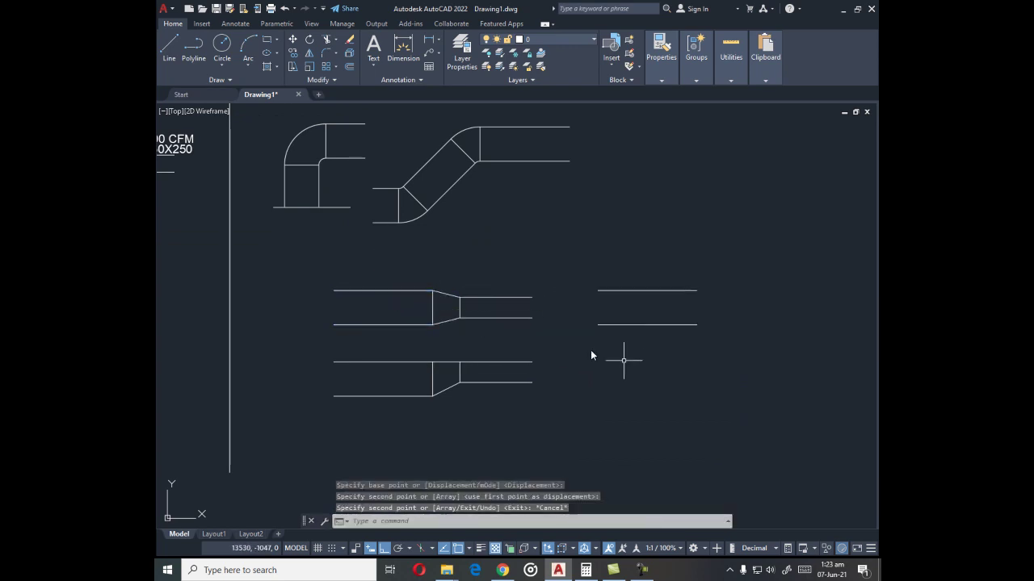
scroll(674, 351, down, 2)
scroll(657, 346, up, 2)
click(654, 350)
click(597, 264)
key(Escape)
- Draw a vertical line closing the right end of the copied duct edges
text(l)
key(Return)
click(614, 287)
click(615, 322)
key(Escape)
- Copy the closing line horizontally to the right, leaving a gap for the transition piece
text(co)
key(Return)
scroll(623, 307, up, 4)
drag(623, 304, 579, 283)
key(Return)
click(587, 361)
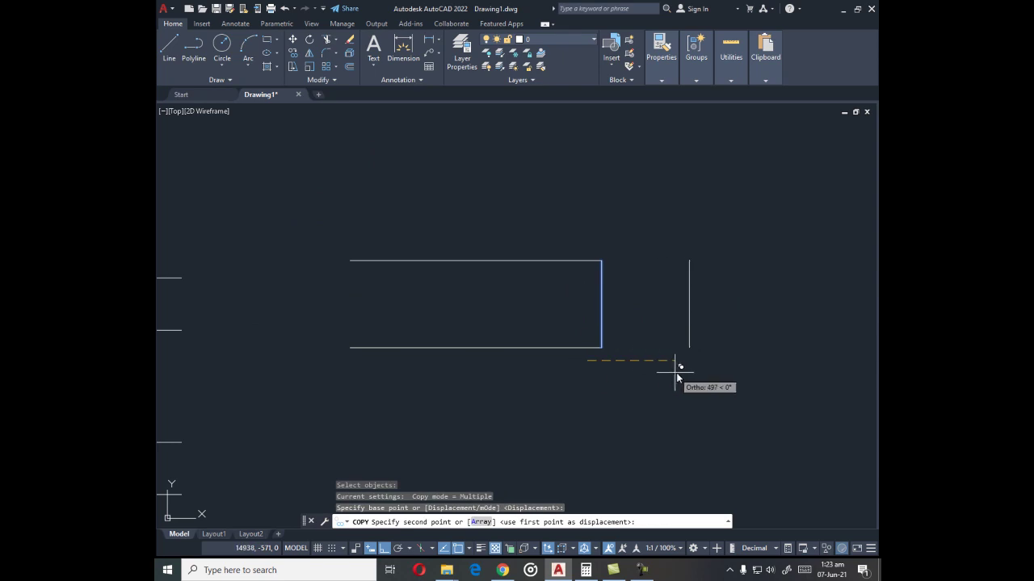
click(671, 362)
key(Escape)
scroll(547, 373, down, 4)
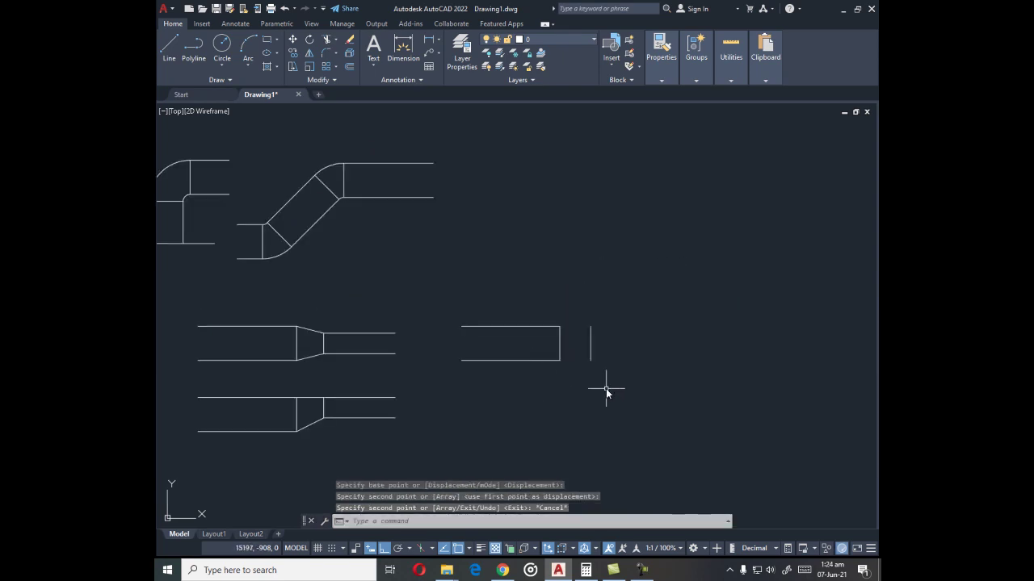
click(546, 385)
click(523, 308)
key(Escape)
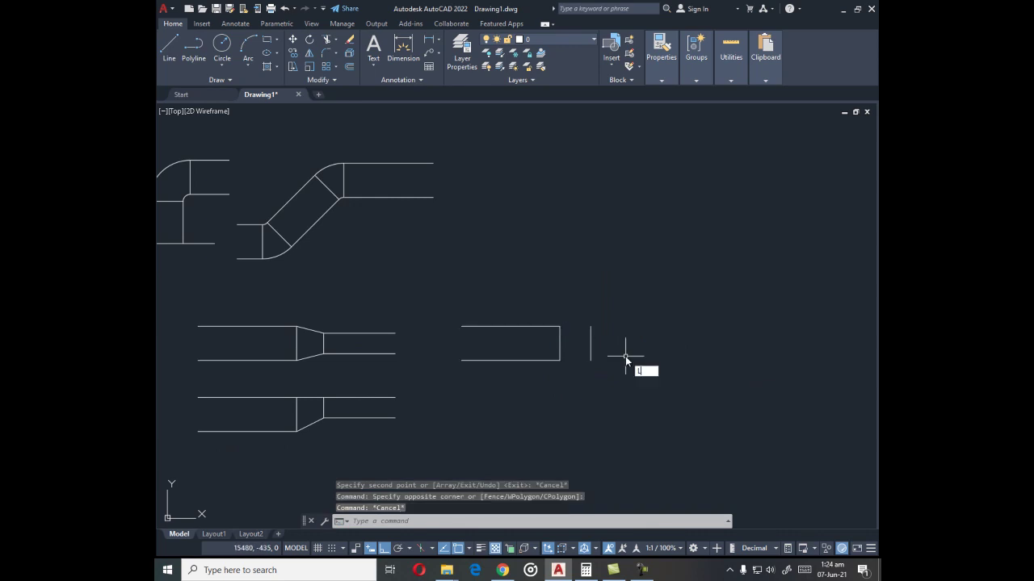
- Draw a longer vertical line to the right of the copied cross line, spanning past both duct edges
key(l)
key(Return)
click(671, 302)
click(683, 402)
key(Escape)
- Extend the duct's lower and upper edges to the long vertical line
text(ex)
key(Return)
click(670, 381)
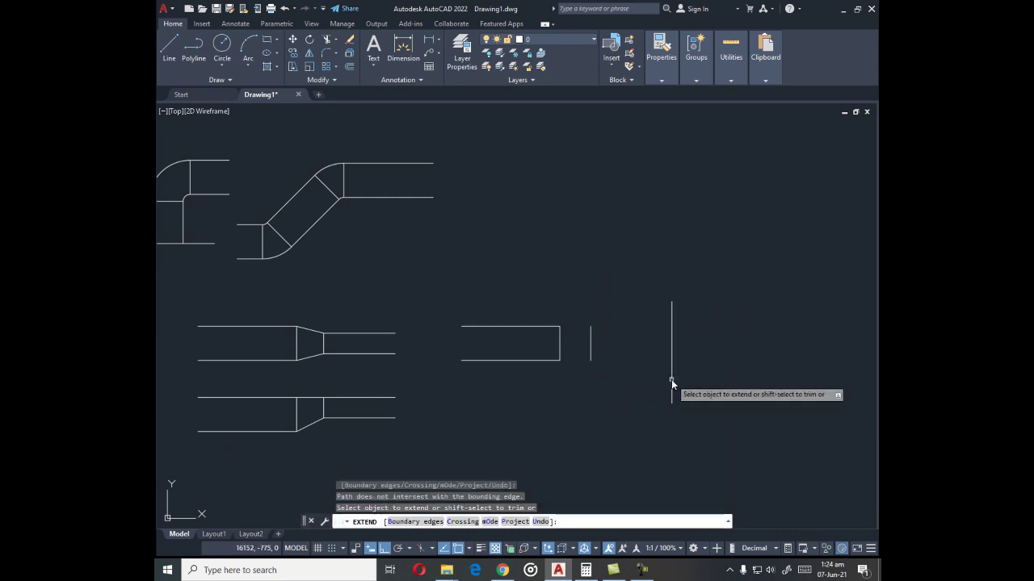
click(542, 360)
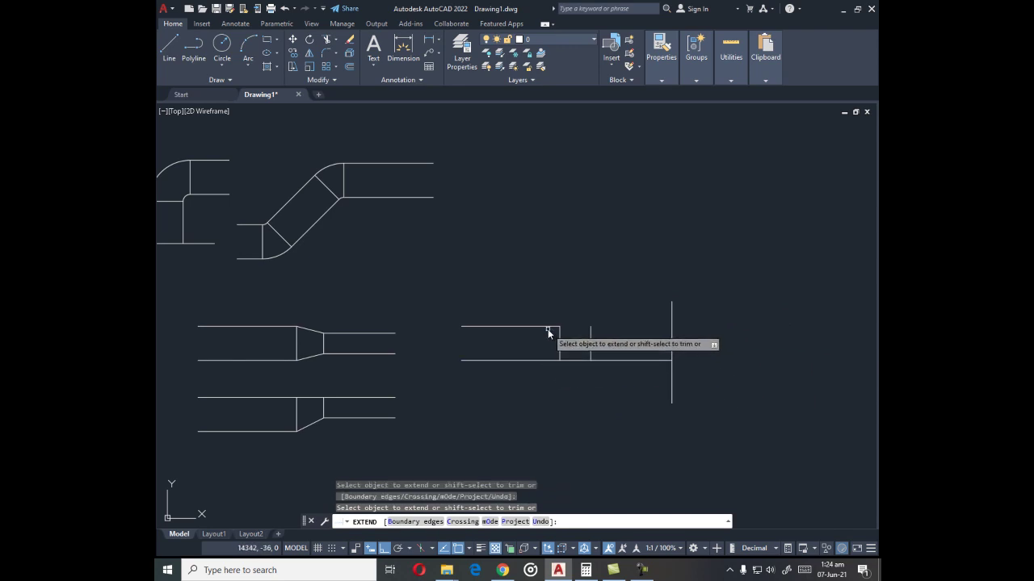
click(548, 326)
key(Escape)
- Trim the parts of the long vertical line that stick out below and above the duct edges
text(tr)
key(Return)
click(672, 382)
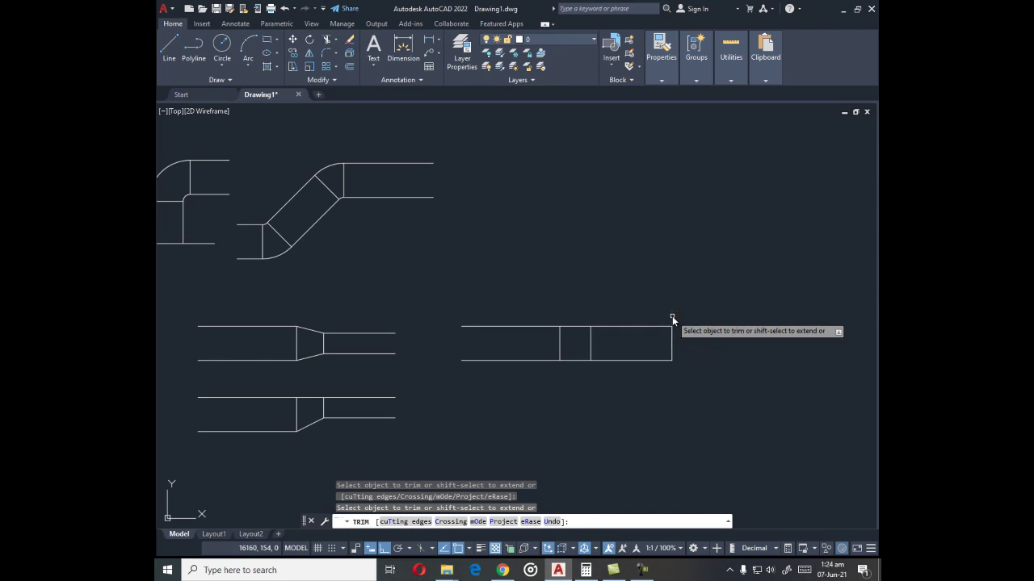
click(672, 318)
key(Escape)
- Copy the main duct's 450X350 size label into the left section of the new duct
scroll(578, 352, up, 4)
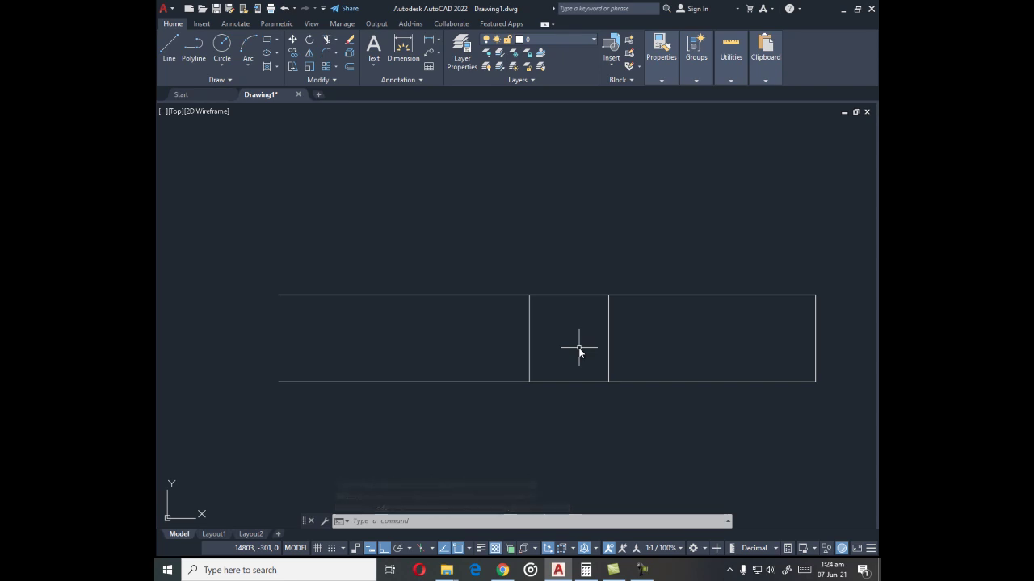
scroll(597, 344, down, 6)
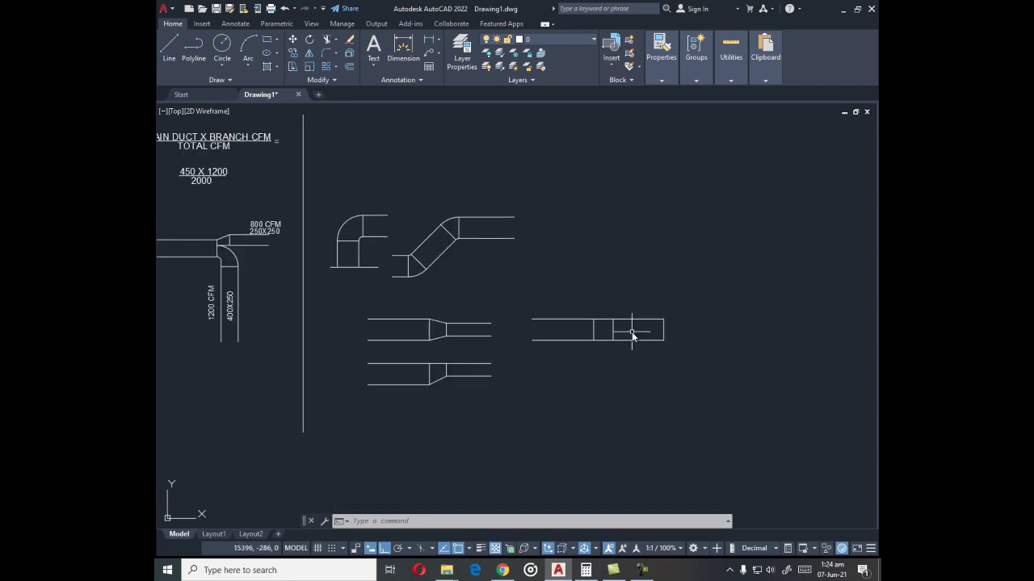
scroll(428, 295, up, 6)
click(488, 210)
key(Return)
scroll(496, 262, up, 4)
click(486, 216)
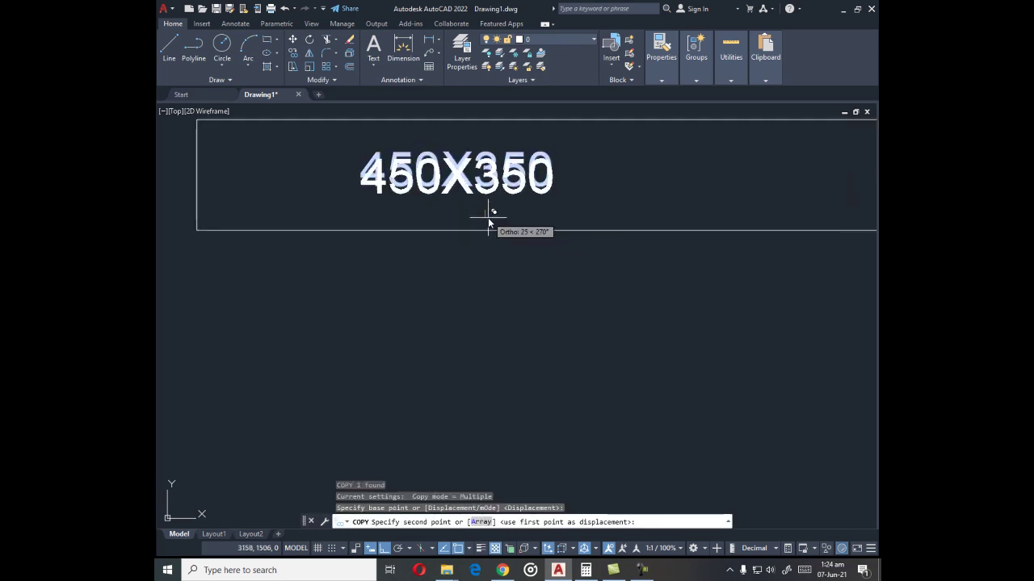
scroll(409, 270, down, 8)
scroll(581, 302, up, 8)
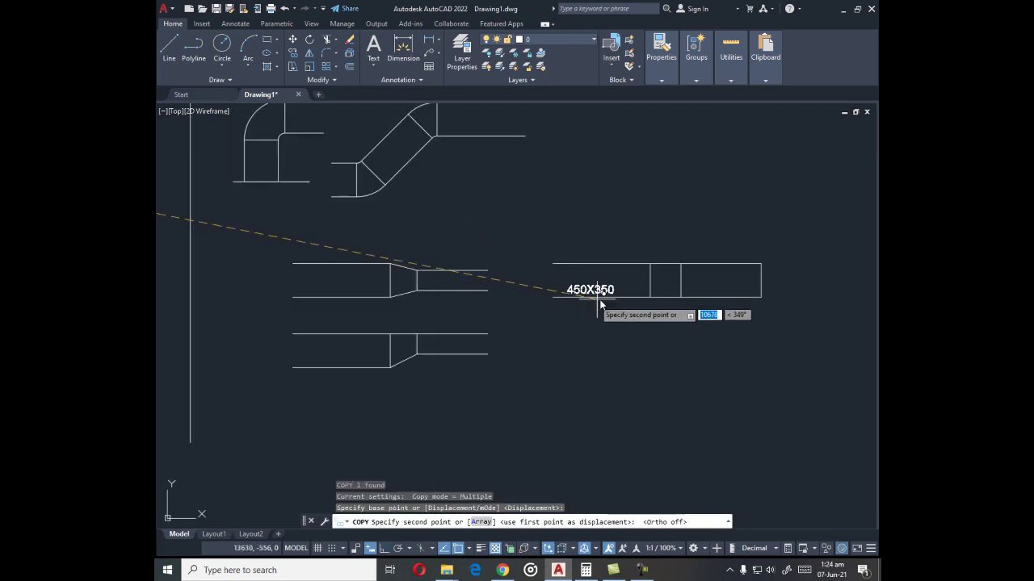
click(621, 288)
key(Escape)
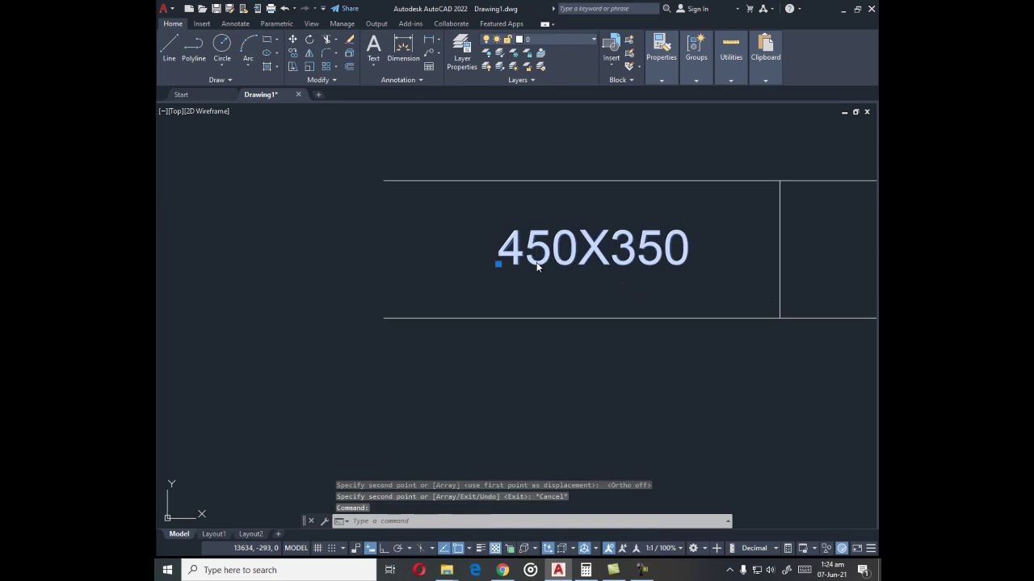
- Change the copied label in the new duct's left section to 500X350
double_click(551, 255)
key(BackSpace)
key(BackSpace)
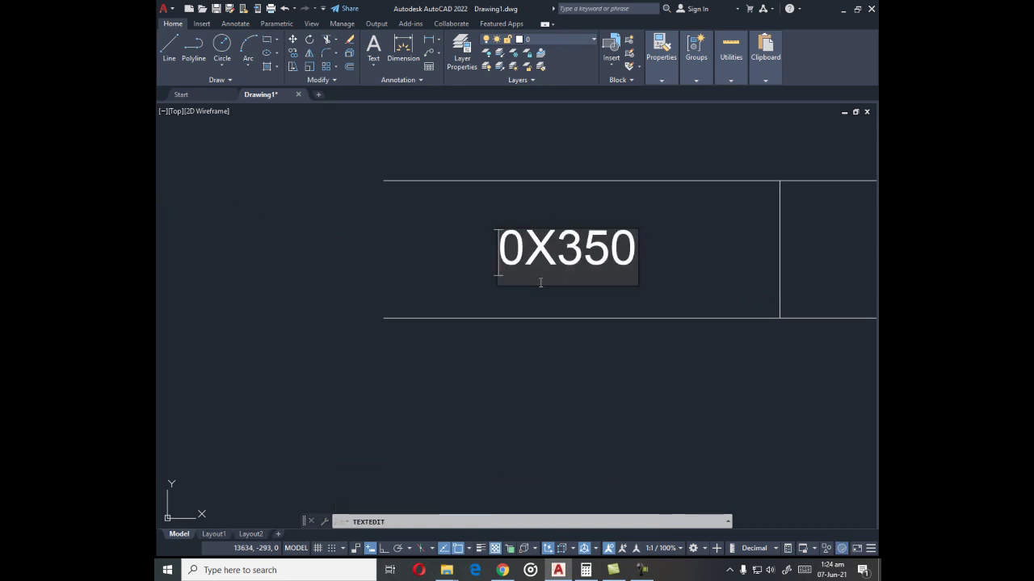
text(50)
click(546, 356)
key(Escape)
- Copy the 500X350 label straight across into the duct's right section
text(co)
key(Return)
click(504, 267)
key(Return)
click(485, 323)
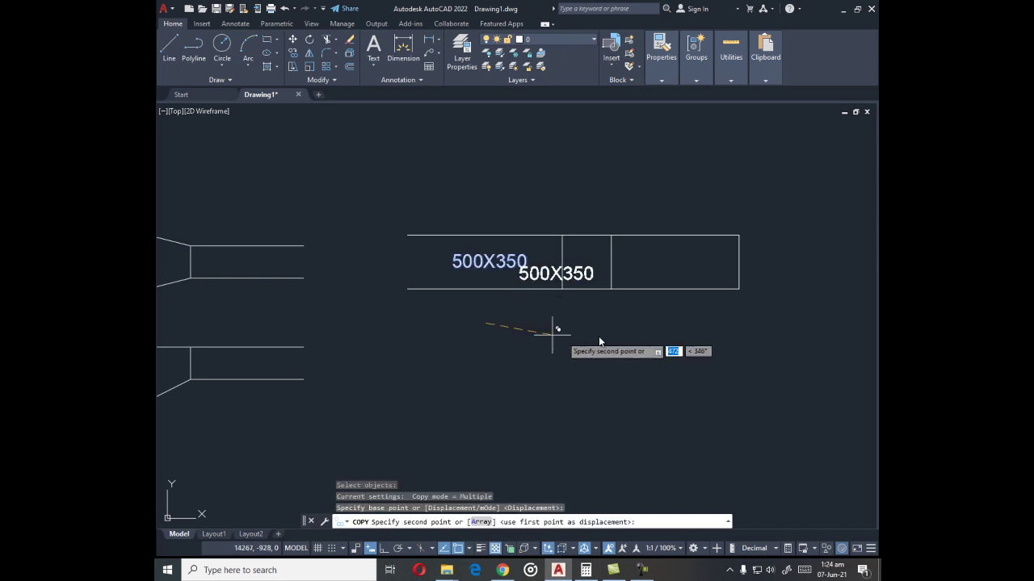
key(F8)
click(677, 322)
key(Escape)
- Change the right section's size label to 500X150
double_click(695, 264)
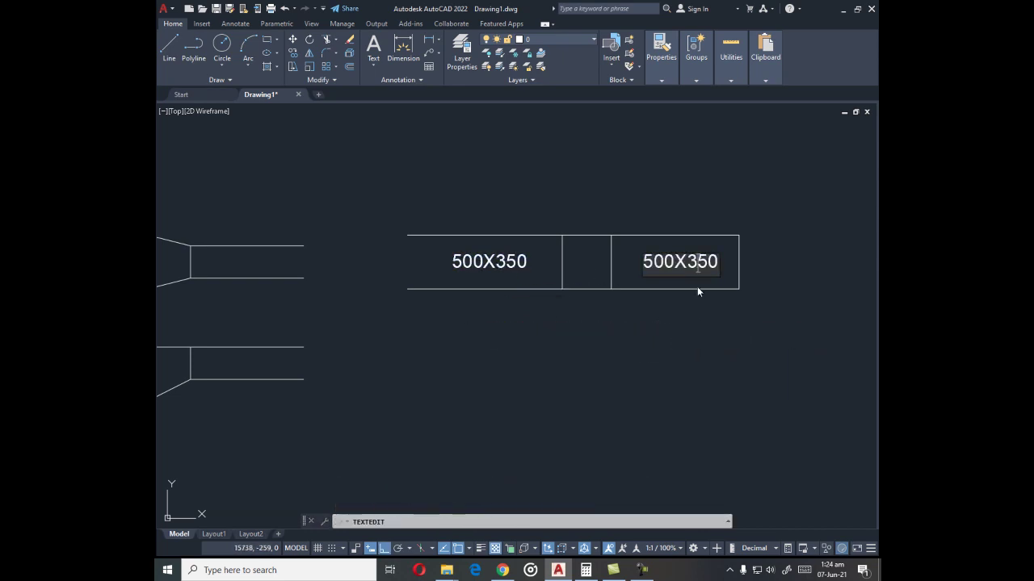
text(1)
key(Return)
key(Escape)
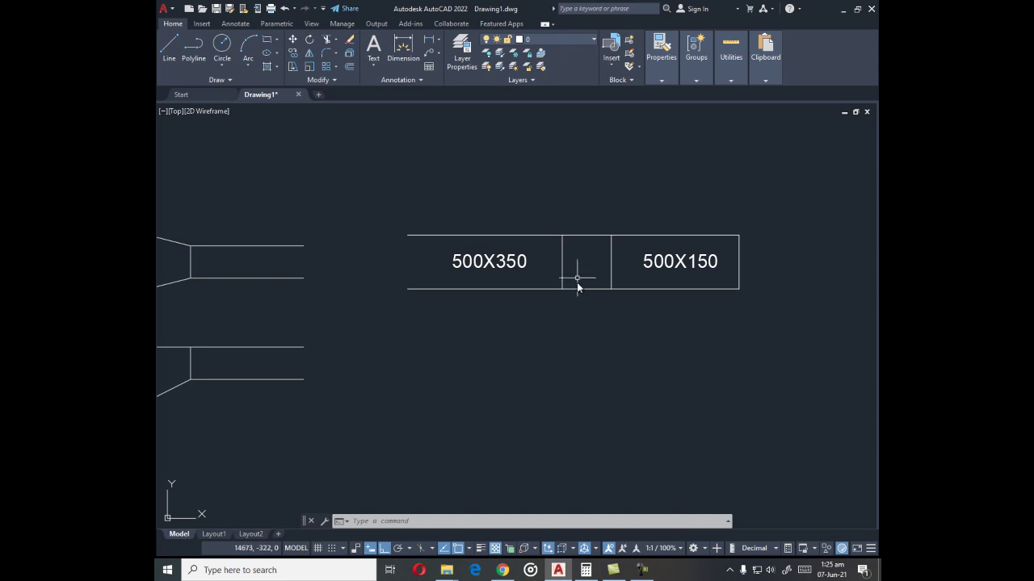
- Draw two lines from the first cross line's top end to the second cross line's midpoint and back to the first's bottom end
key(l)
key(Return)
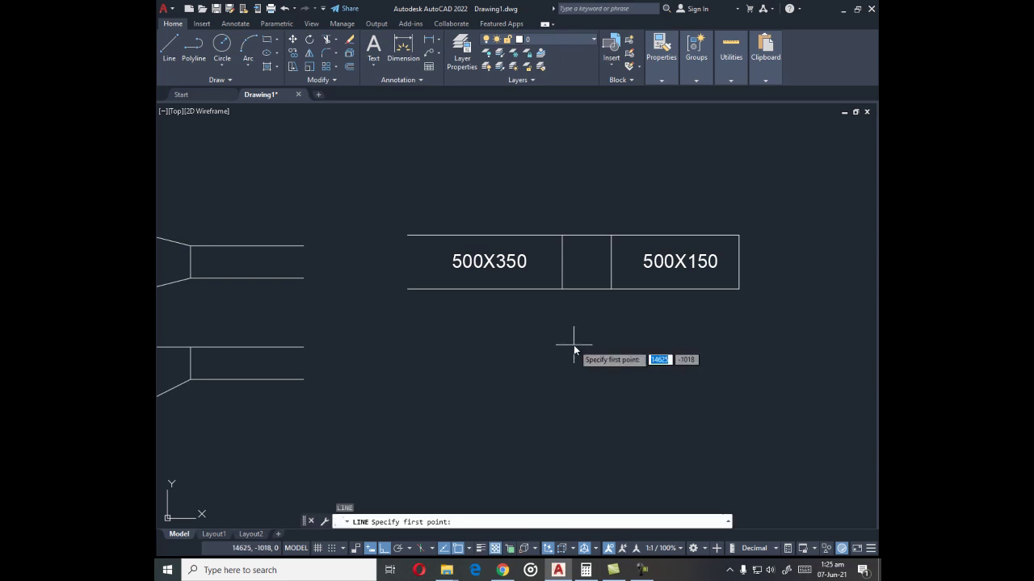
click(562, 235)
click(610, 262)
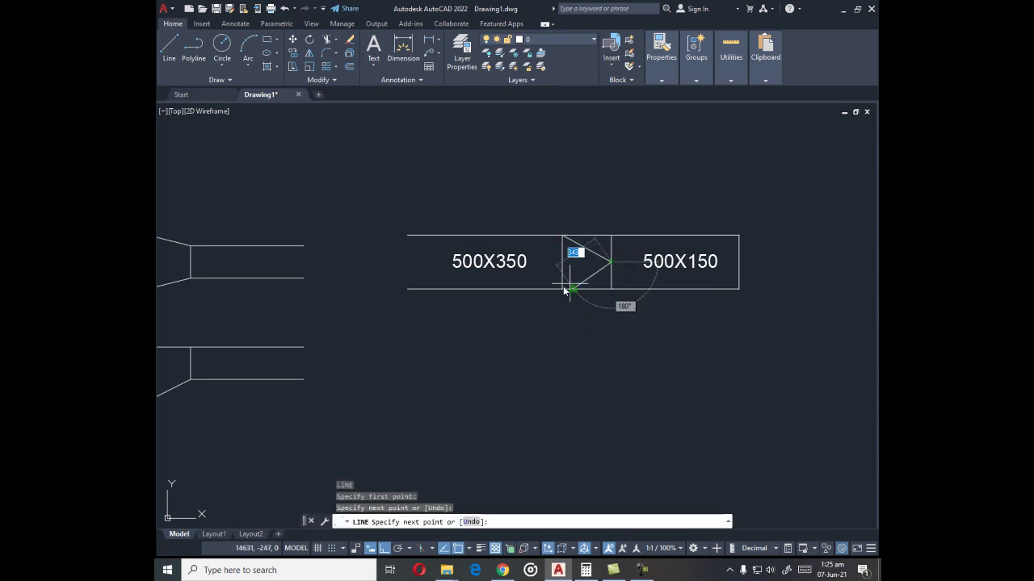
click(562, 288)
key(Escape)
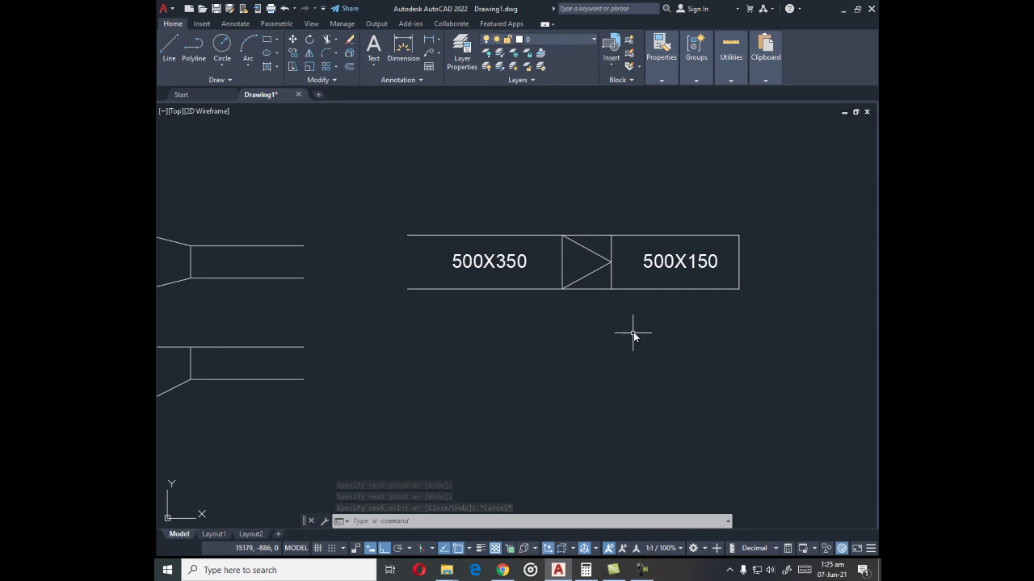
- Copy the left section's 500X350 label straight down to just below the duct
text(co)
key(Return)
click(519, 267)
key(Return)
click(517, 310)
click(517, 356)
key(Escape)
- Replace the copied label below the left section with the elevation text +3000
double_click(492, 304)
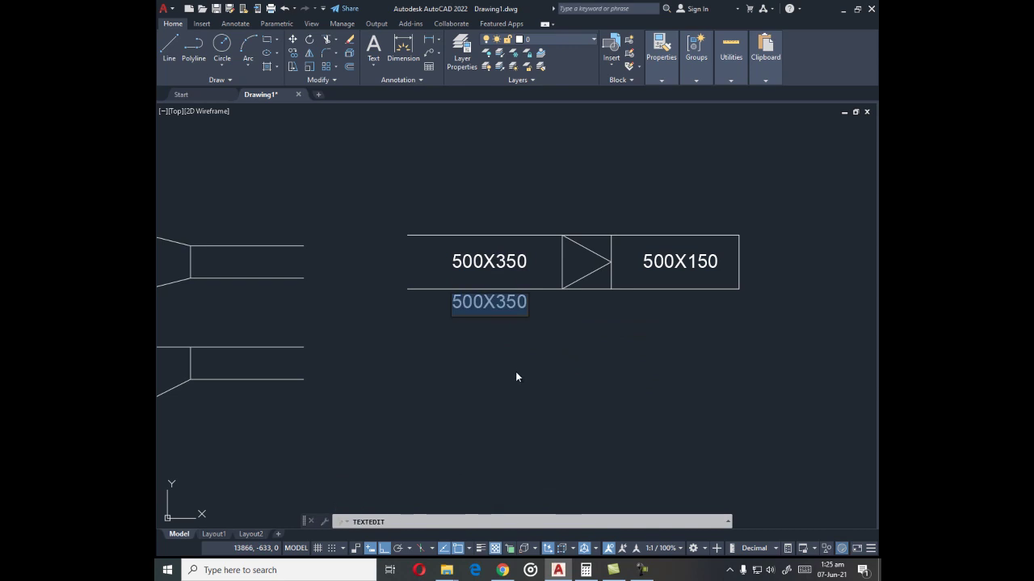
key(BackSpace)
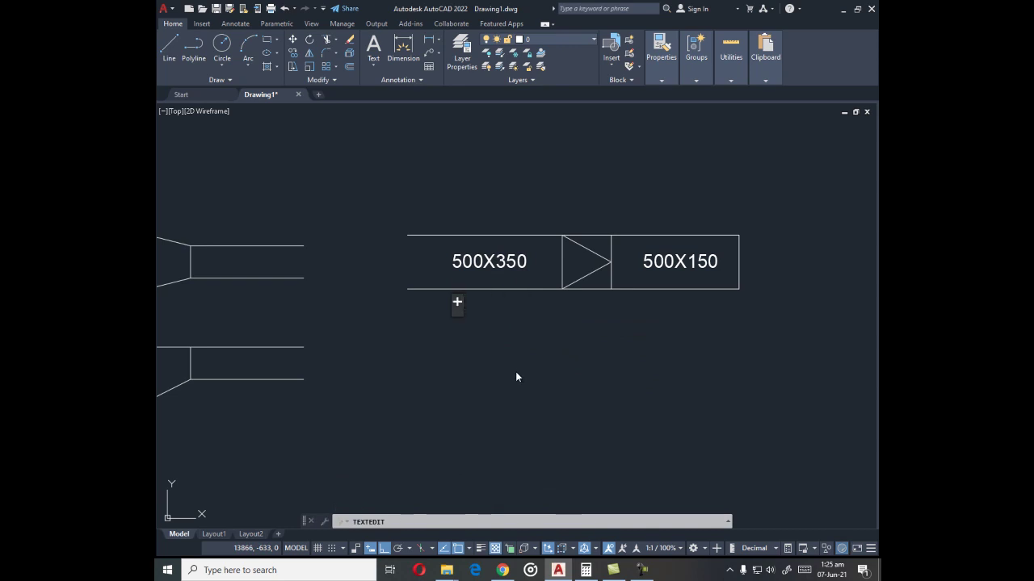
text(+3000)
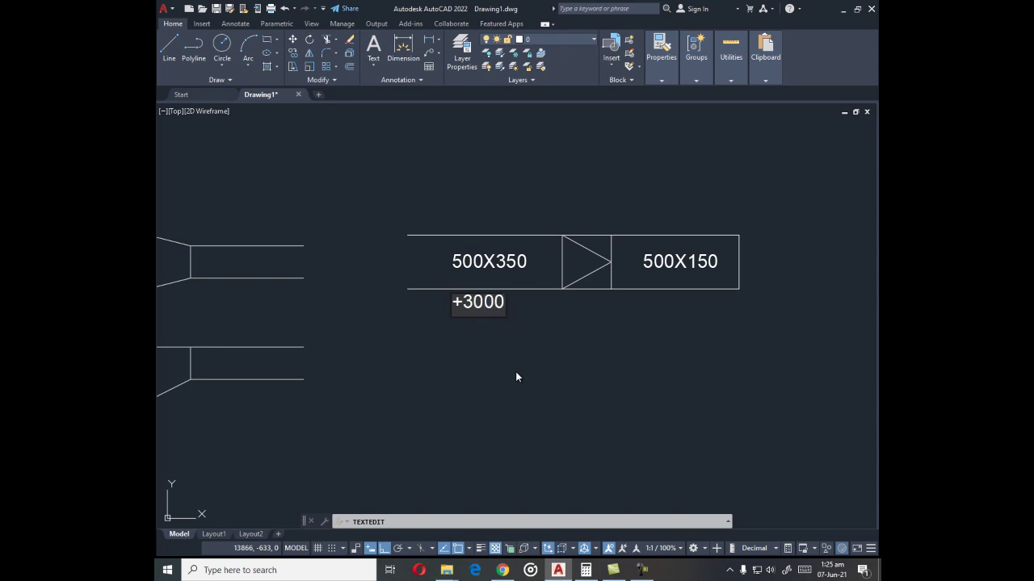
key(Escape)
- Copy the +3000 elevation label horizontally to below the duct's right section
text(c)
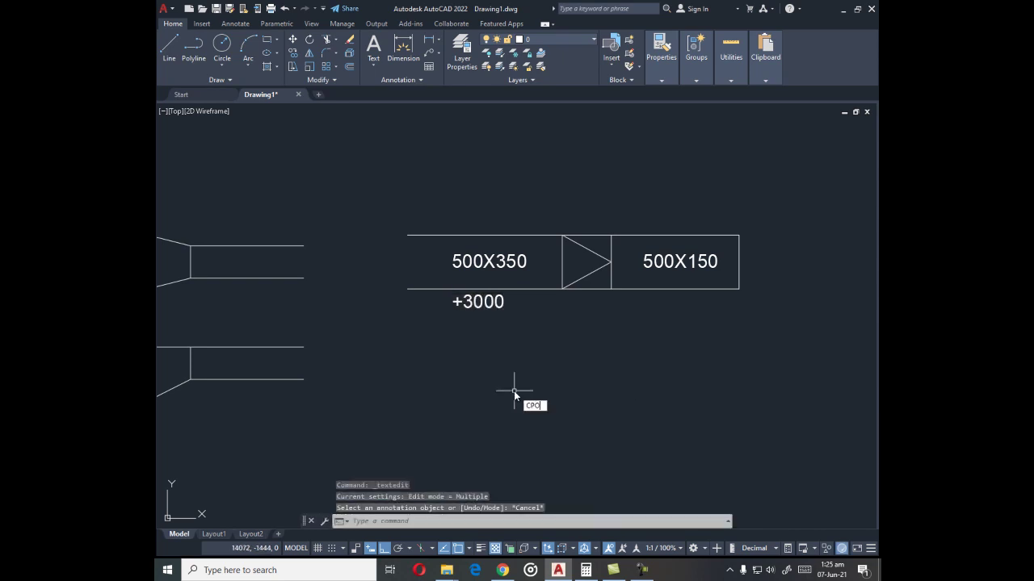
text(co)
key(Return)
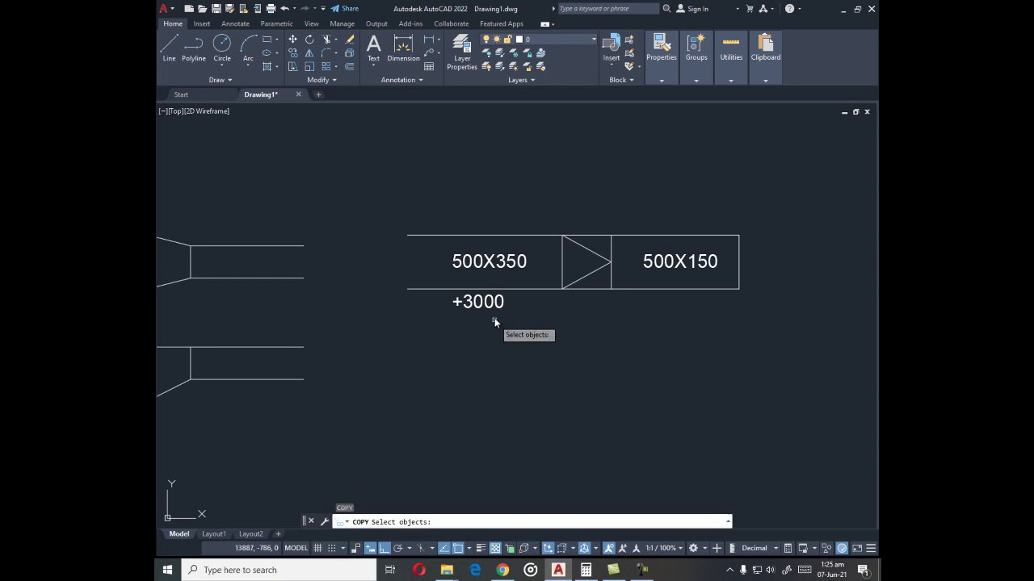
click(495, 305)
key(Return)
click(478, 340)
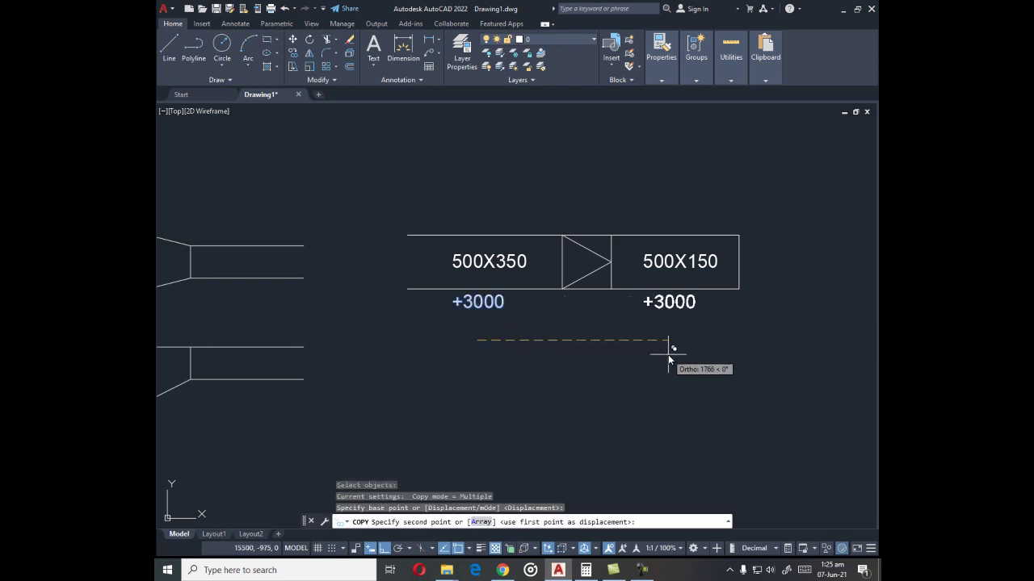
click(681, 355)
key(Escape)
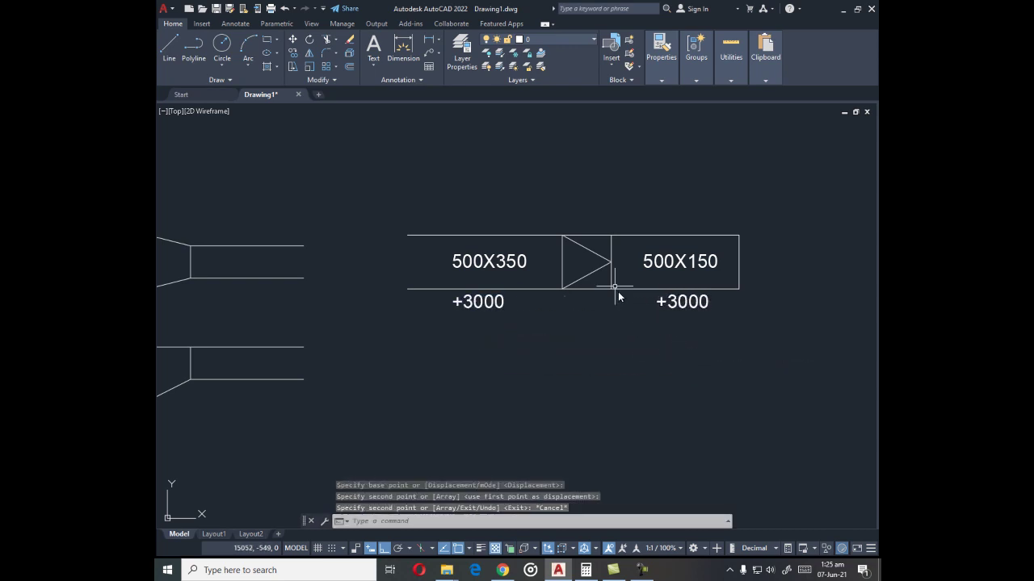
- Change the elevation label below the right section to +2500
double_click(675, 307)
click(685, 309)
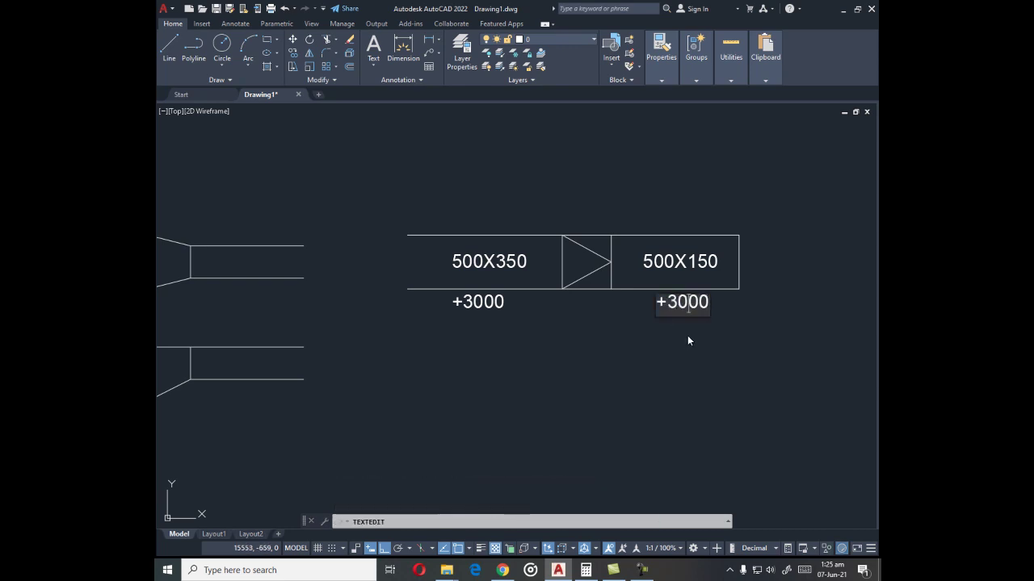
key(BackSpace)
key(BackSpace)
text(25)
click(696, 360)
key(Escape)
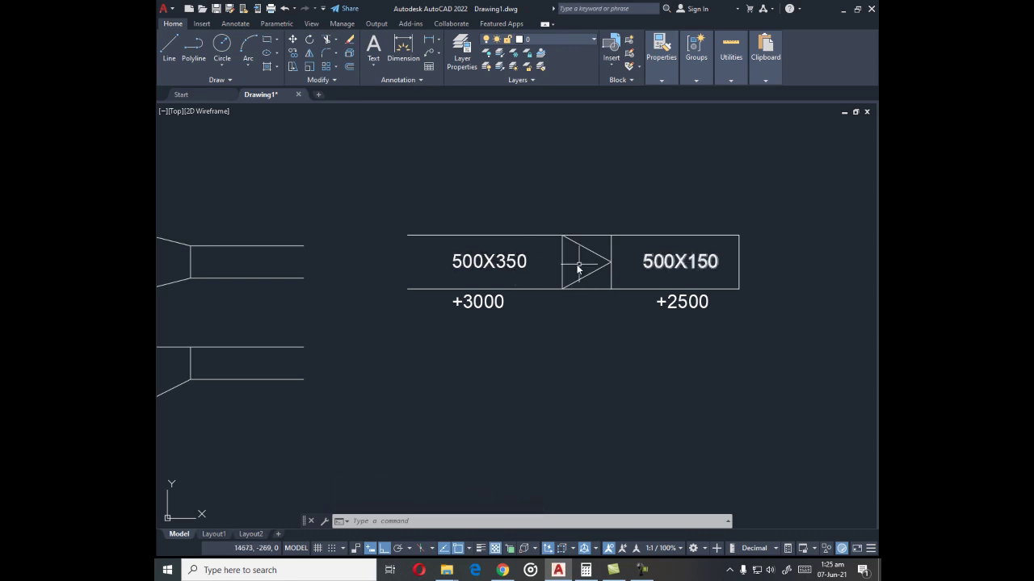
- Change the right section's size label to 500X350
double_click(693, 264)
click(695, 264)
key(BackSpace)
text(3)
click(728, 364)
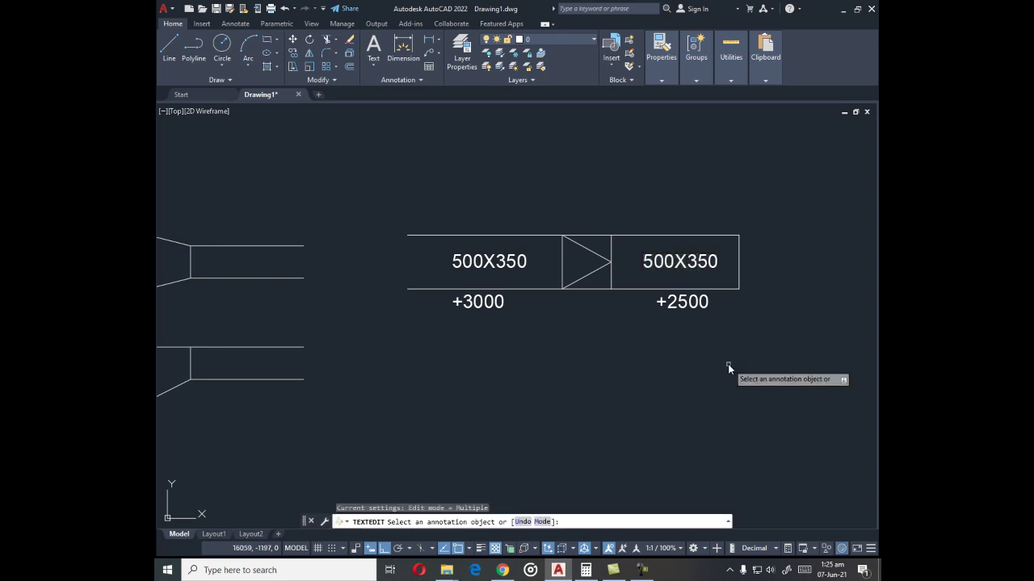
- Add the prefix BOD to the elevation label below the duct's left section so it reads BOD+3000
key(Escape)
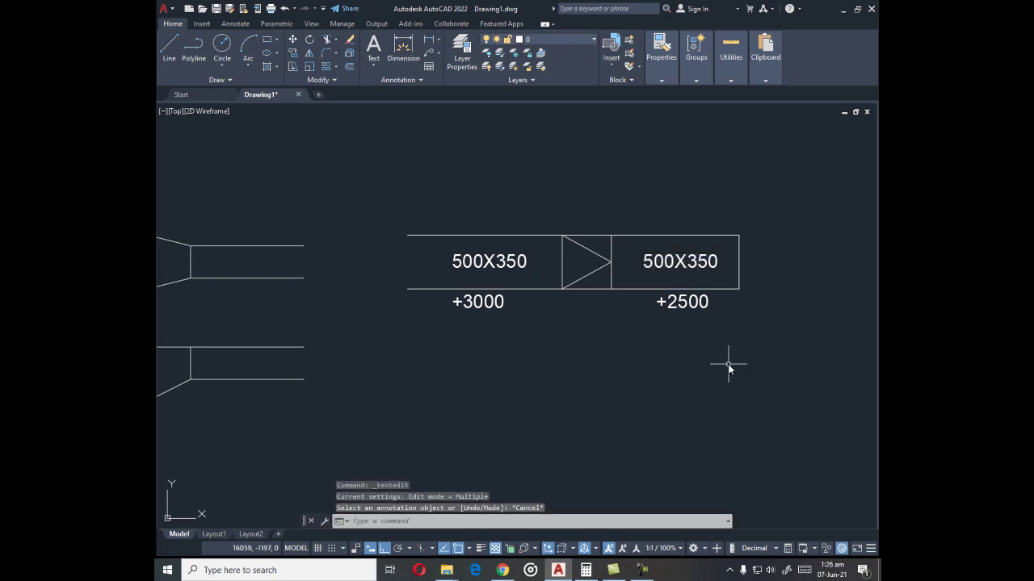
double_click(489, 306)
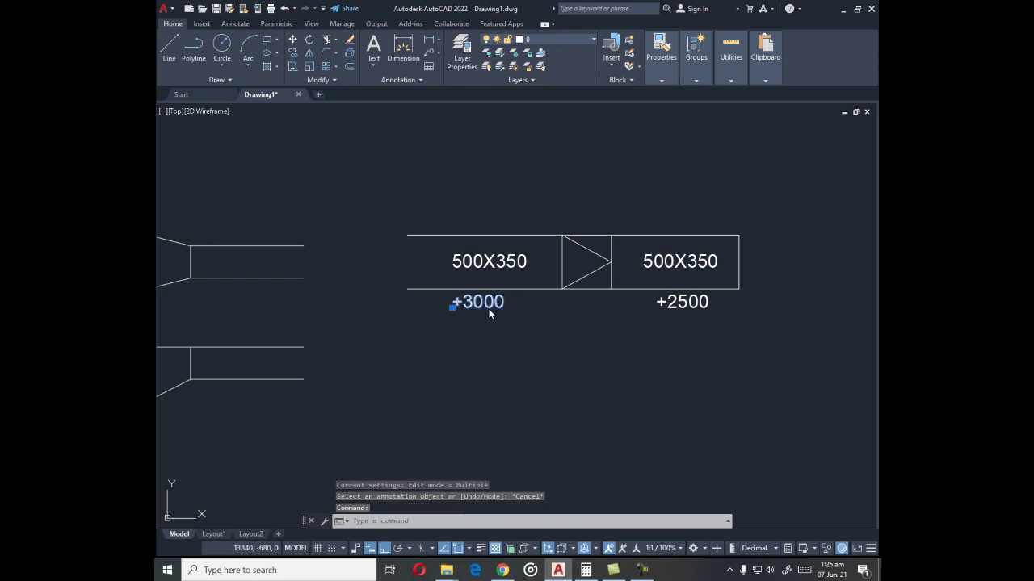
text(BOD)
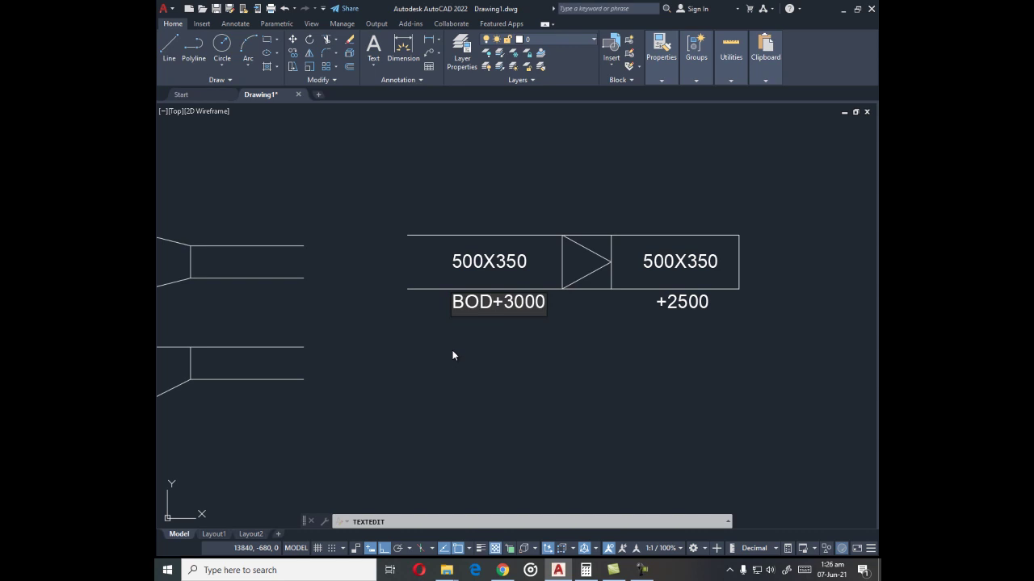
key(Return)
- Prefix the elevation label below the duct's right section with BOD and a space so it reads BOD +2500
click(665, 303)
click(657, 304)
text(BOD)
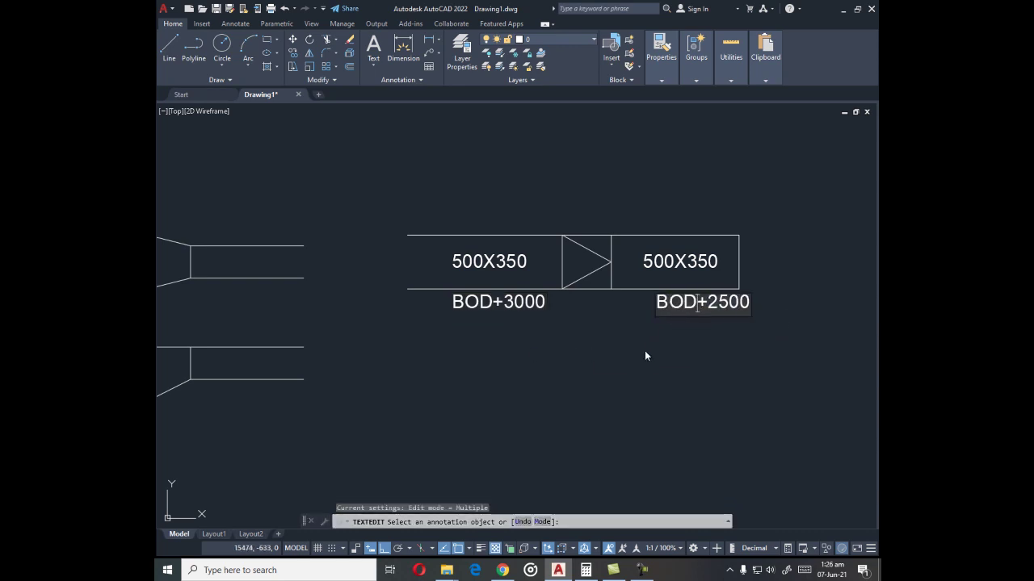
key(Return)
key(Escape)
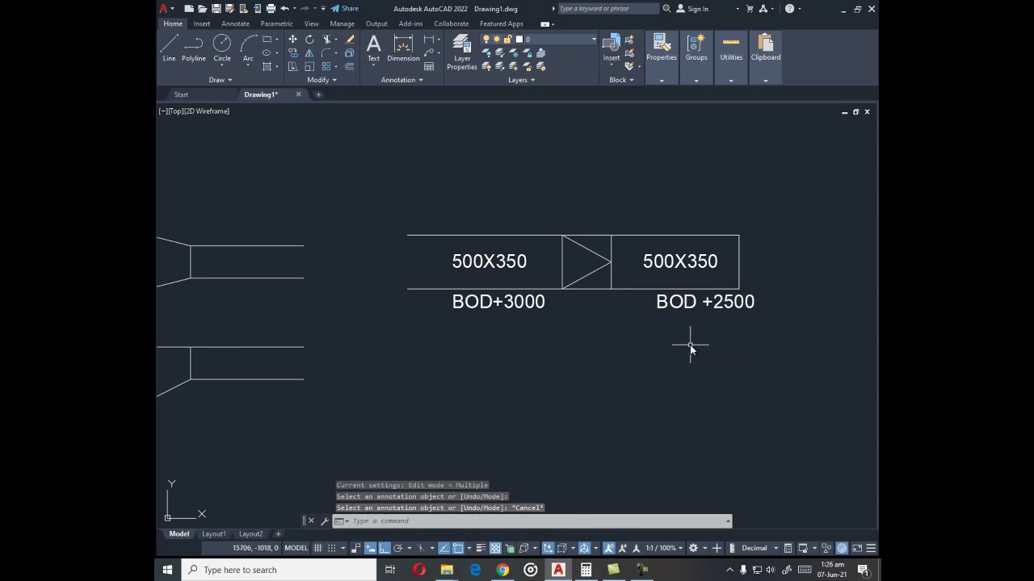
- Zoom to a window framing the CFM takeoff and all the duct fittings to review the complete drawing
scroll(691, 348, down, 4)
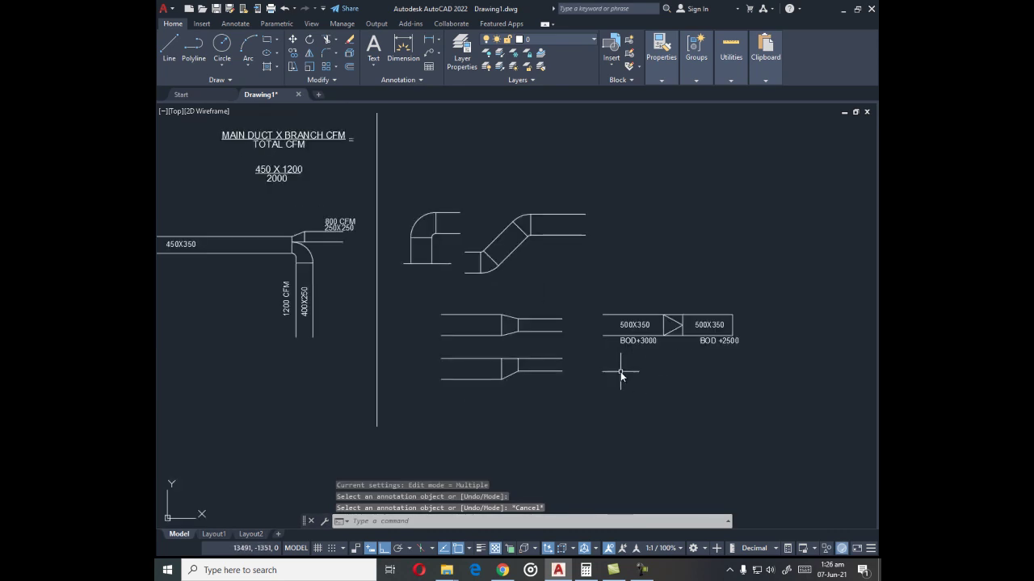
scroll(614, 371, down, 3)
text(z)
key(Return)
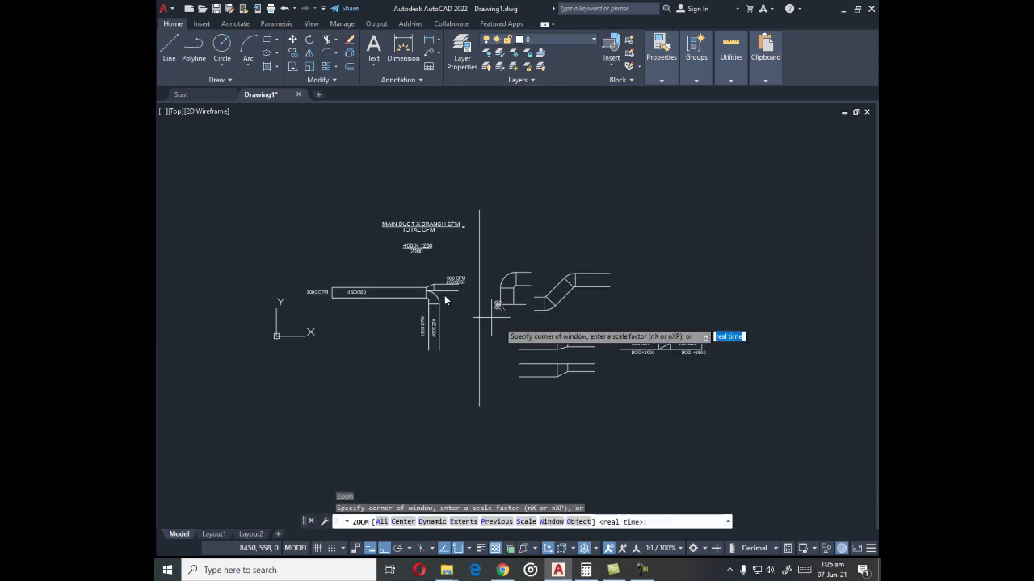
click(294, 207)
click(738, 419)
click(720, 423)
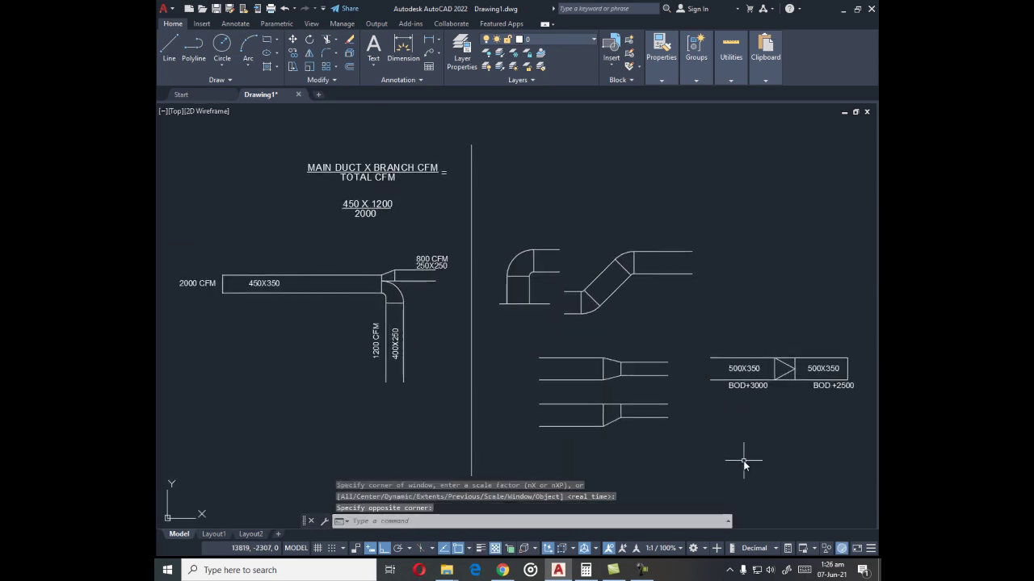